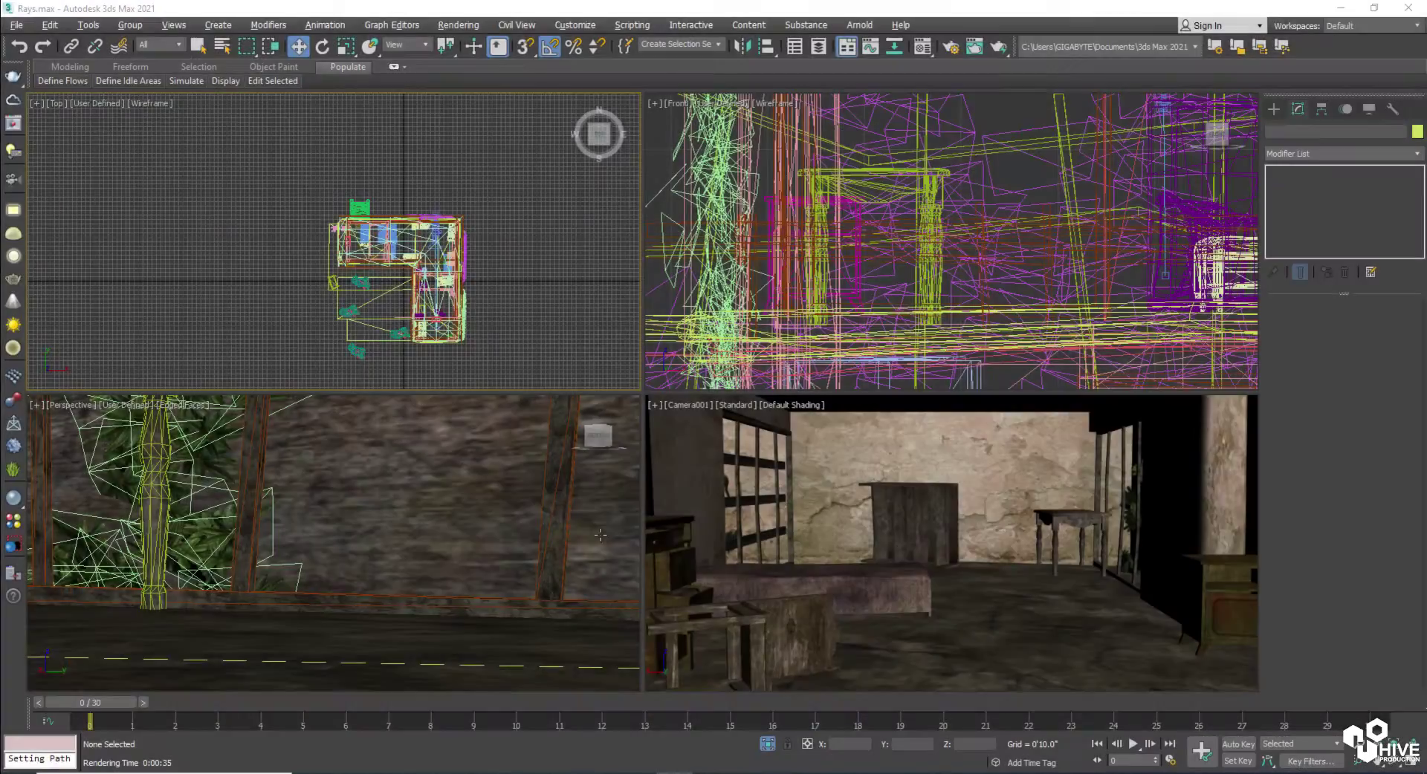
pyautogui.click(358, 545)
pyautogui.click(1017, 521)
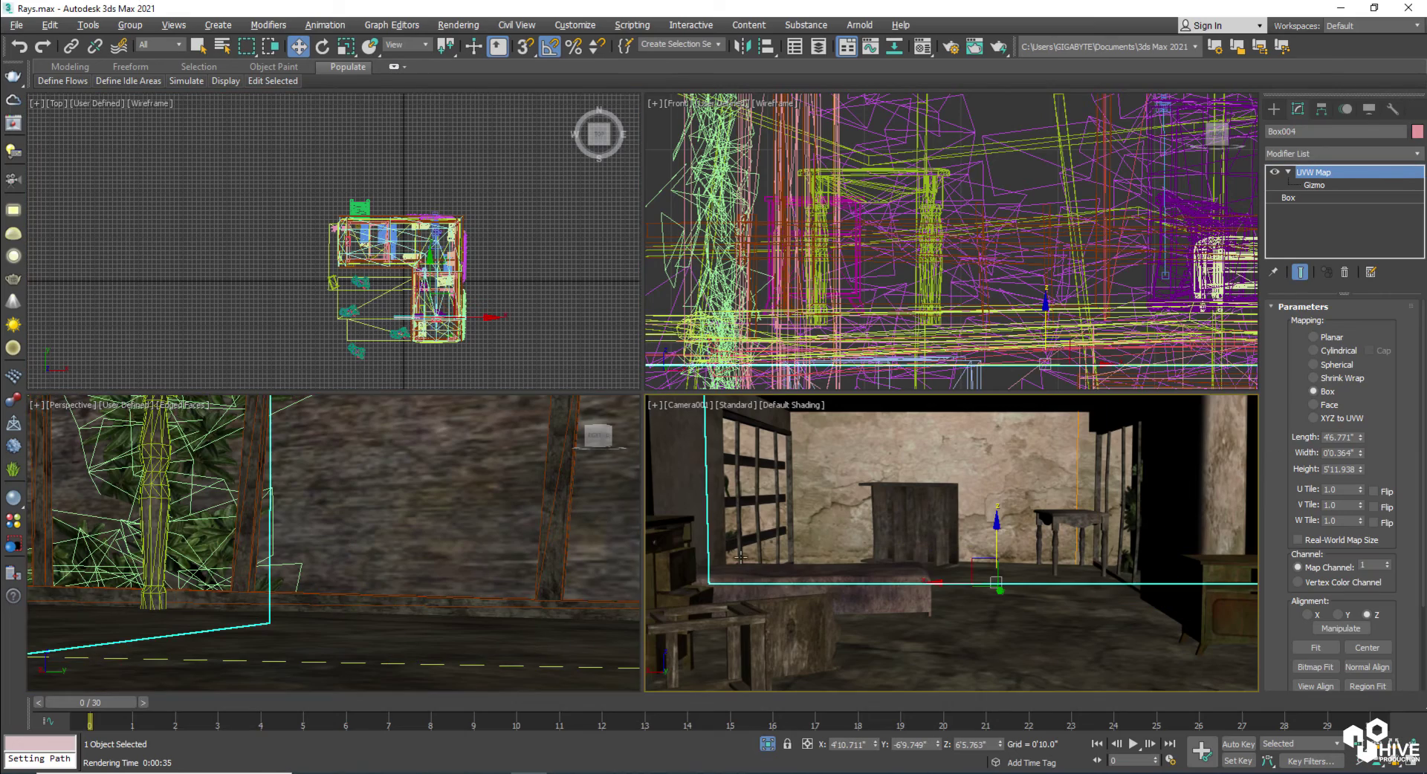
# Step: Examine the whole house model from outside in the enlarged perspective view
pyautogui.scroll(-3, 234, 546)
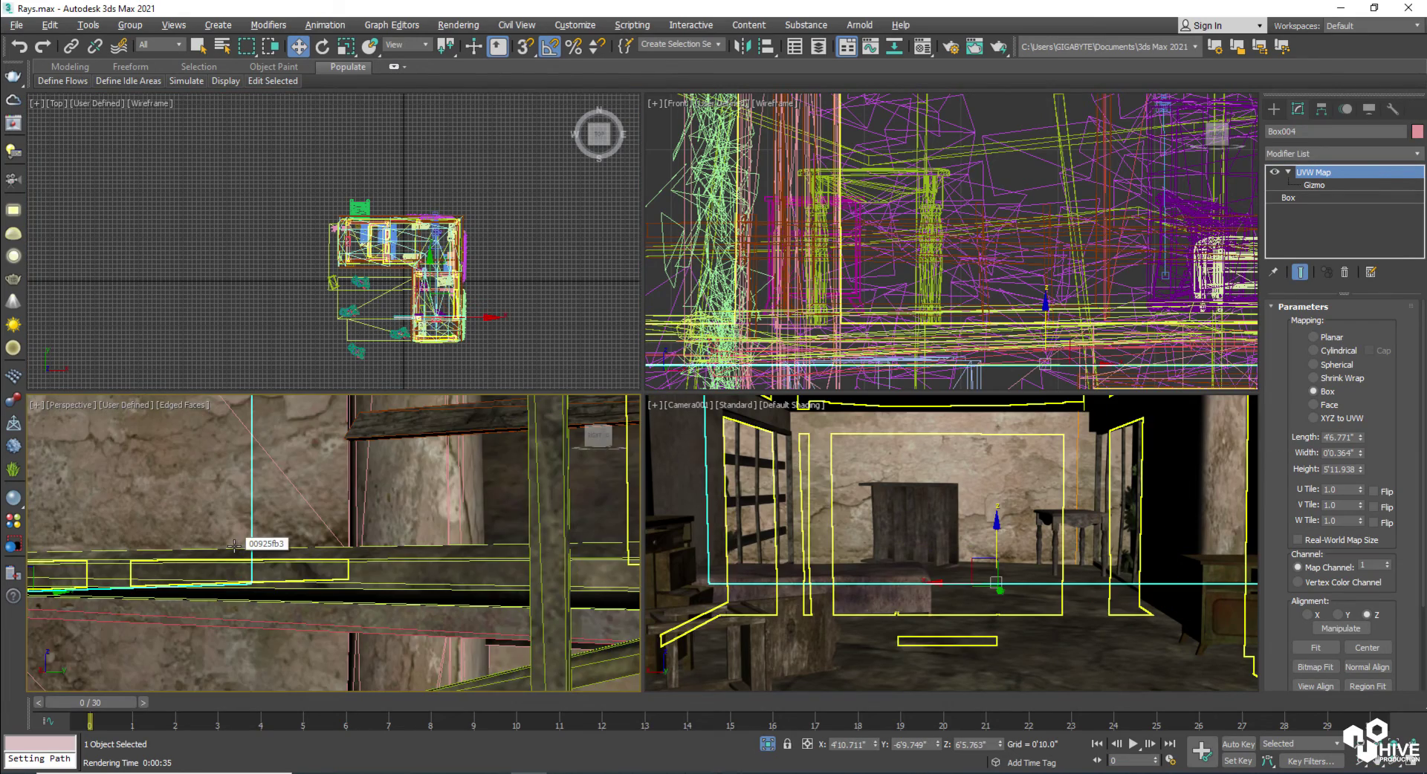
pyautogui.hotkey('alt', 'w')
pyautogui.scroll(-10, 245, 545)
pyautogui.keyDown('alt'); pyautogui.moveTo(366, 507); pyautogui.dragTo(151, 531, button='middle'); pyautogui.keyUp('alt')
pyautogui.hotkey('alt', 'z')
pyautogui.scroll(3, 229, 477)
pyautogui.keyDown('alt'); pyautogui.moveTo(230, 478); pyautogui.dragTo(354, 518, button='middle'); pyautogui.keyUp('alt')
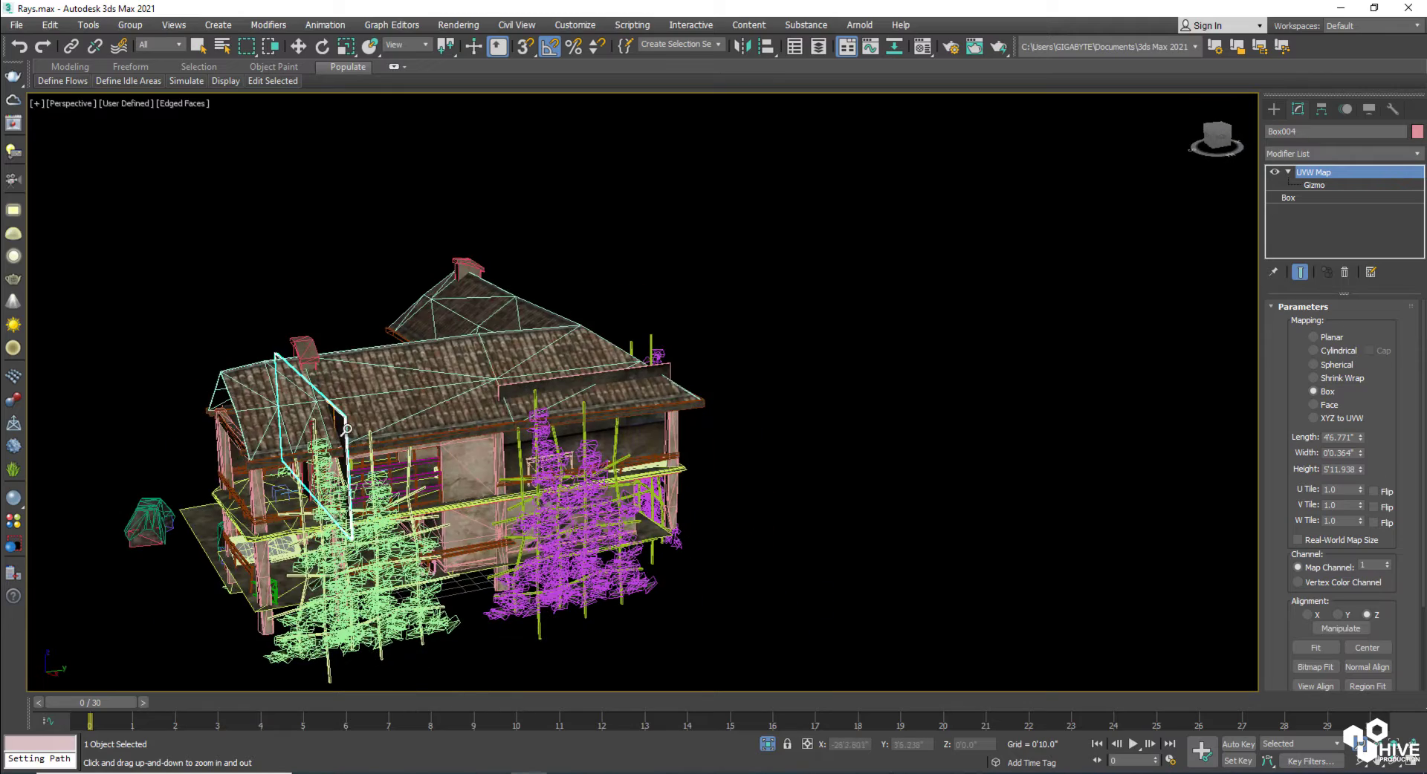
pyautogui.press('w')
pyautogui.keyDown('alt'); pyautogui.moveTo(346, 429); pyautogui.dragTo(558, 490, button='middle'); pyautogui.keyUp('alt')
# Step: Locate and select the scene camera Camera001 inside the house in the top view
pyautogui.hotkey('alt', 'w')
pyautogui.middleClick(443, 317)
pyautogui.hotkey('alt', 'w')
pyautogui.moveTo(801, 388); pyautogui.dragTo(552, 308, button='middle')
pyautogui.scroll(4, 575, 352)
pyautogui.click(578, 233)
pyautogui.scroll(-4, 588, 267)
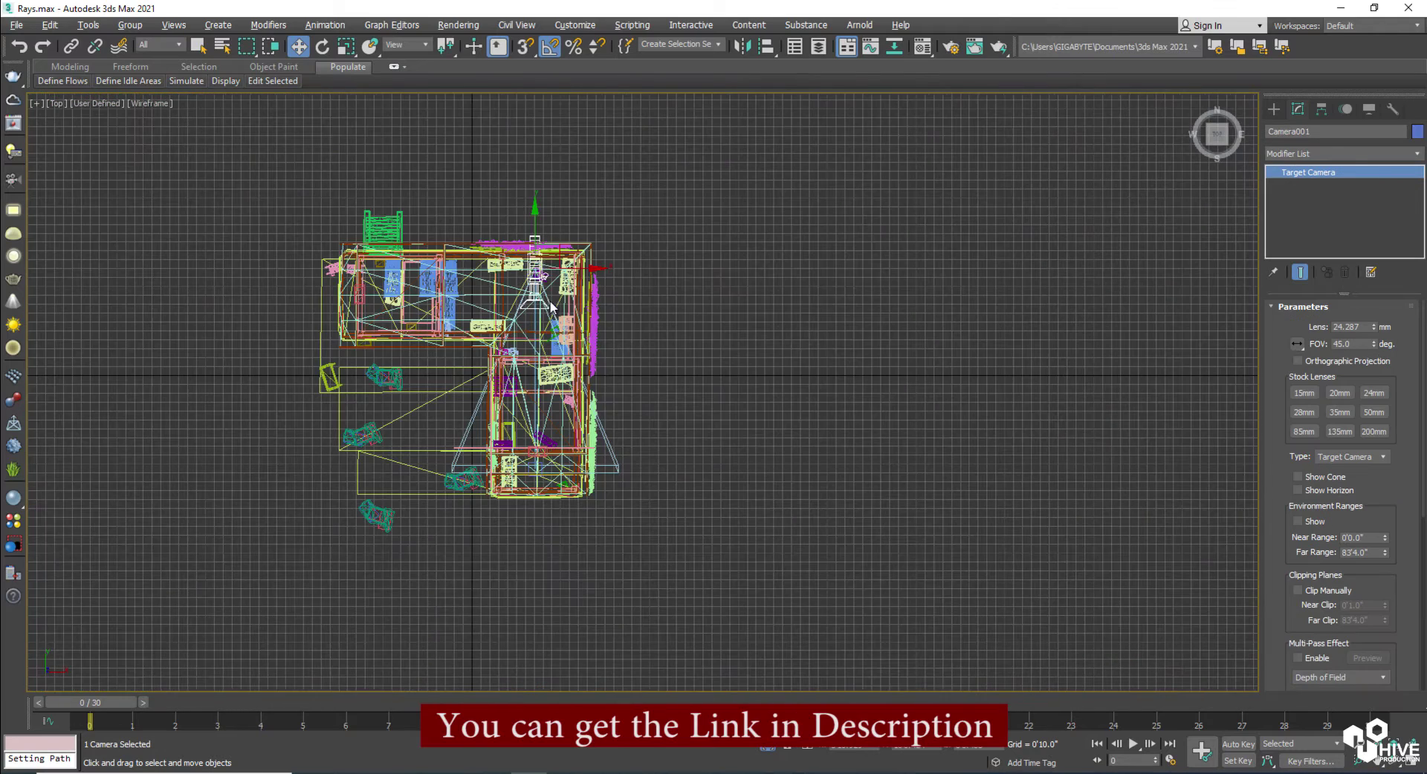
# Step: Switch the camera viewport to a perspective view and frame the house around the selected camera
pyautogui.hotkey('alt', 'w')
pyautogui.click(696, 407)
pyautogui.moveTo(706, 417)
pyautogui.click(947, 418)
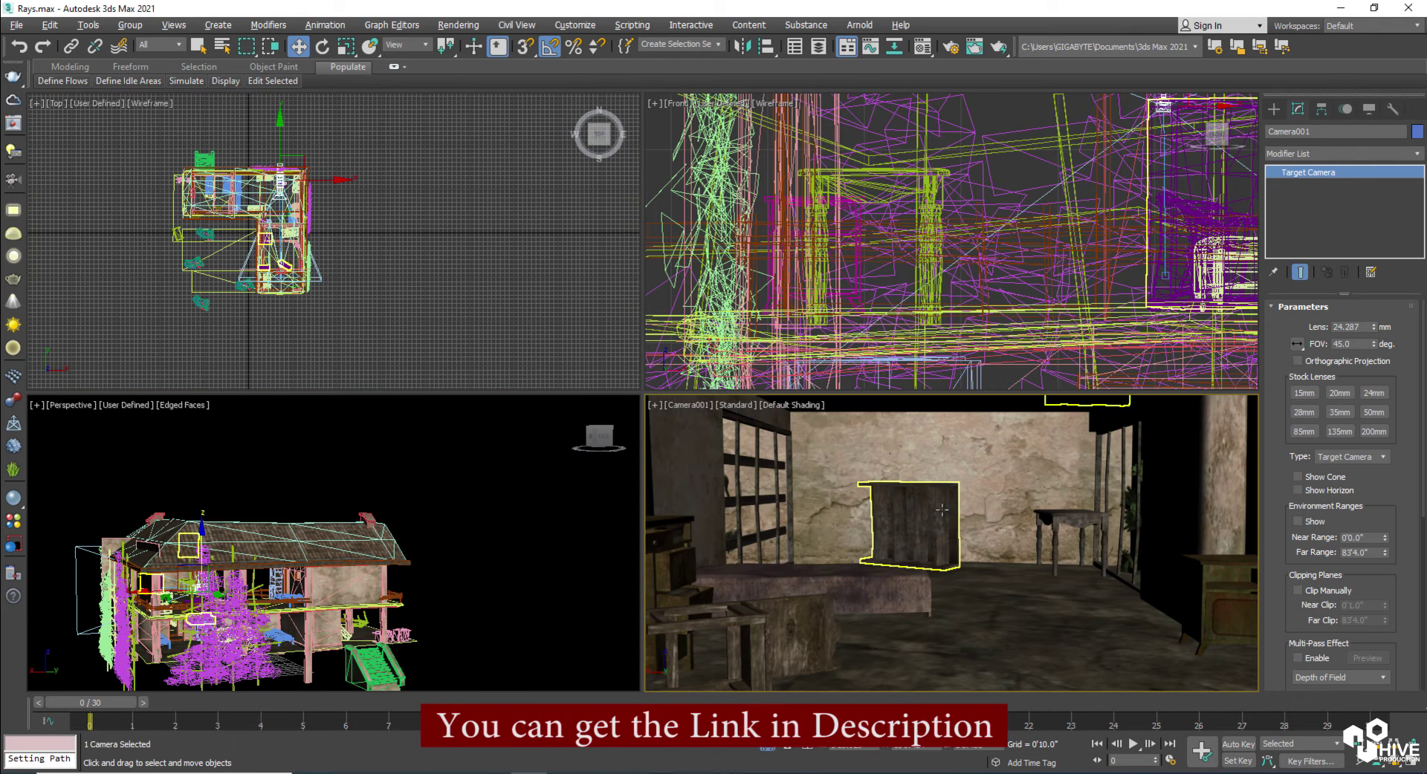
pyautogui.click(696, 407)
pyautogui.click(752, 459)
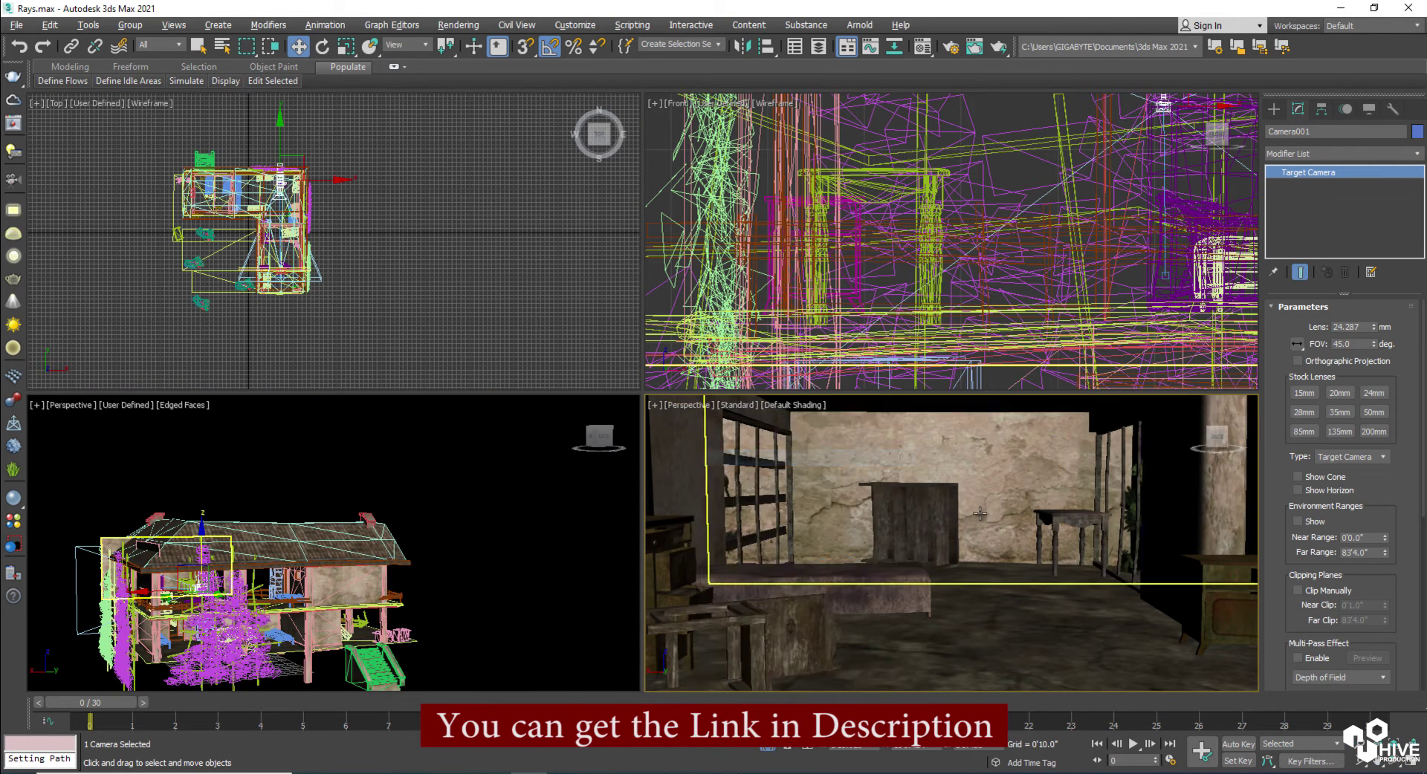
pyautogui.press('z')
pyautogui.keyDown('alt'); pyautogui.moveTo(990, 538); pyautogui.dragTo(948, 521, button='middle'); pyautogui.keyUp('alt')
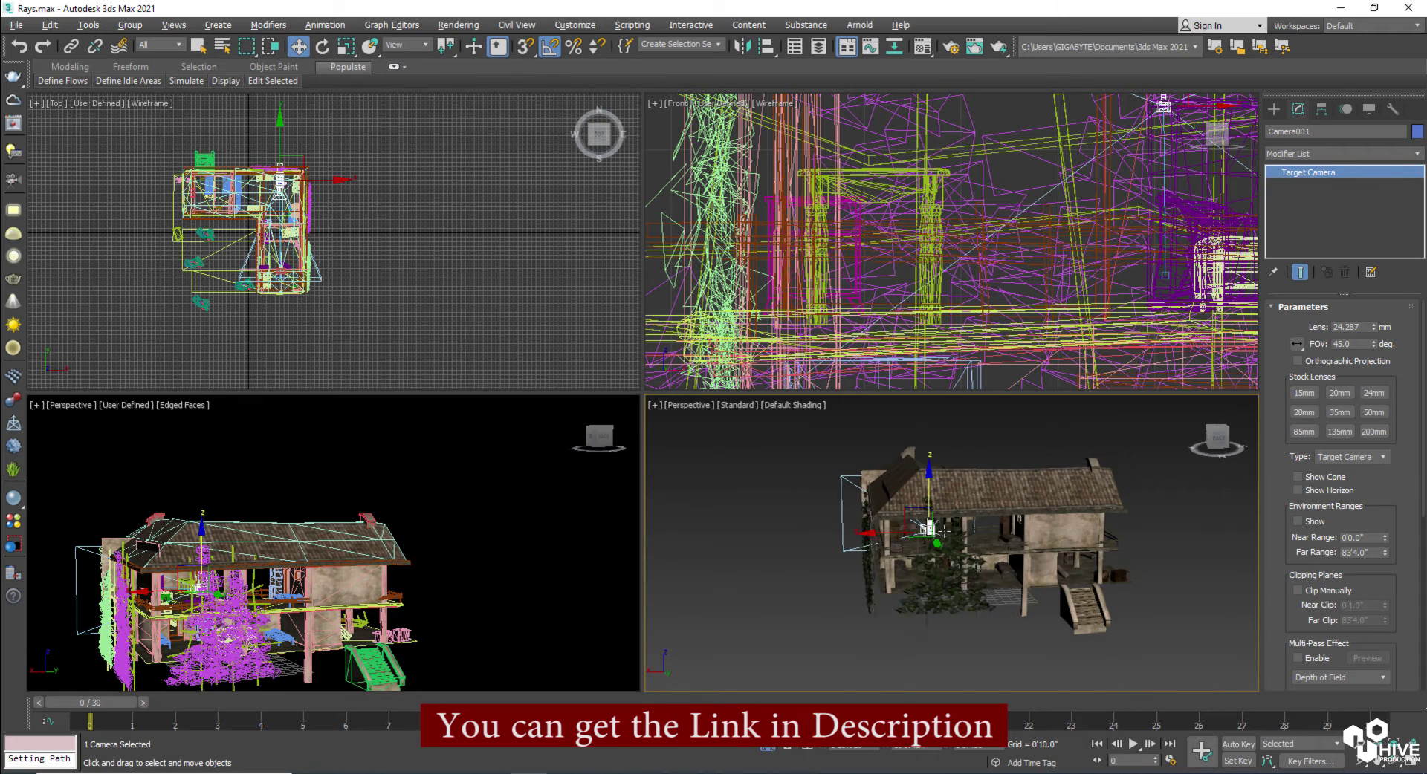
# Step: Set the shaded perspective viewport back to Camera001 and check the room's framing at full size
pyautogui.scroll(5, 948, 521)
pyautogui.click(691, 406)
pyautogui.moveTo(703, 413)
pyautogui.click(925, 417)
pyautogui.hotkey('alt', 'w')
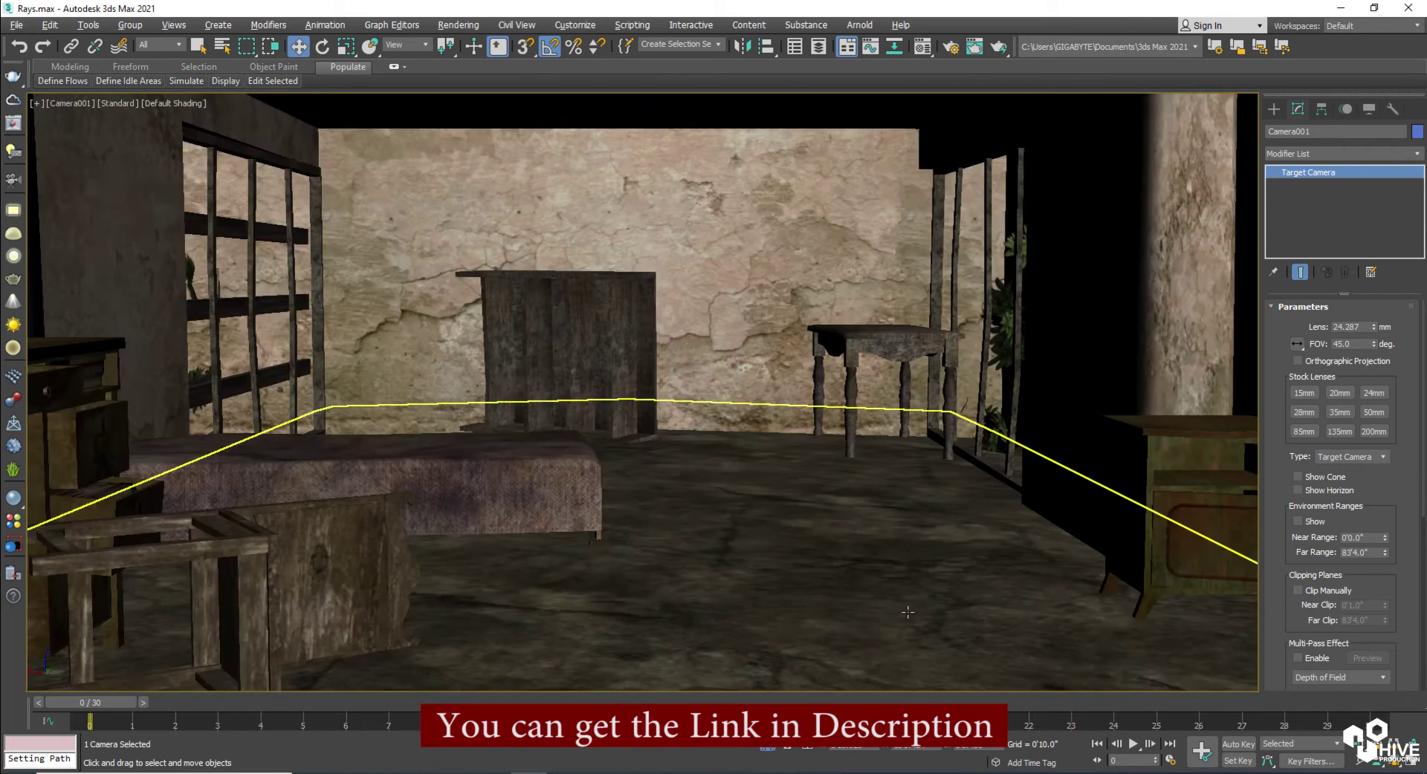
pyautogui.hotkey('alt', 'w')
# Step: Set the edged-faces perspective viewport's background to the customized user interface gradient colors
pyautogui.click(418, 474)
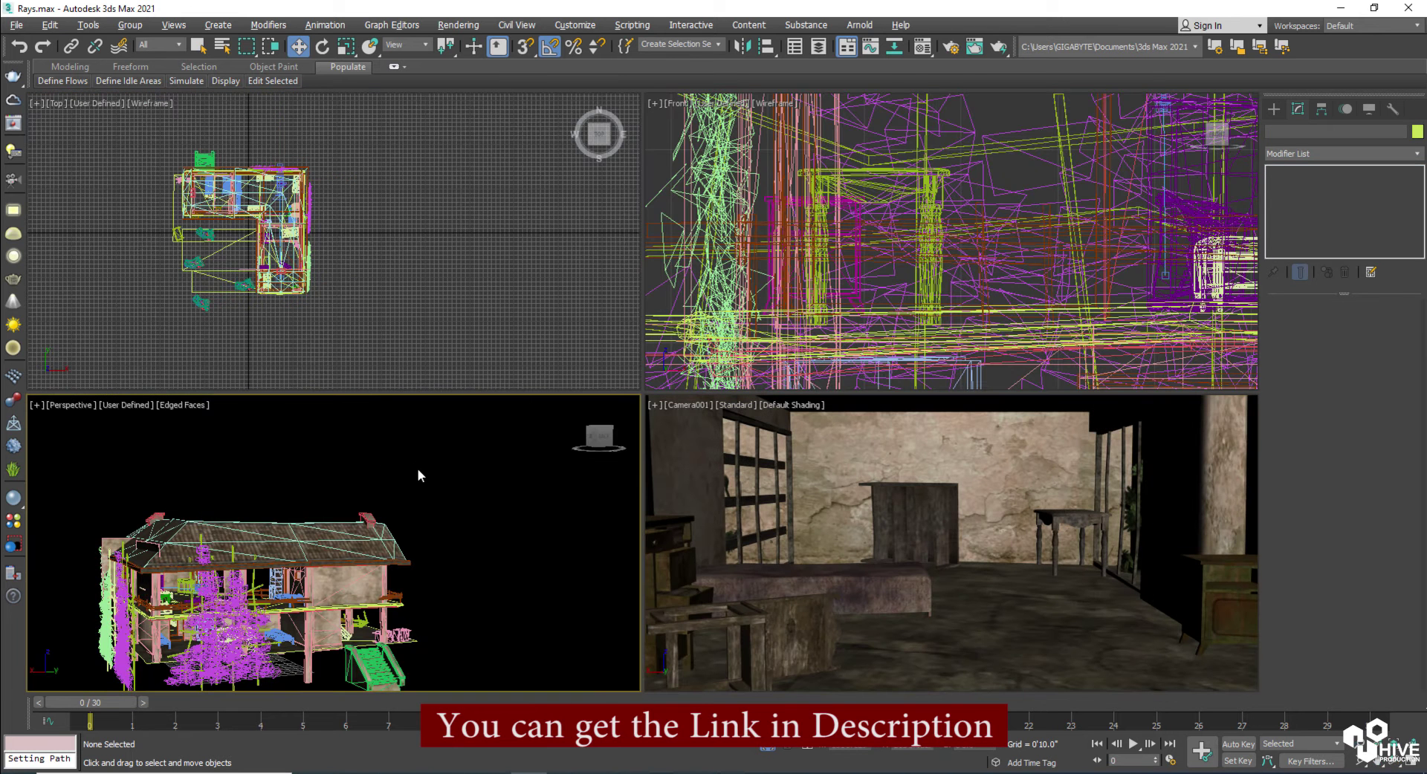
pyautogui.rightClick(447, 457)
pyautogui.hotkey('alt', 'w')
pyautogui.hotkey('alt', 'b')
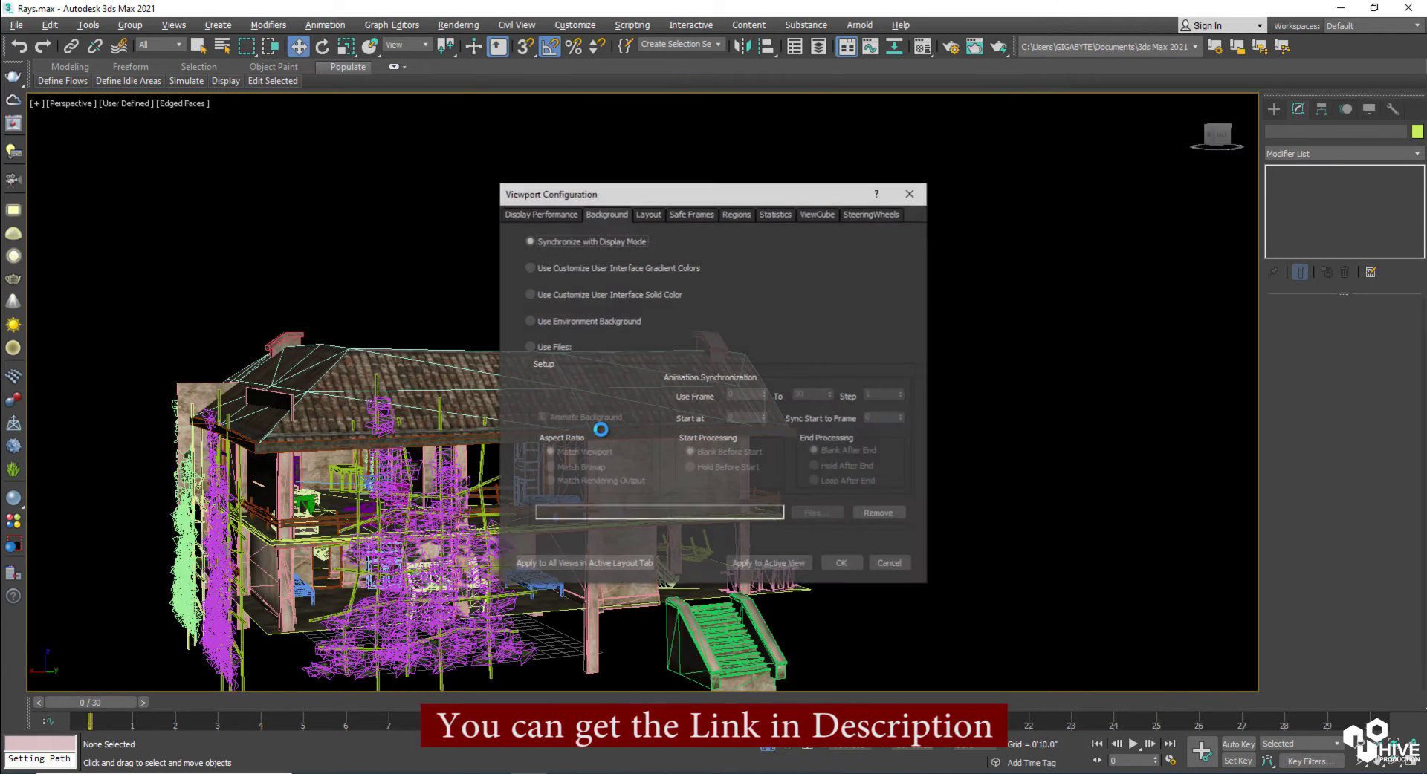
pyautogui.click(842, 564)
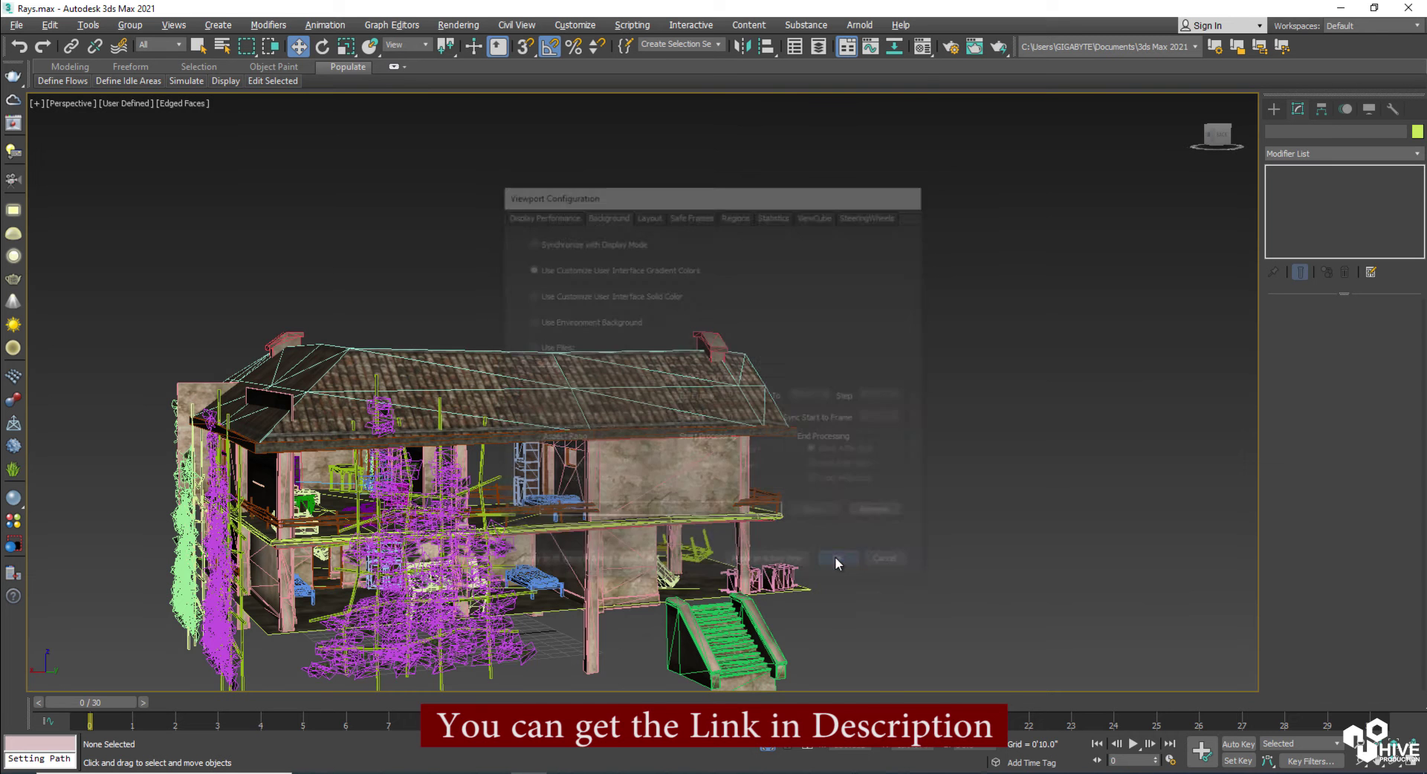
pyautogui.hotkey('alt', 'w')
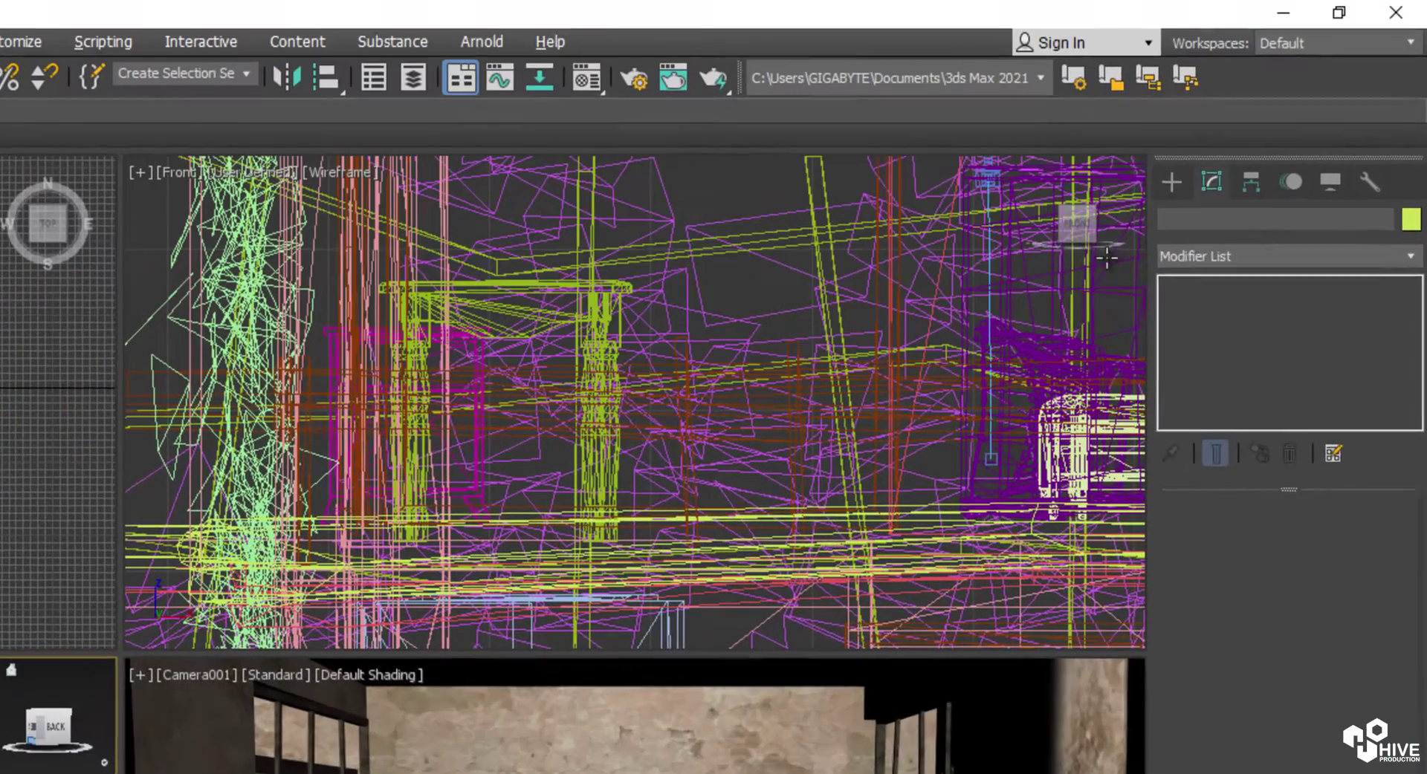
# Step: Create a VRaySun in the top view, placed east of the house with its target at the house's east wall
pyautogui.click(1273, 110)
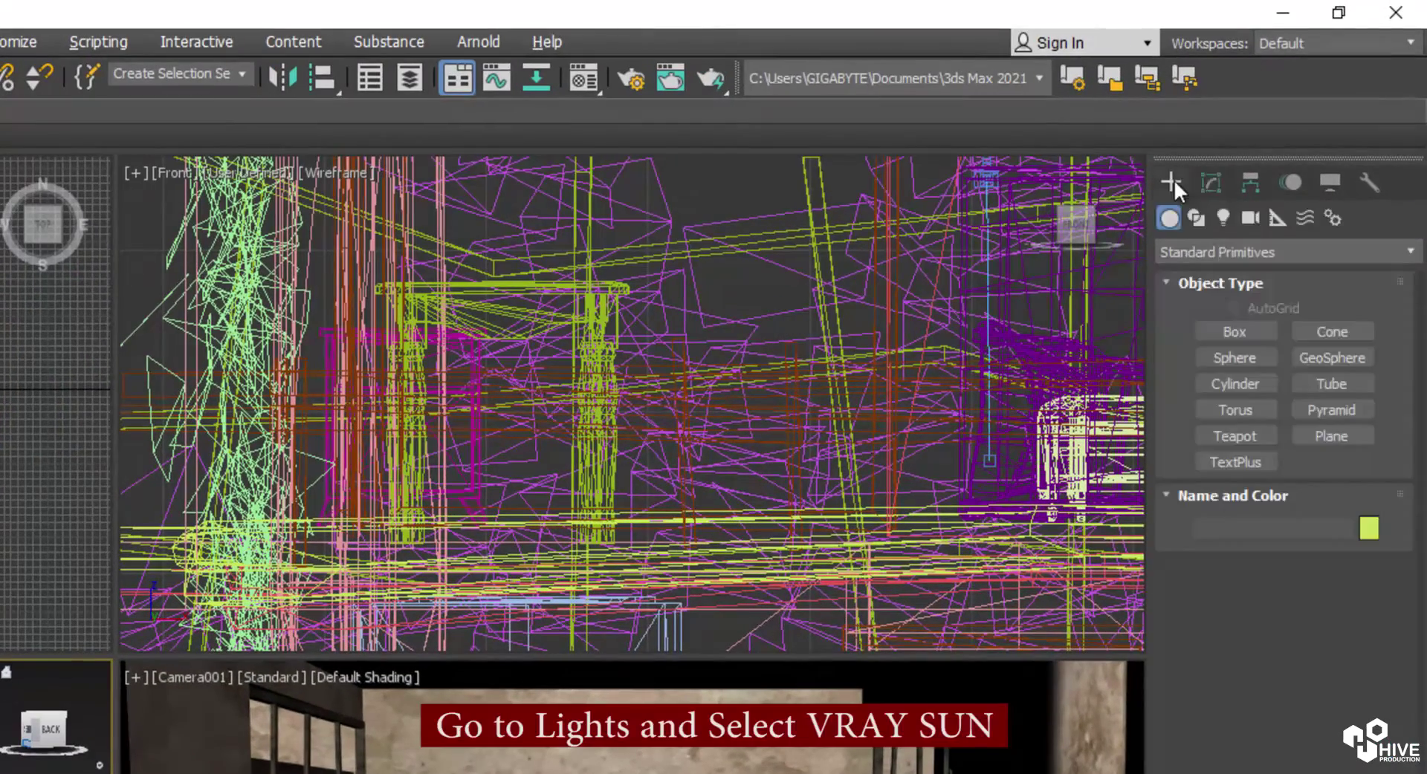
pyautogui.click(1223, 218)
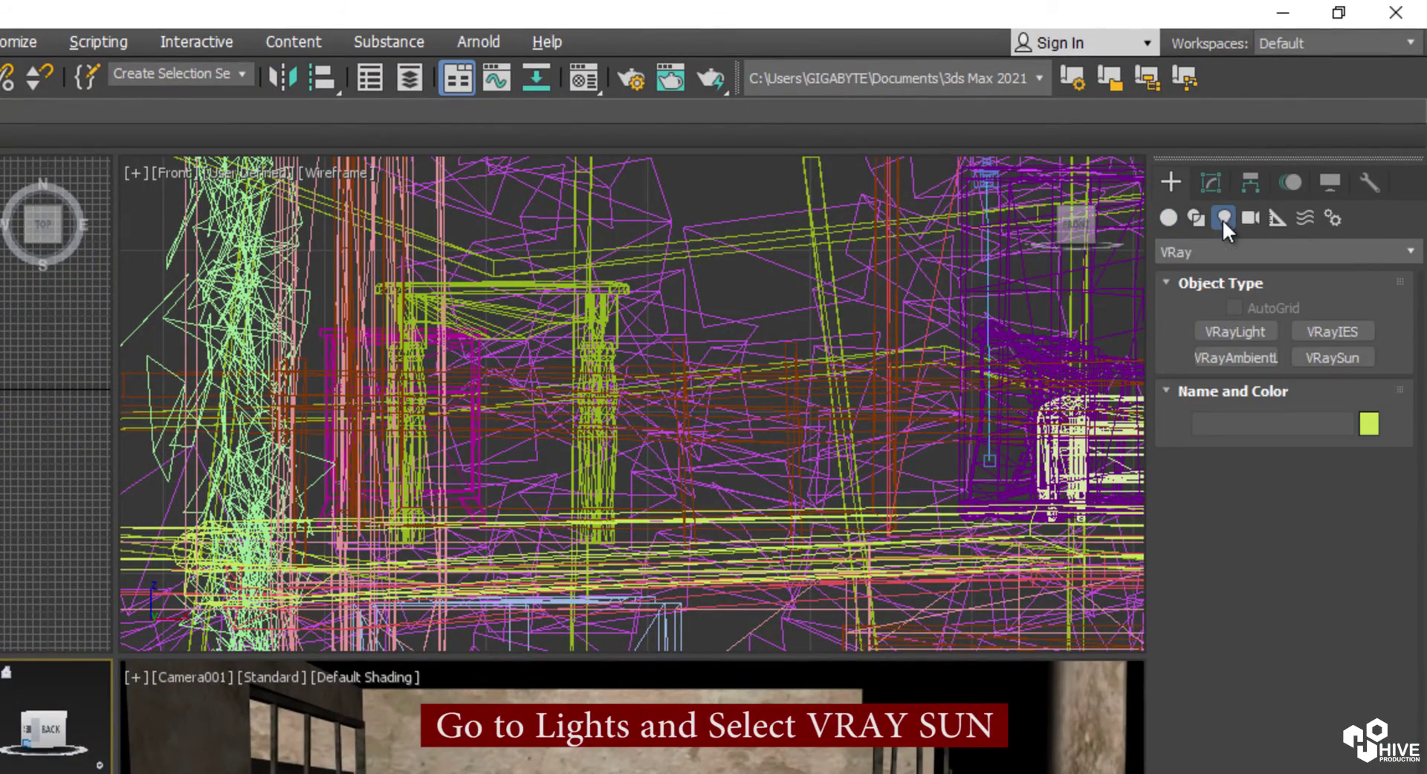
pyautogui.click(1327, 360)
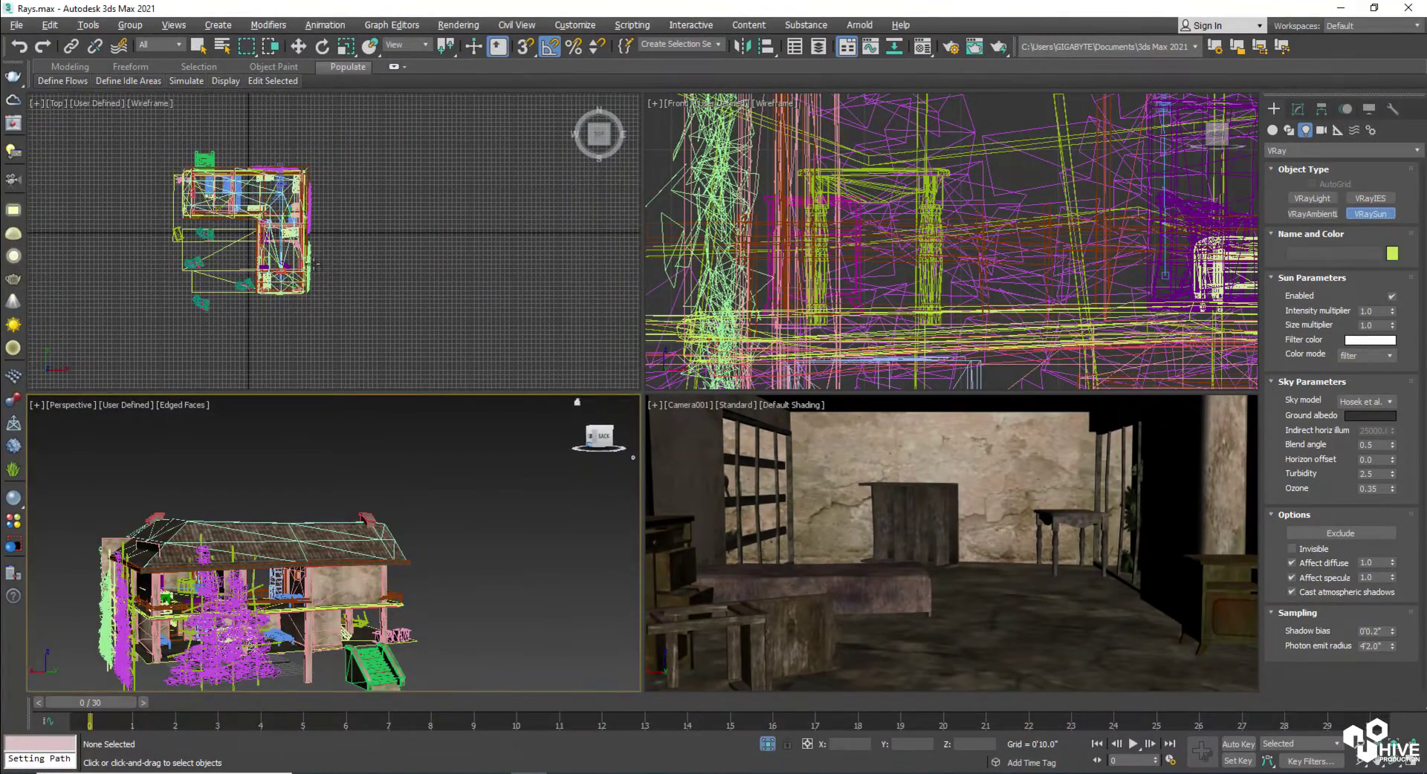
pyautogui.scroll(3, 375, 269)
pyautogui.moveTo(459, 263); pyautogui.dragTo(304, 263)
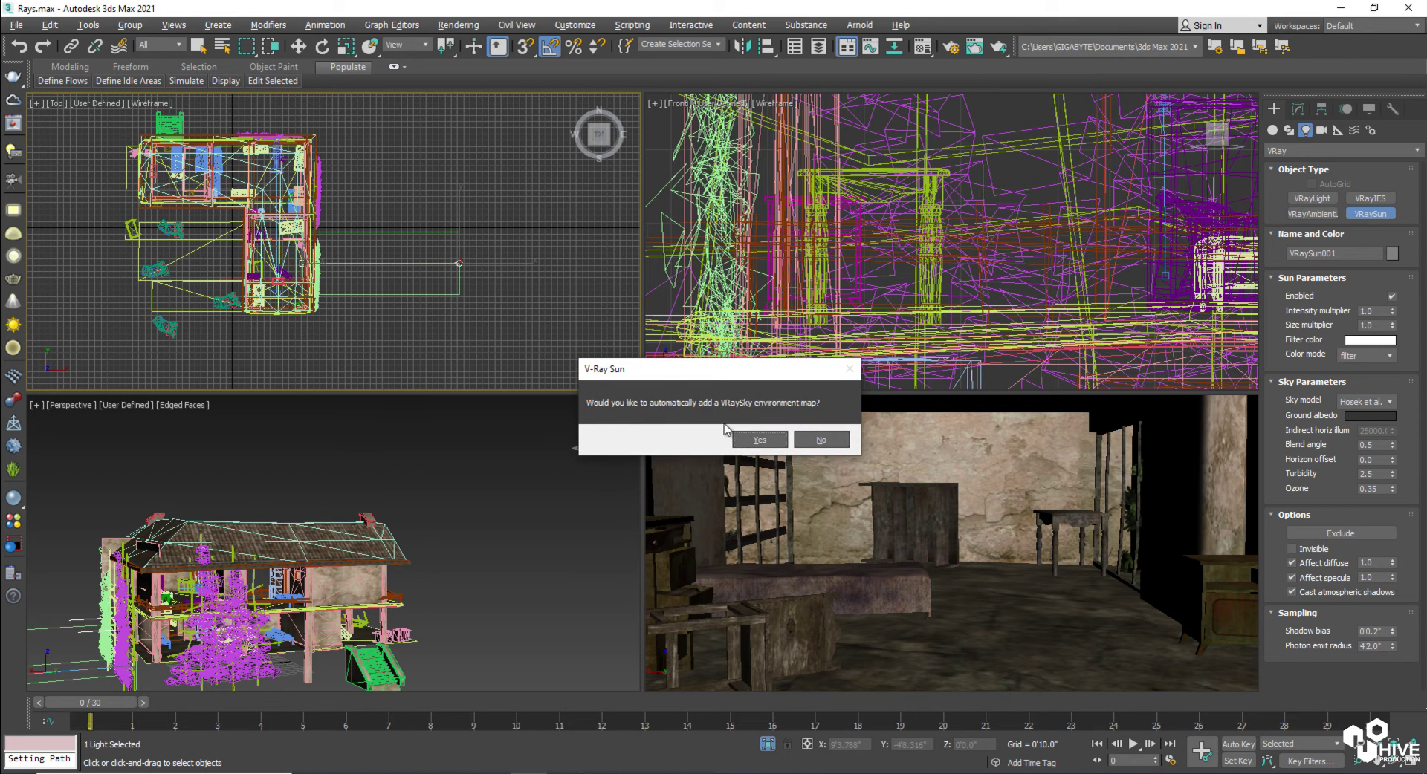
# Step: Replace the existing environment map with a VRaySky and raise the sun vertically by about 15 feet
pyautogui.click(767, 443)
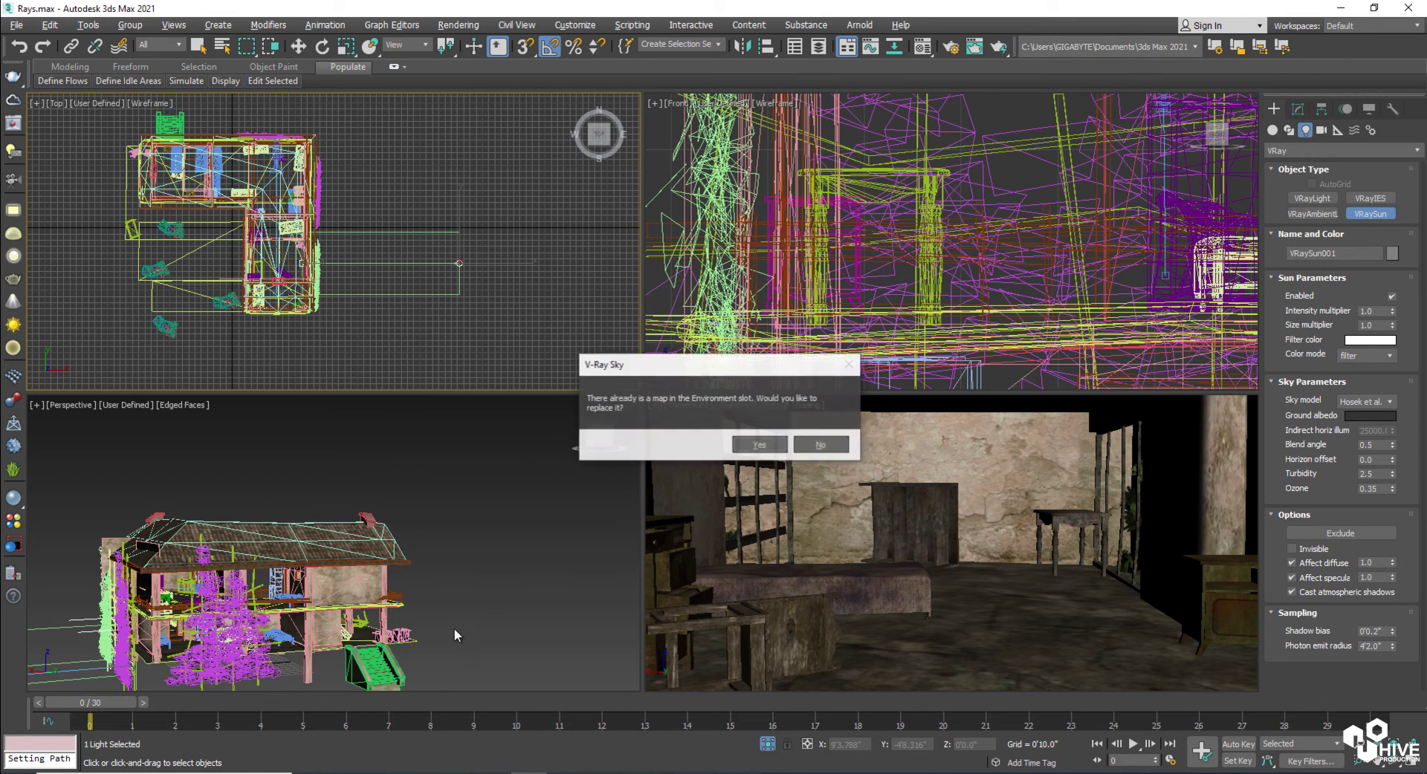
pyautogui.click(755, 445)
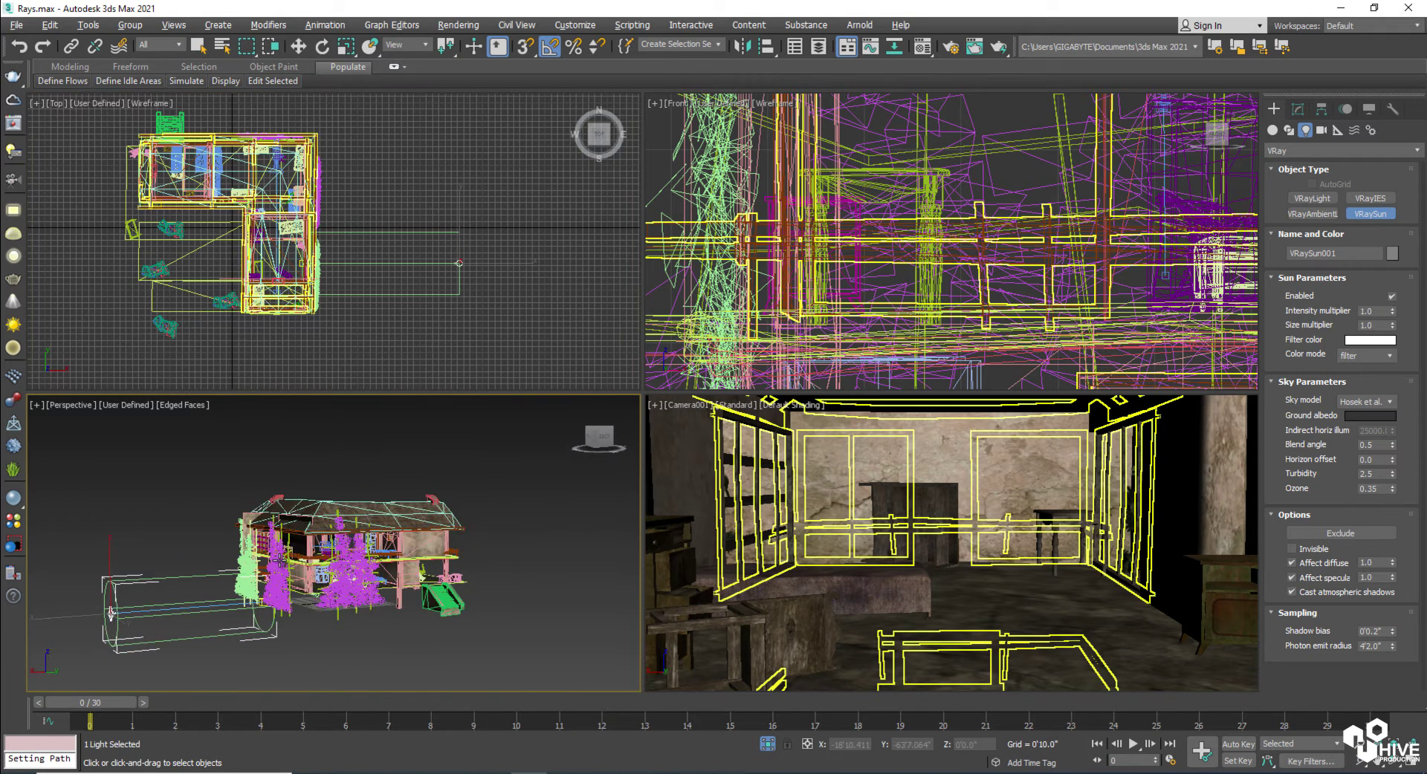
pyautogui.press('w')
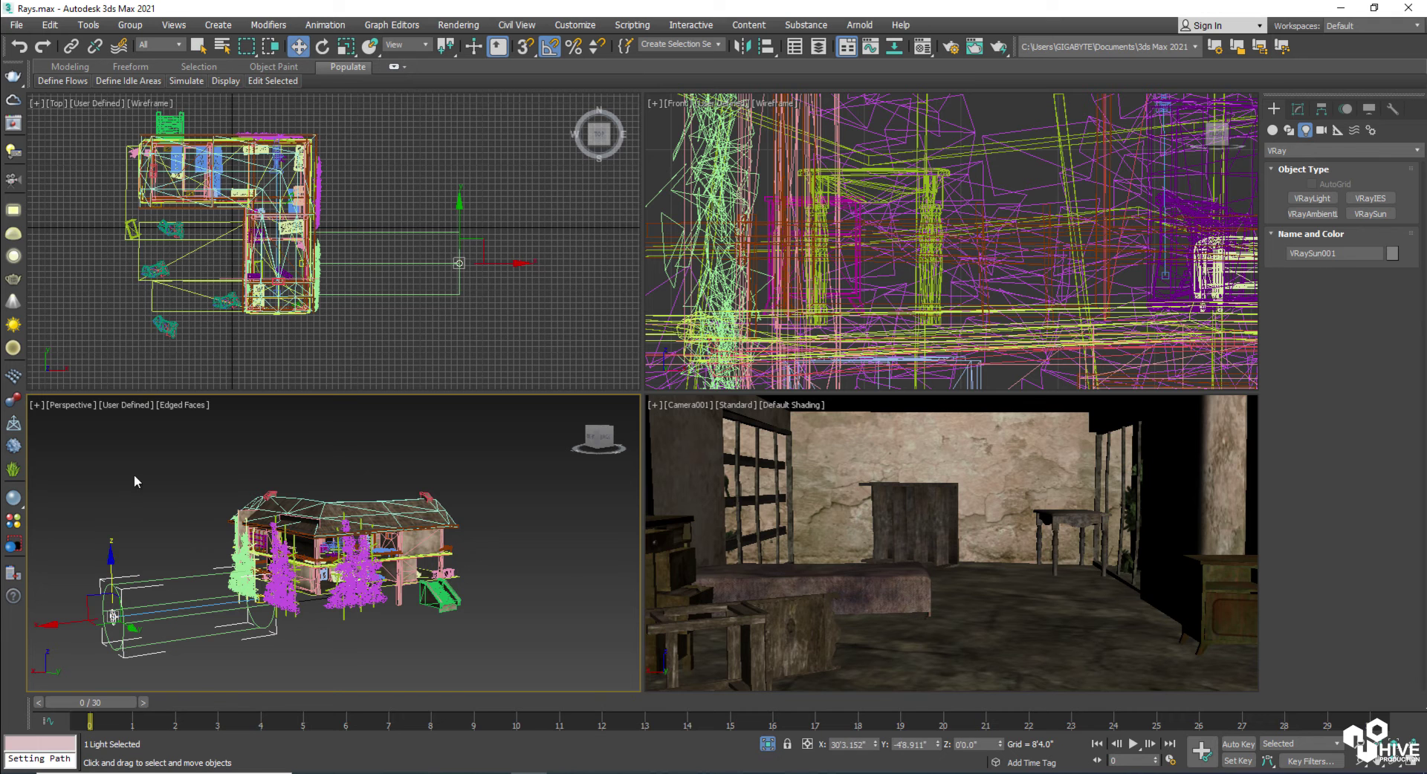
pyautogui.moveTo(112, 564); pyautogui.dragTo(130, 443)
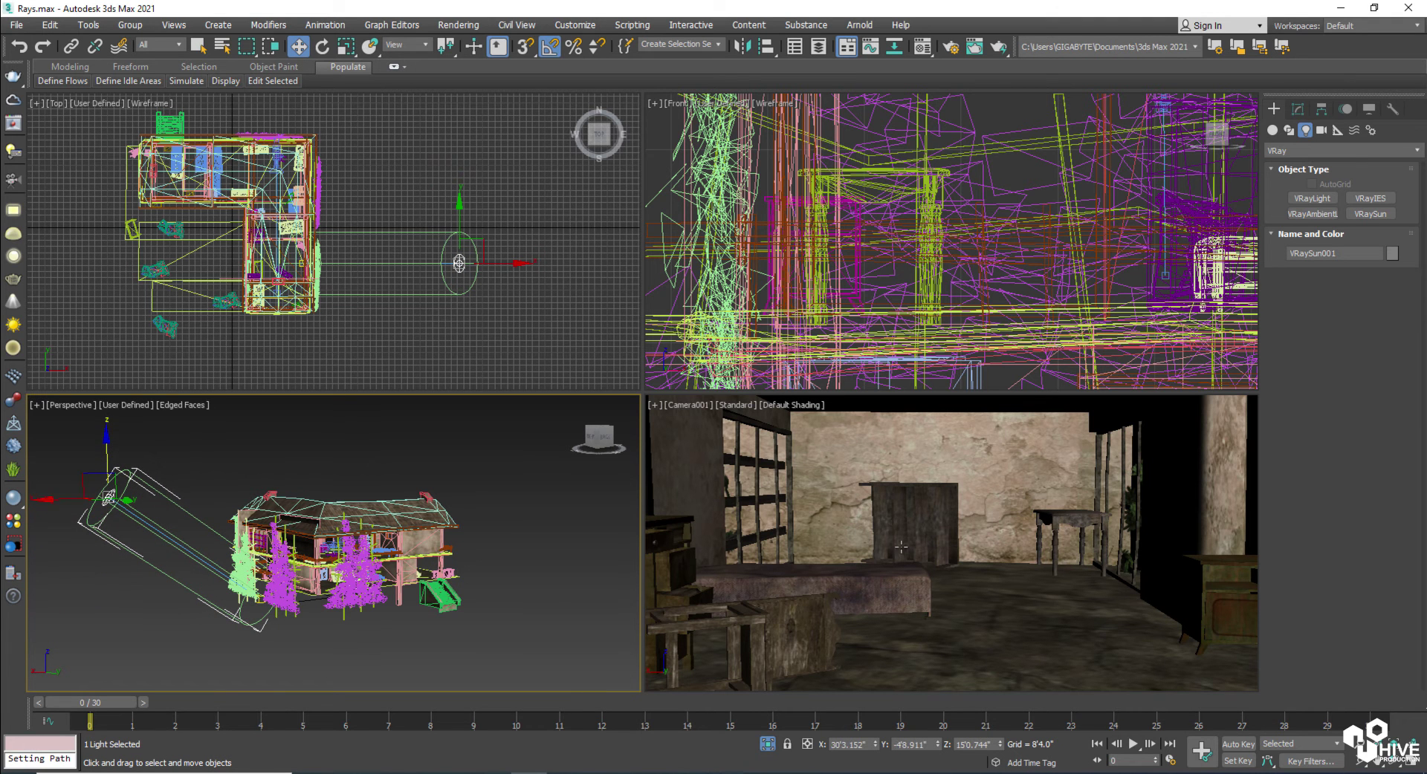
# Step: Enlarge the Camera001 view and render it with V-Ray
pyautogui.click(1011, 504)
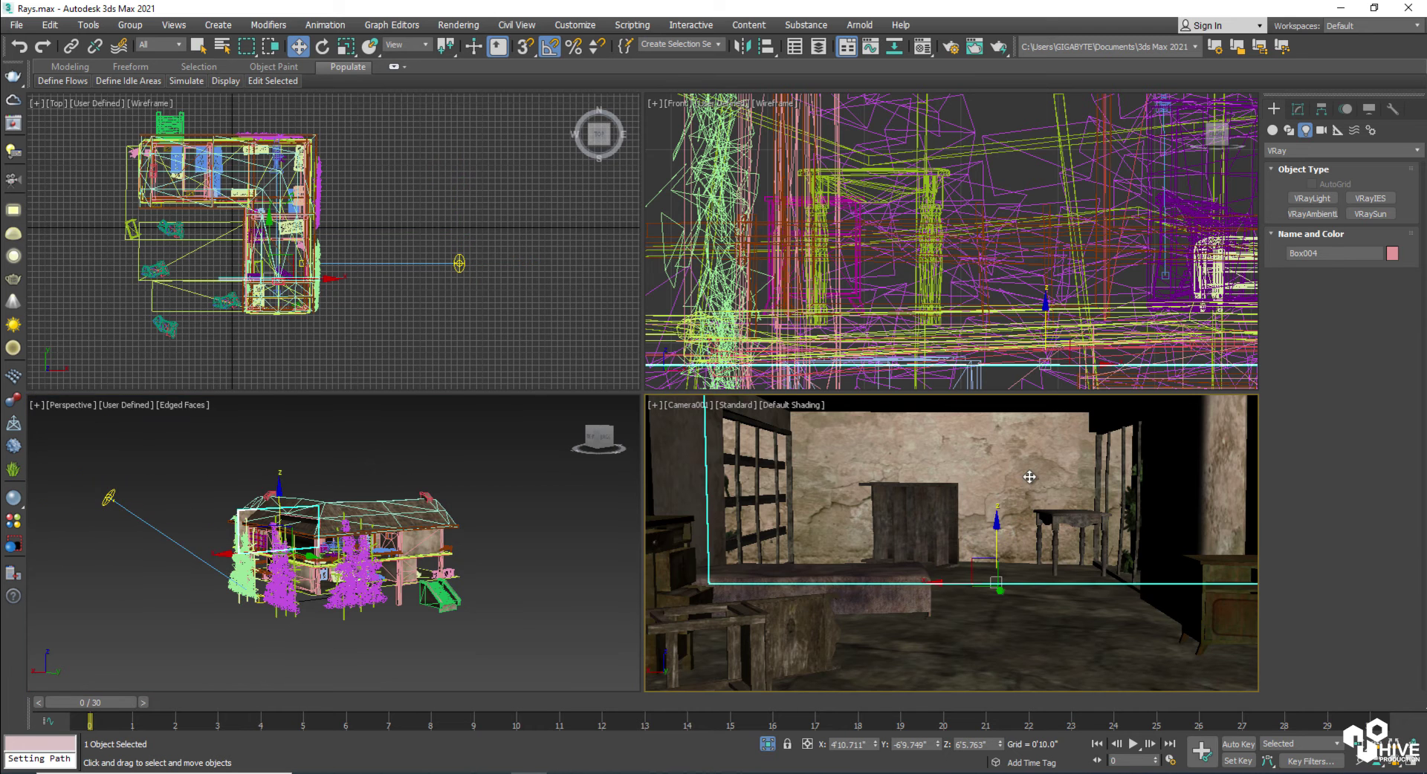
pyautogui.hotkey('alt', 'w')
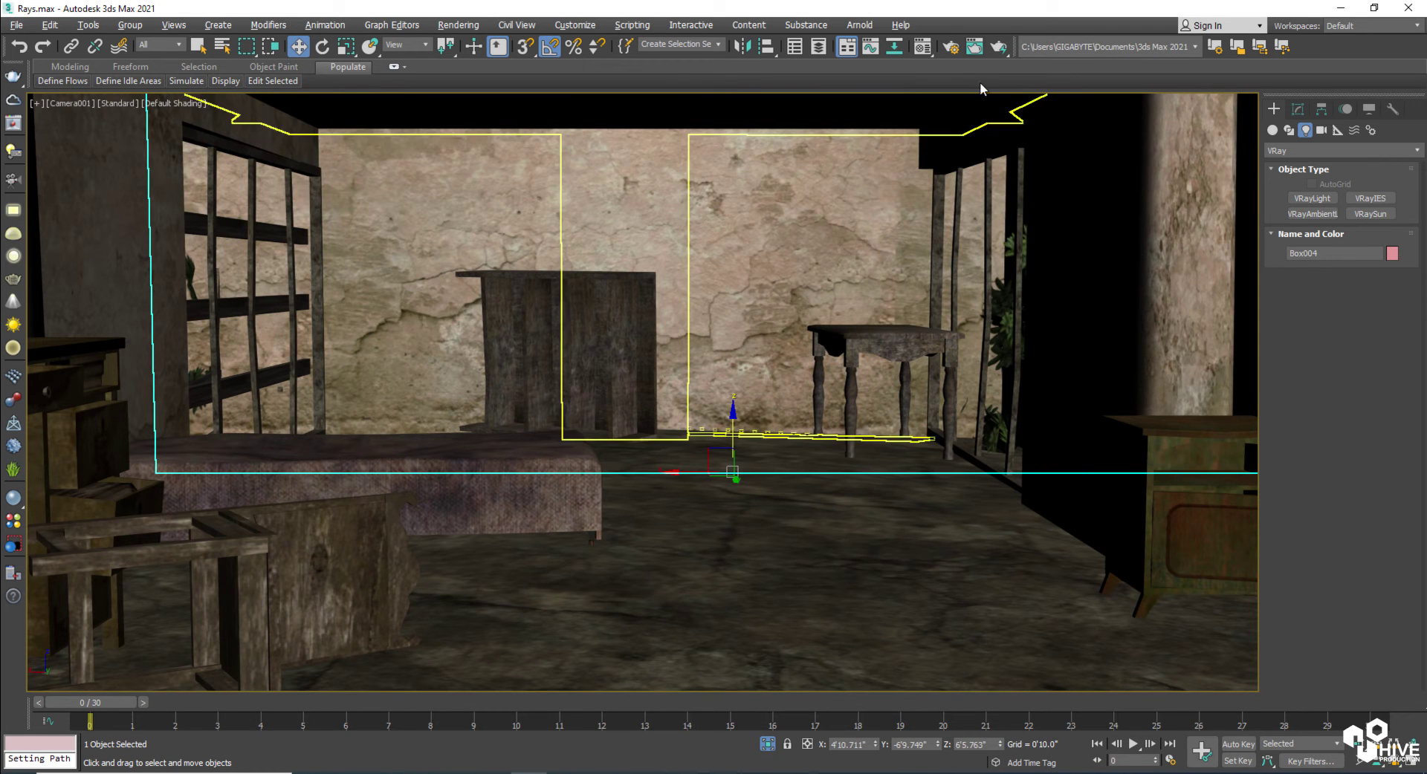
pyautogui.click(999, 49)
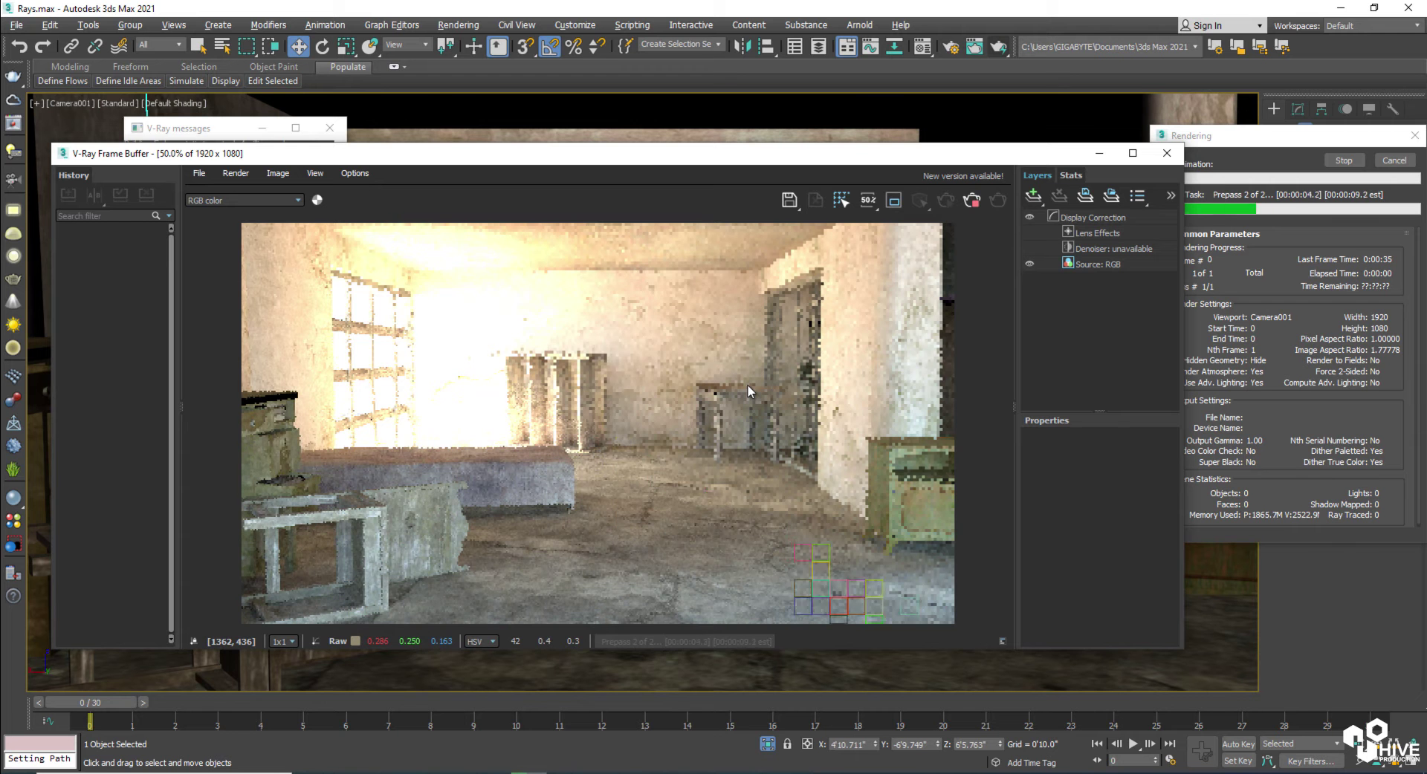
# Step: Inspect the sunlight around the barred window in the render, and put away the frame buffer and V-Ray messages
pyautogui.scroll(1, 323, 337)
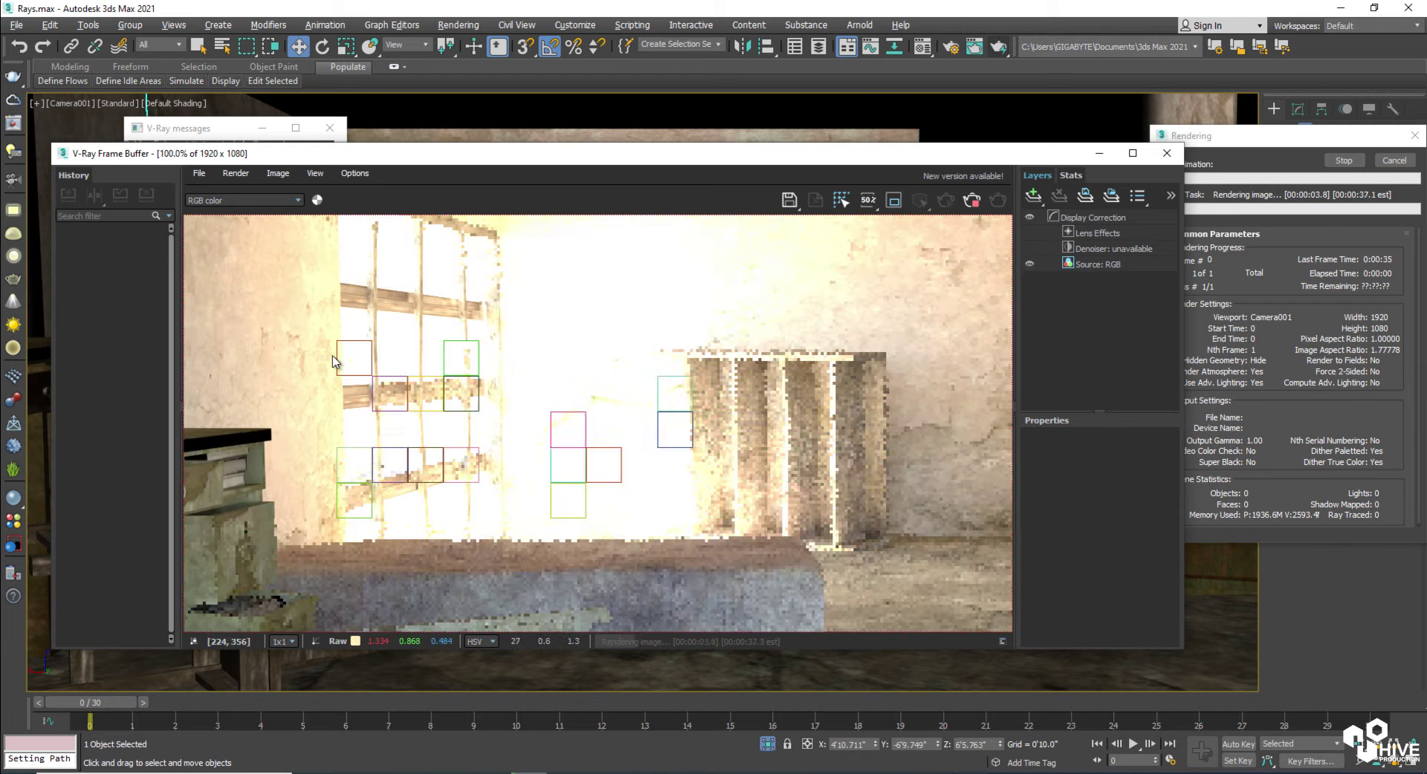
pyautogui.scroll(-1, 548, 461)
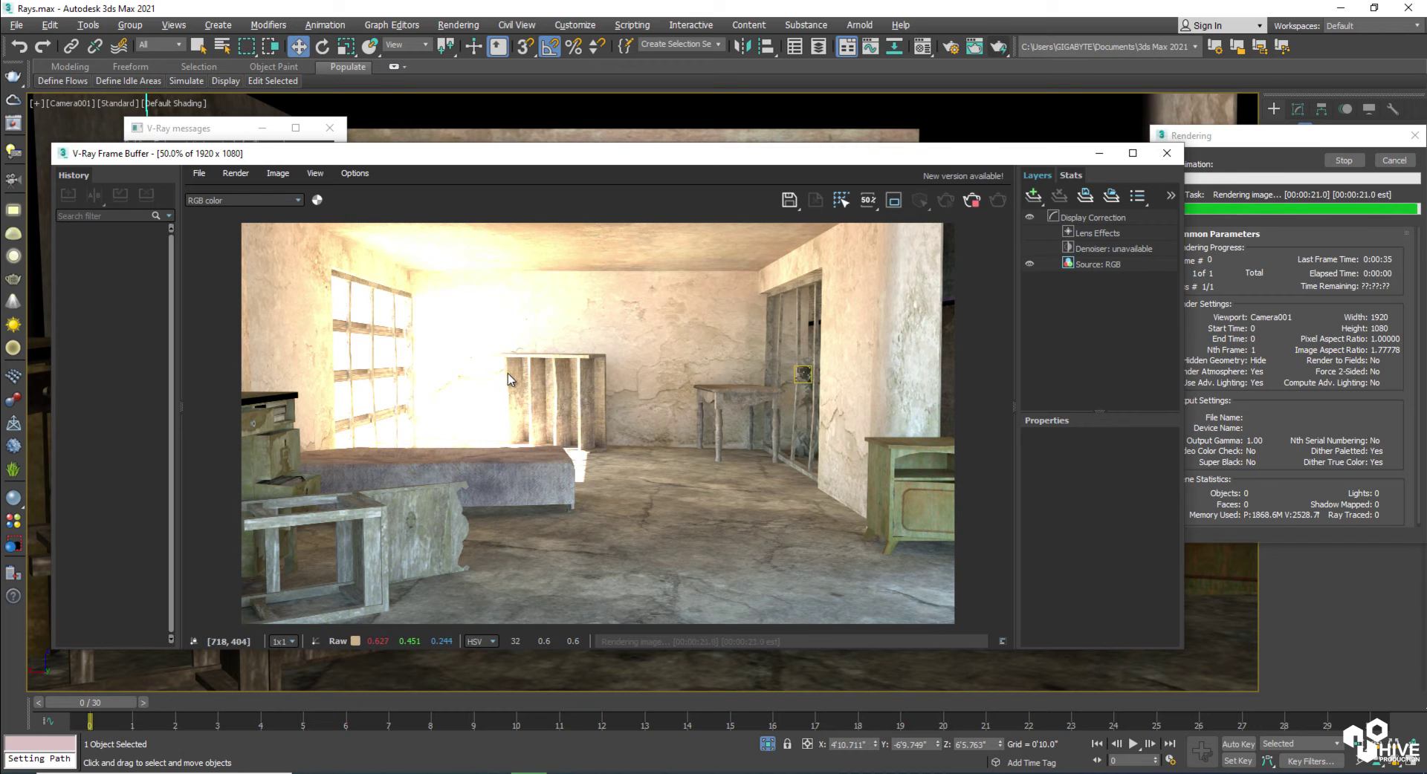
pyautogui.scroll(1, 517, 416)
pyautogui.moveTo(484, 389); pyautogui.dragTo(702, 418, button='middle')
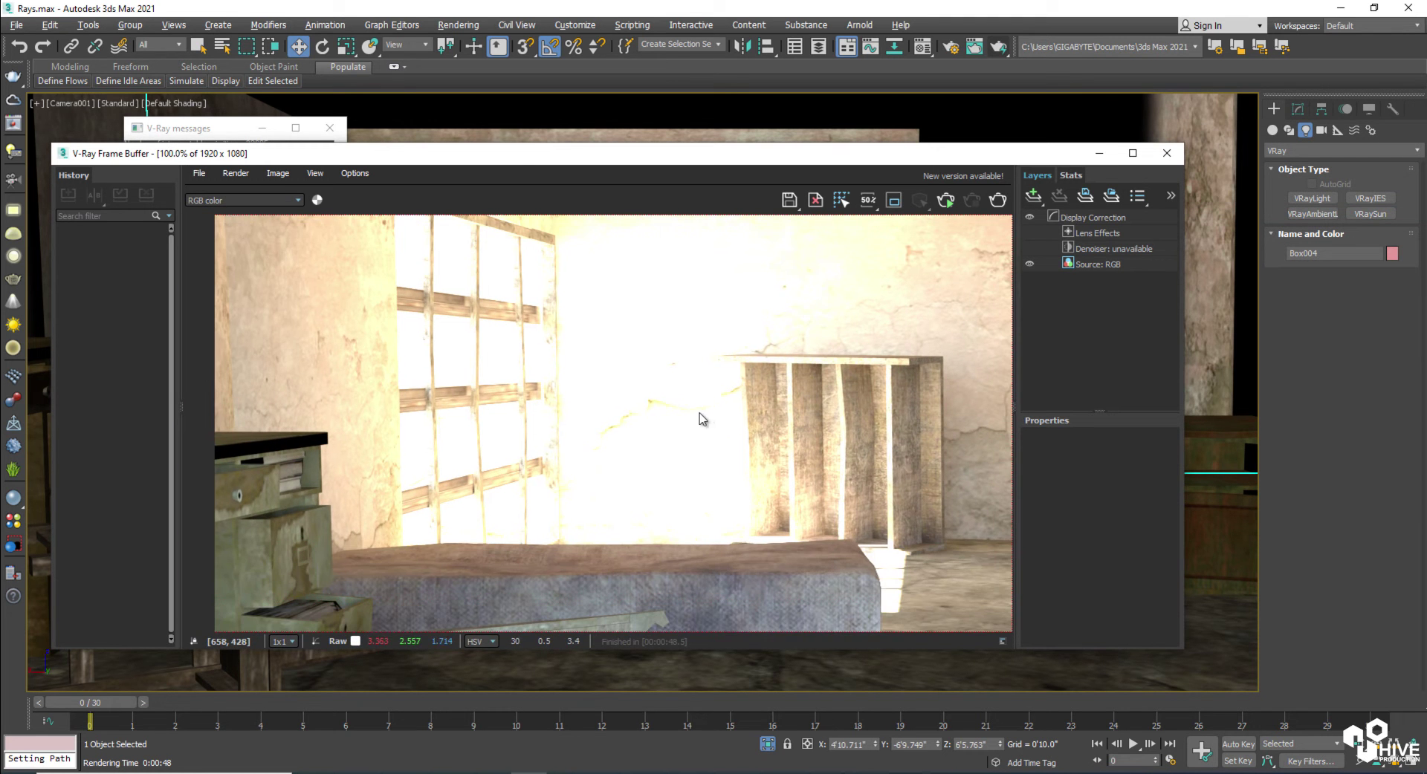
pyautogui.scroll(-1, 684, 435)
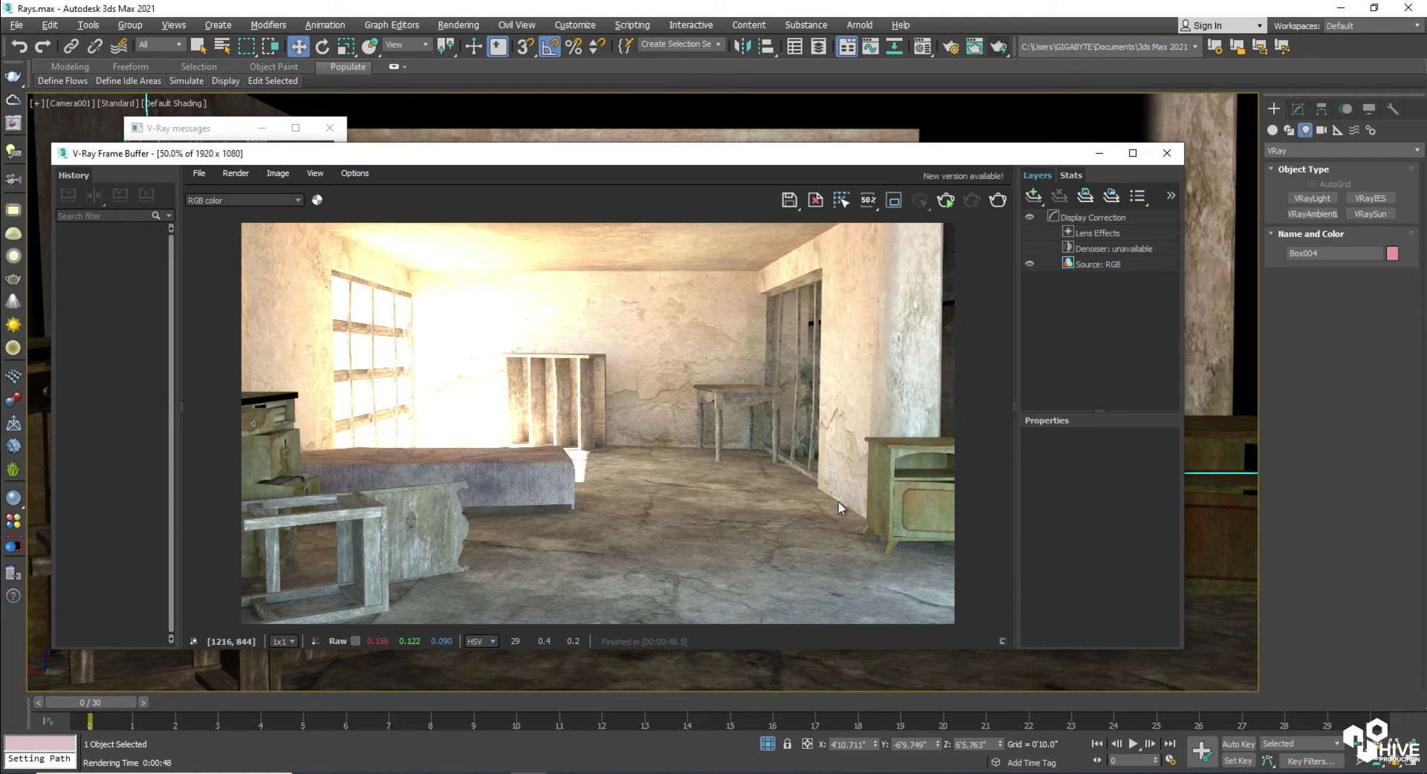
pyautogui.click(1100, 156)
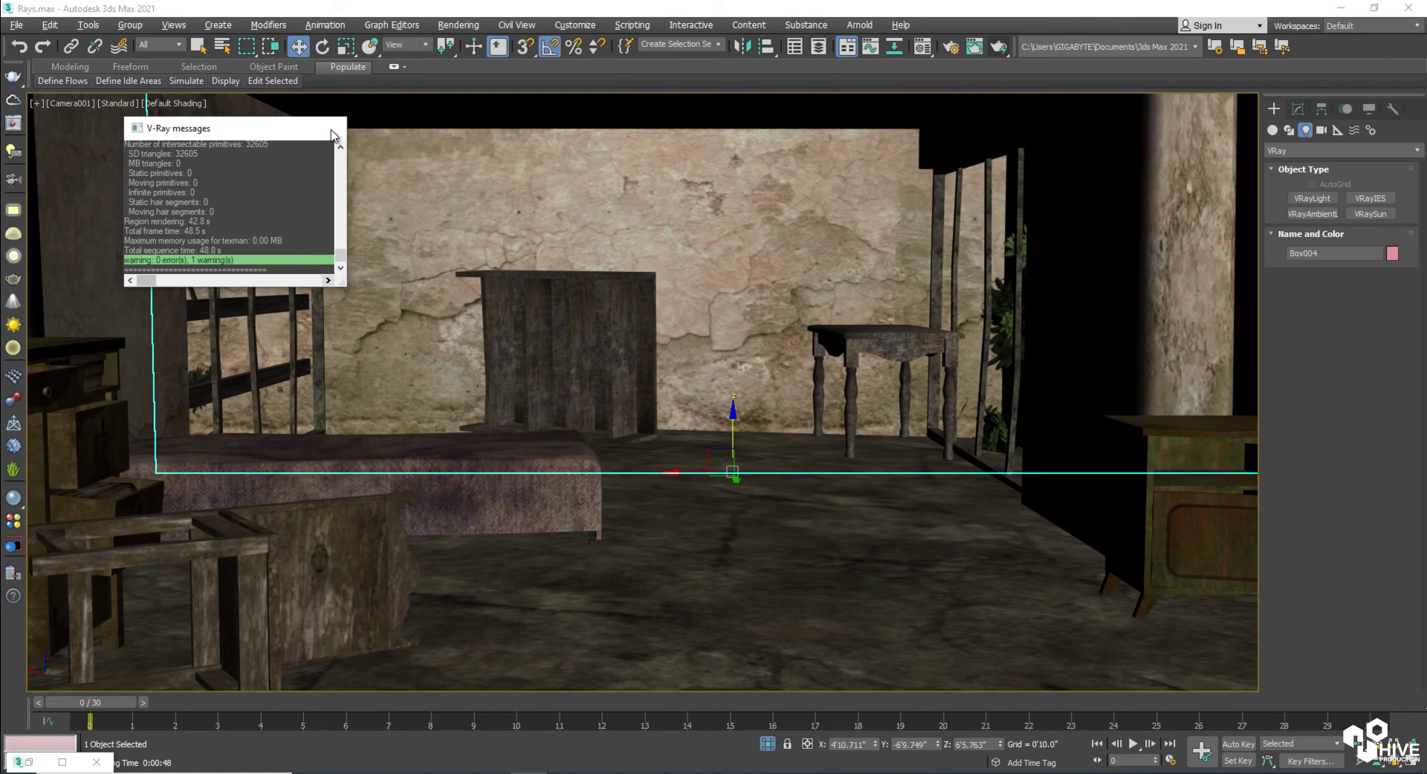
pyautogui.click(330, 128)
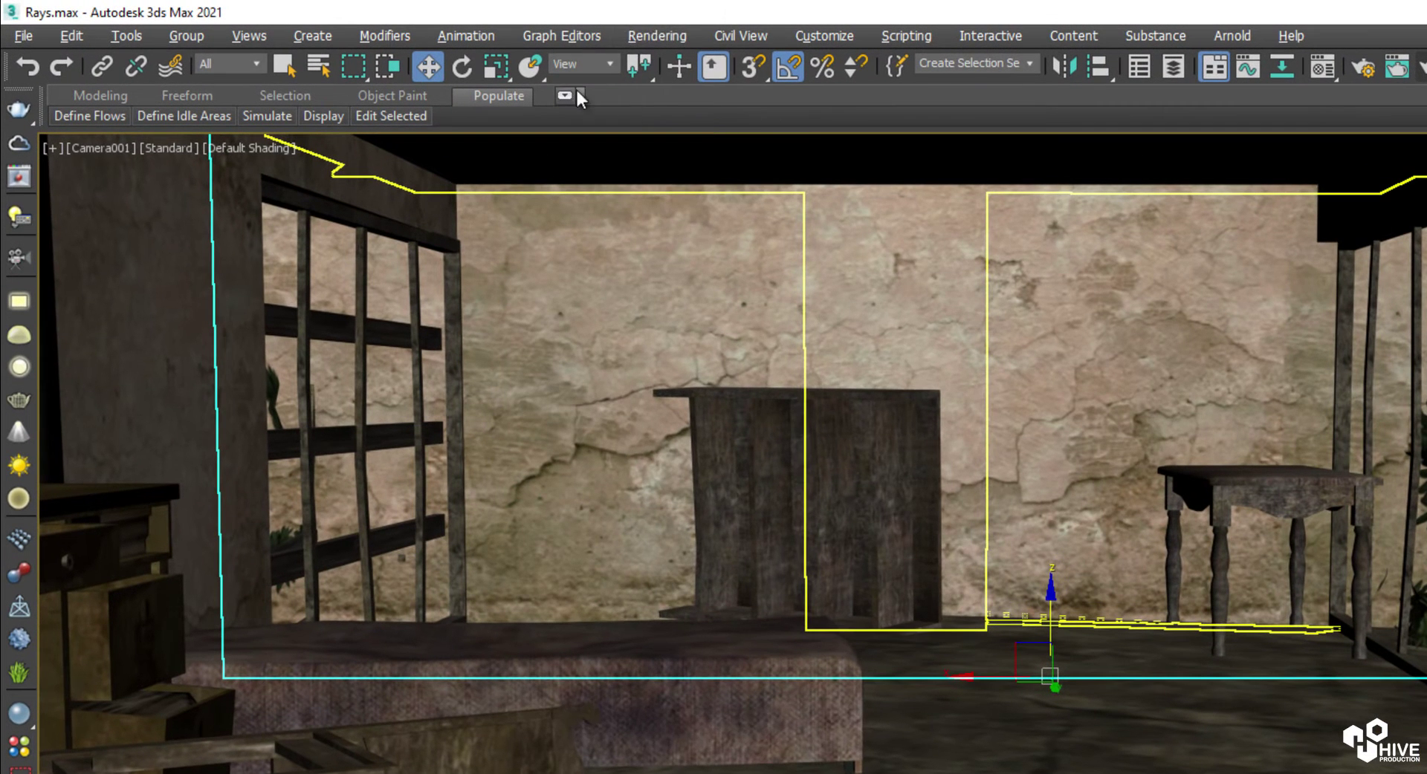
# Step: Open the Environment and Effects settings
pyautogui.click(561, 31)
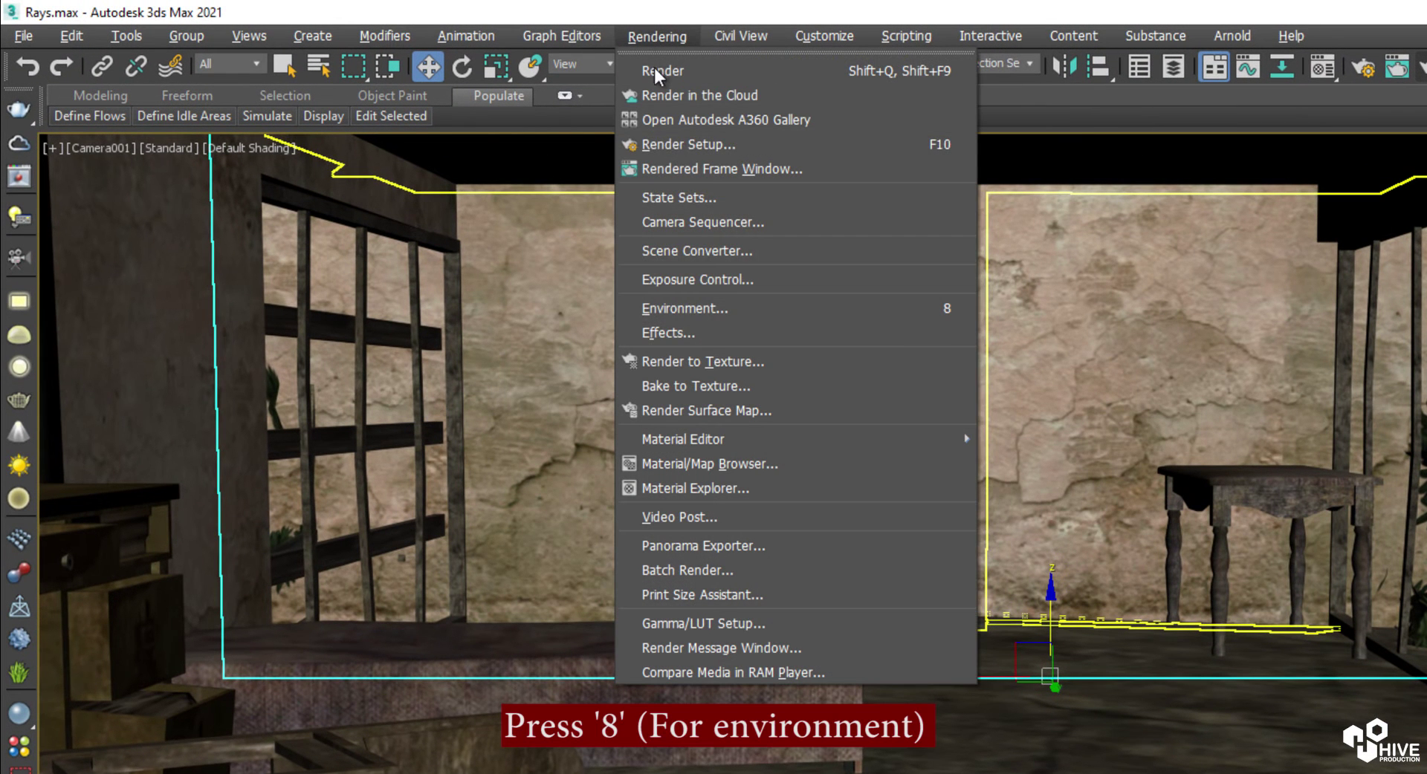
pyautogui.click(863, 311)
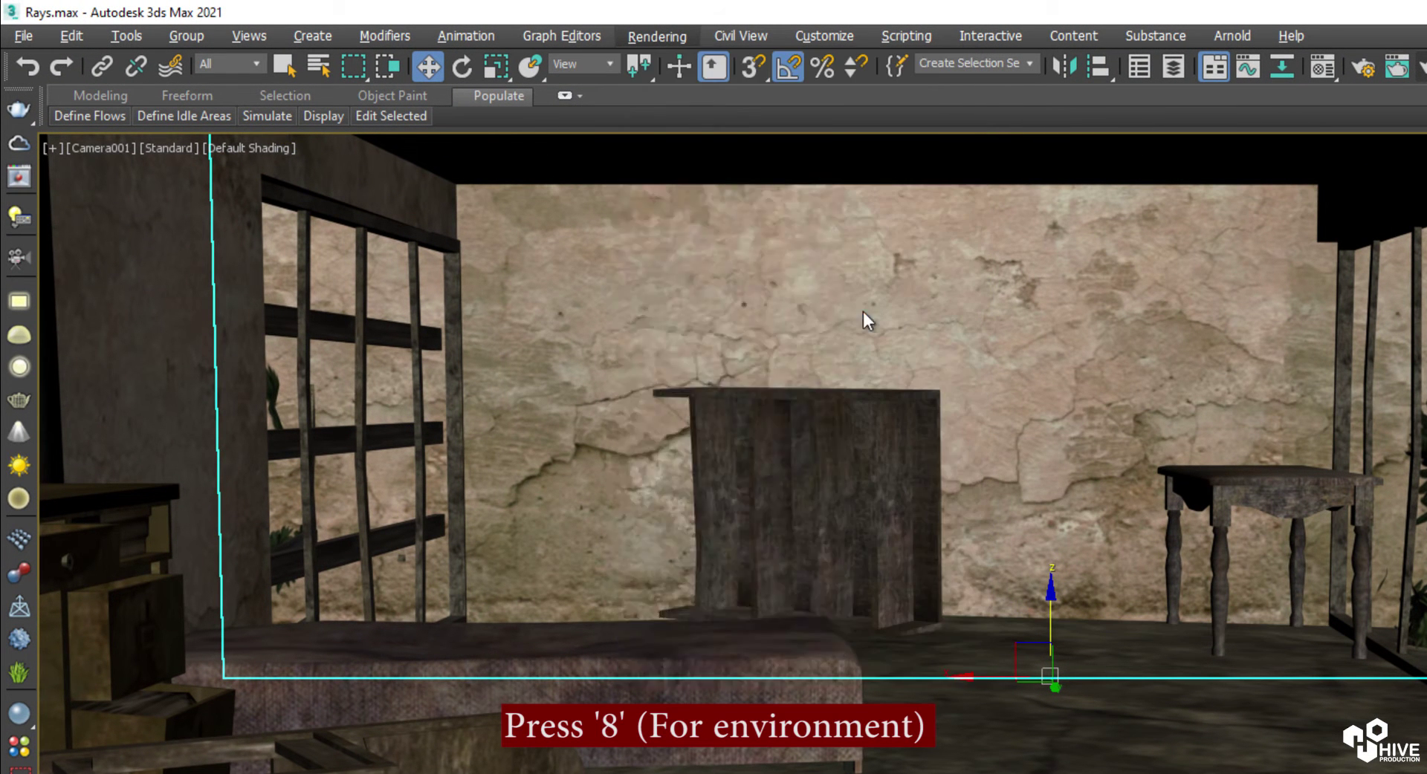
pyautogui.moveTo(611, 105); pyautogui.dragTo(1088, 131)
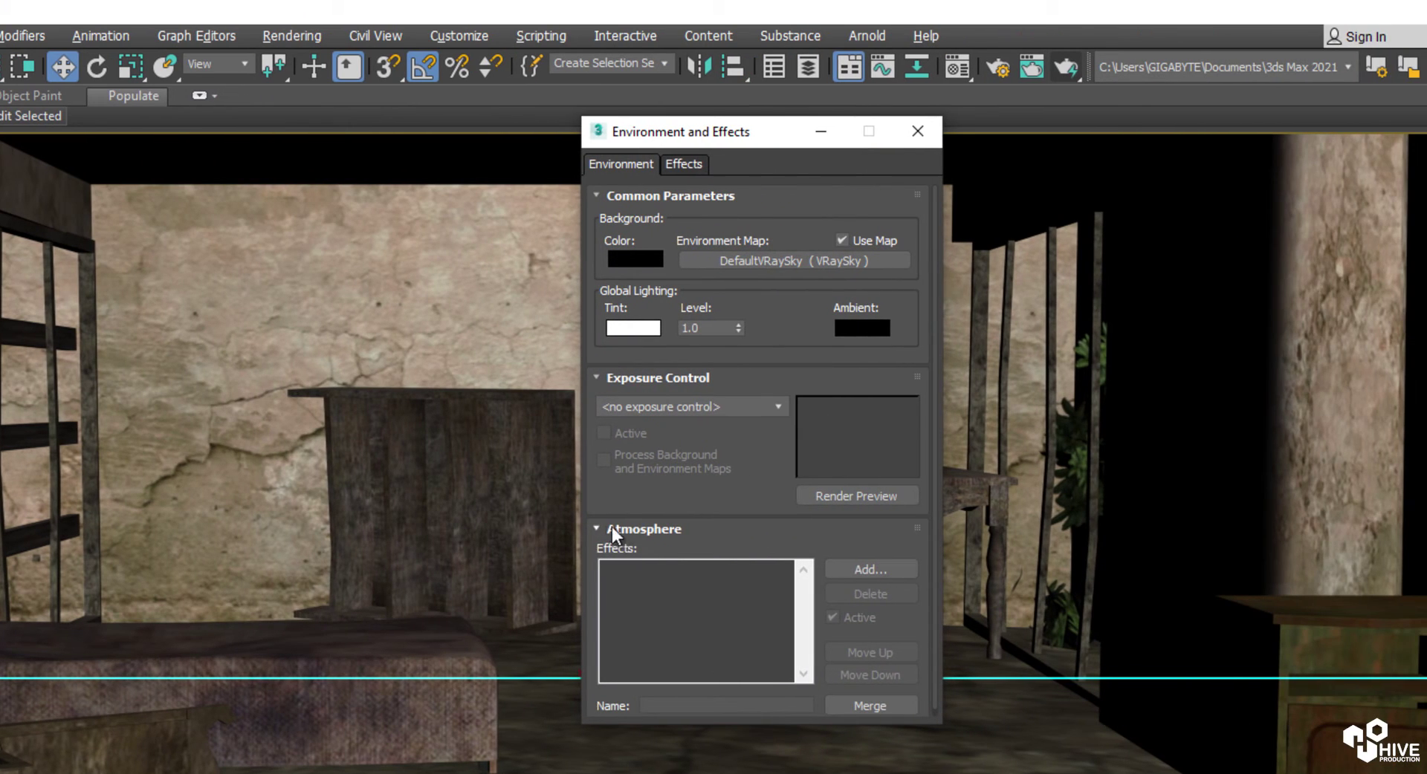
pyautogui.moveTo(597, 544); pyautogui.dragTo(669, 576)
pyautogui.moveTo(810, 549); pyautogui.dragTo(939, 585)
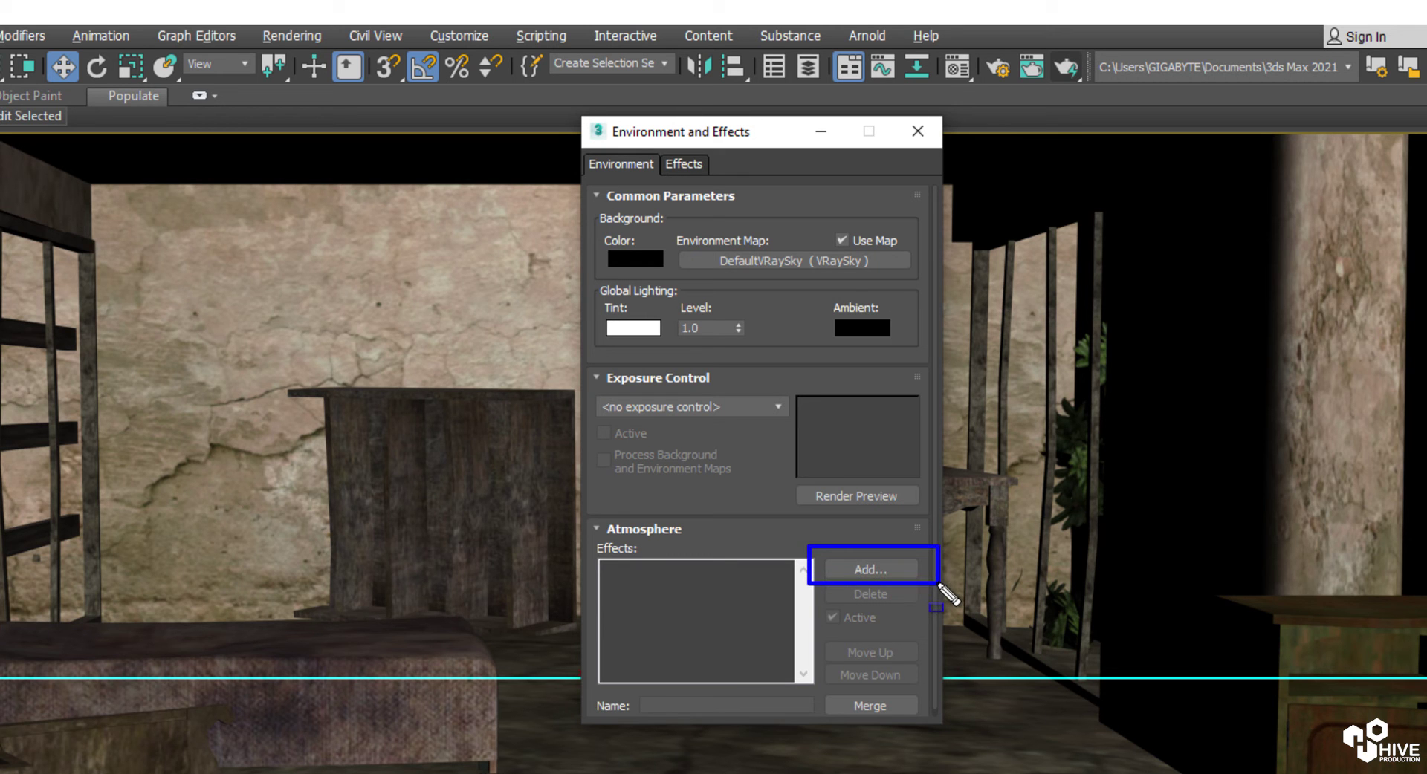
pyautogui.press('Escape')
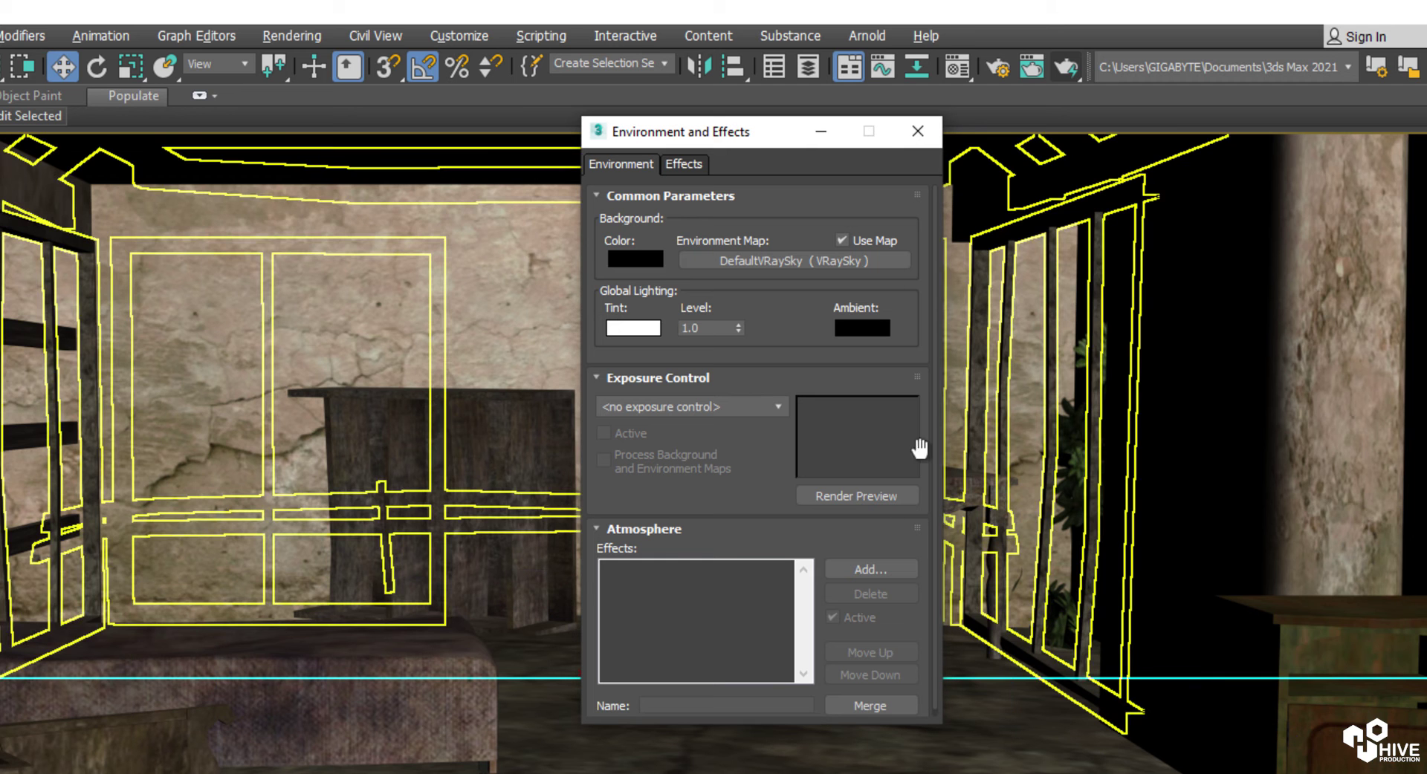
# Step: Add a VRayEnvironmentFog effect to the scene's atmosphere
pyautogui.click(858, 570)
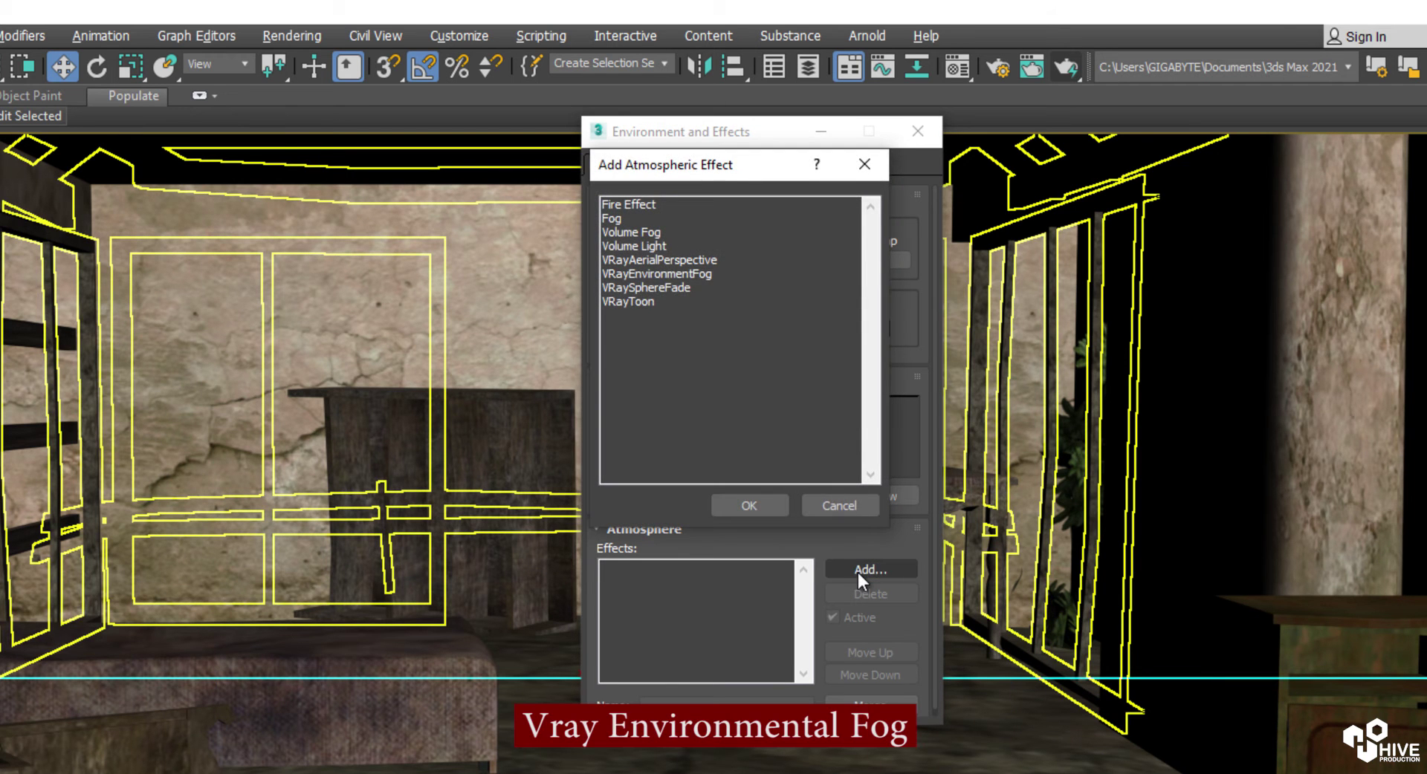
pyautogui.moveTo(592, 263); pyautogui.dragTo(721, 285)
pyautogui.press('Escape')
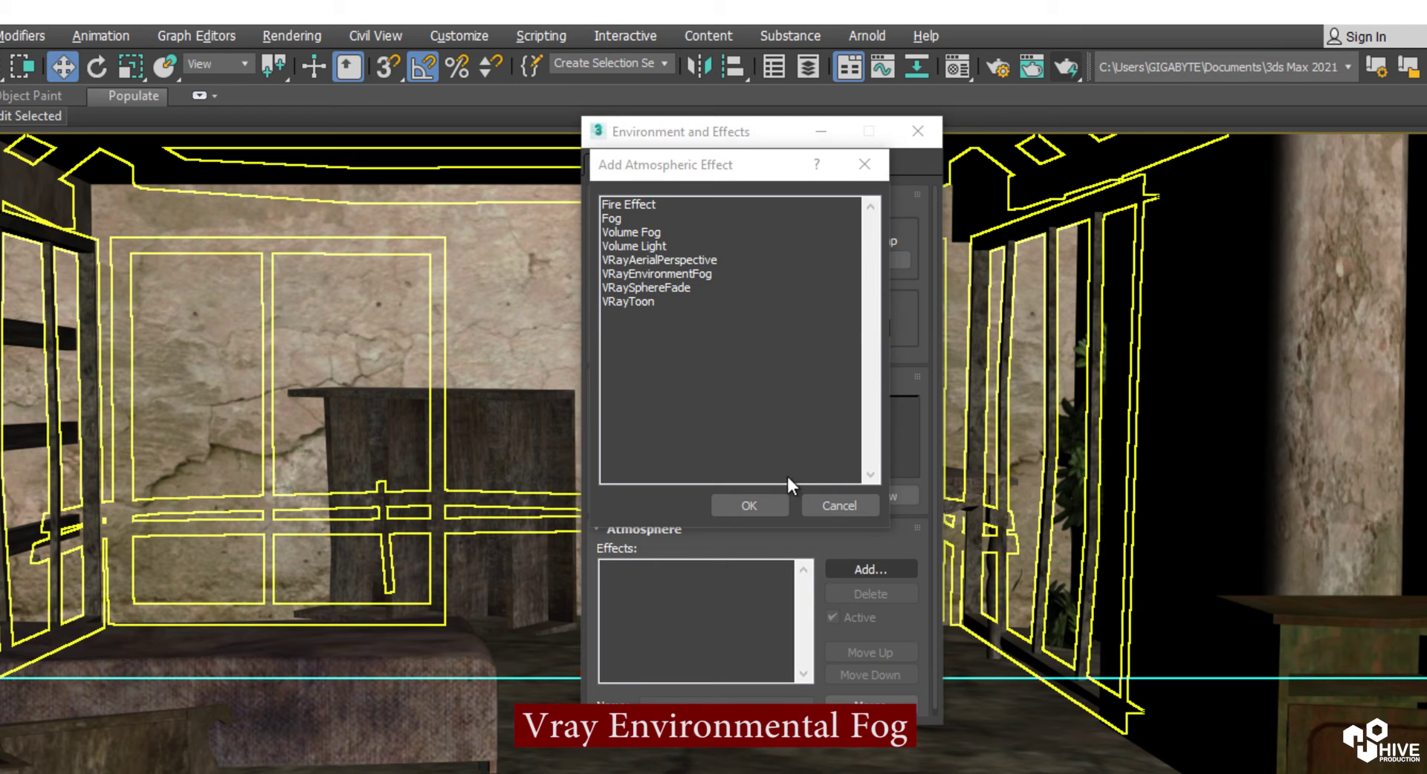
pyautogui.click(669, 274)
pyautogui.click(751, 504)
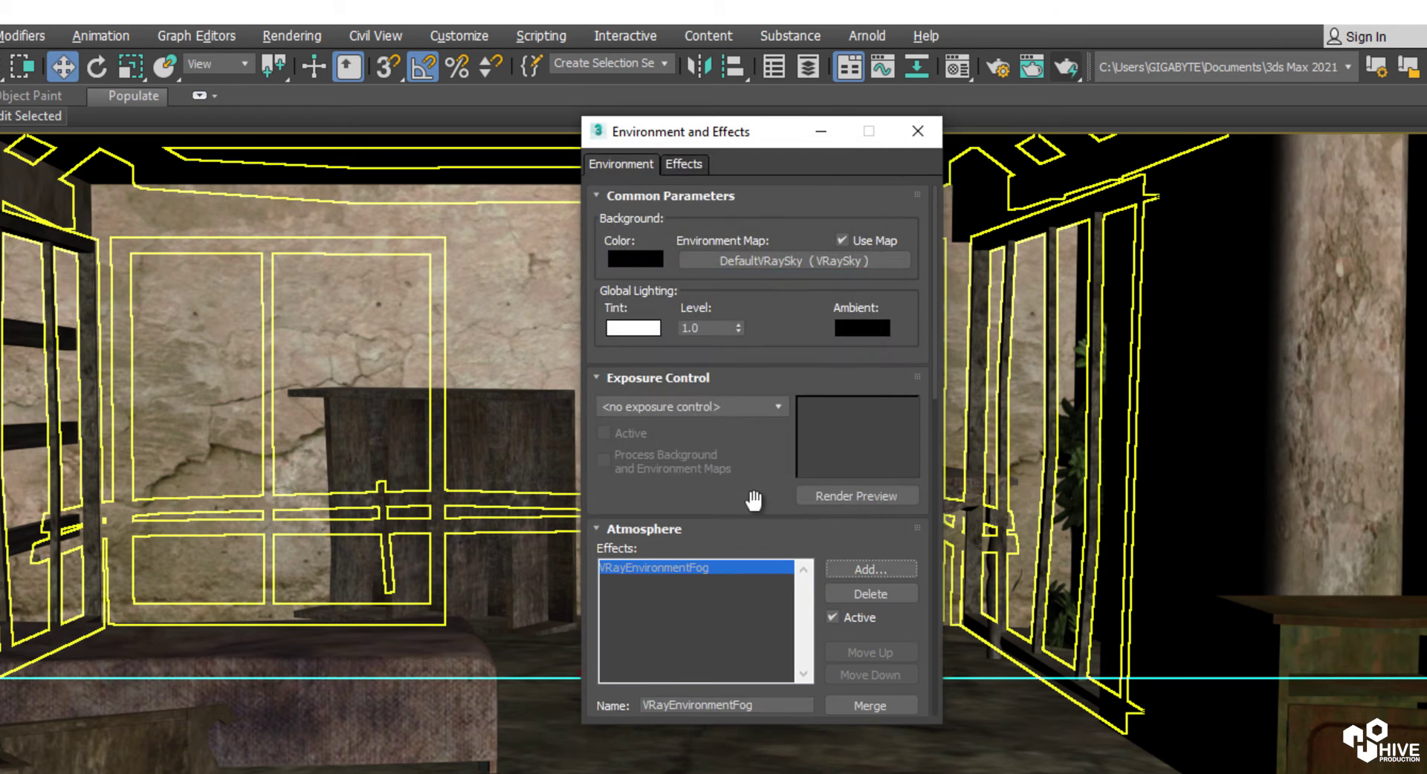
# Step: Minimize the Environment and Effects settings, render the Camera001 view with V-Ray, and check the window area up close
pyautogui.moveTo(737, 132); pyautogui.dragTo(537, 132)
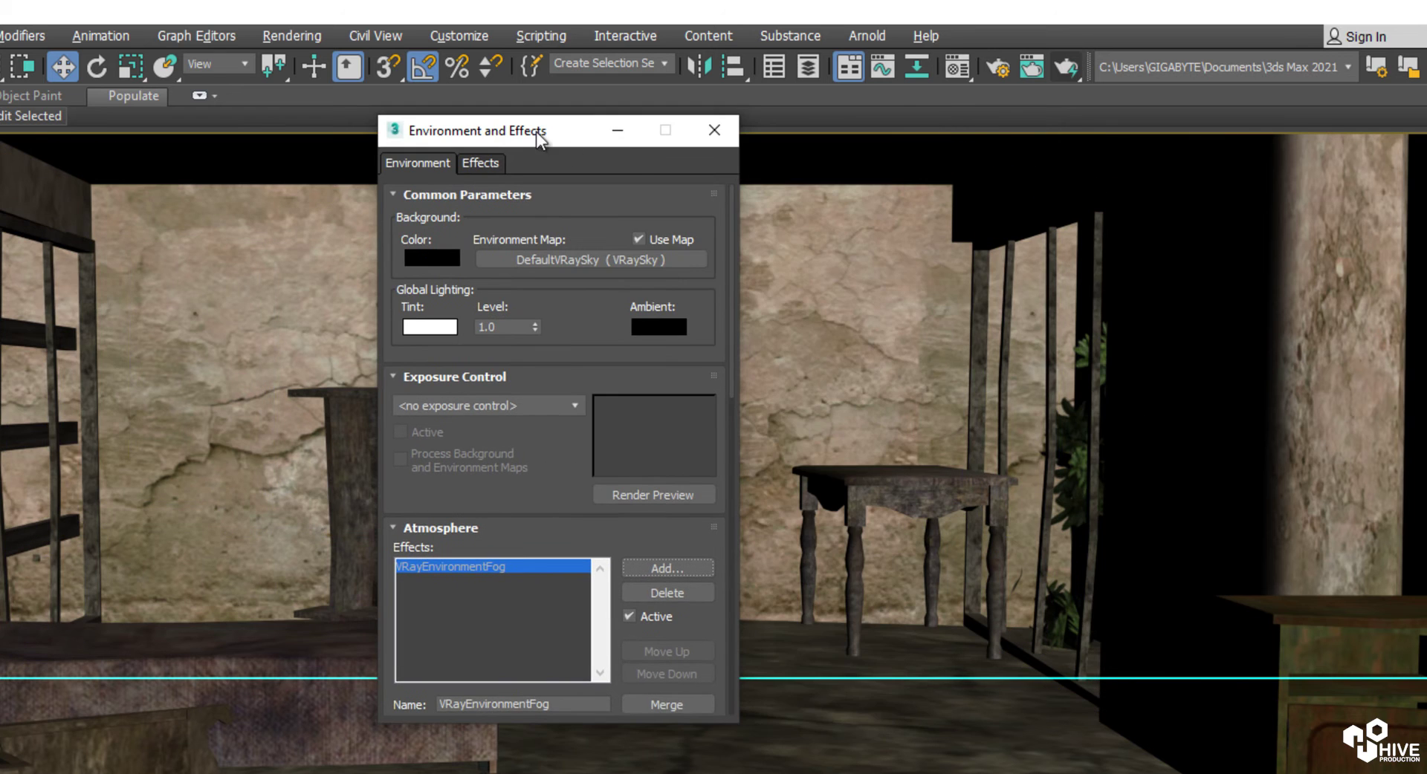
pyautogui.click(618, 133)
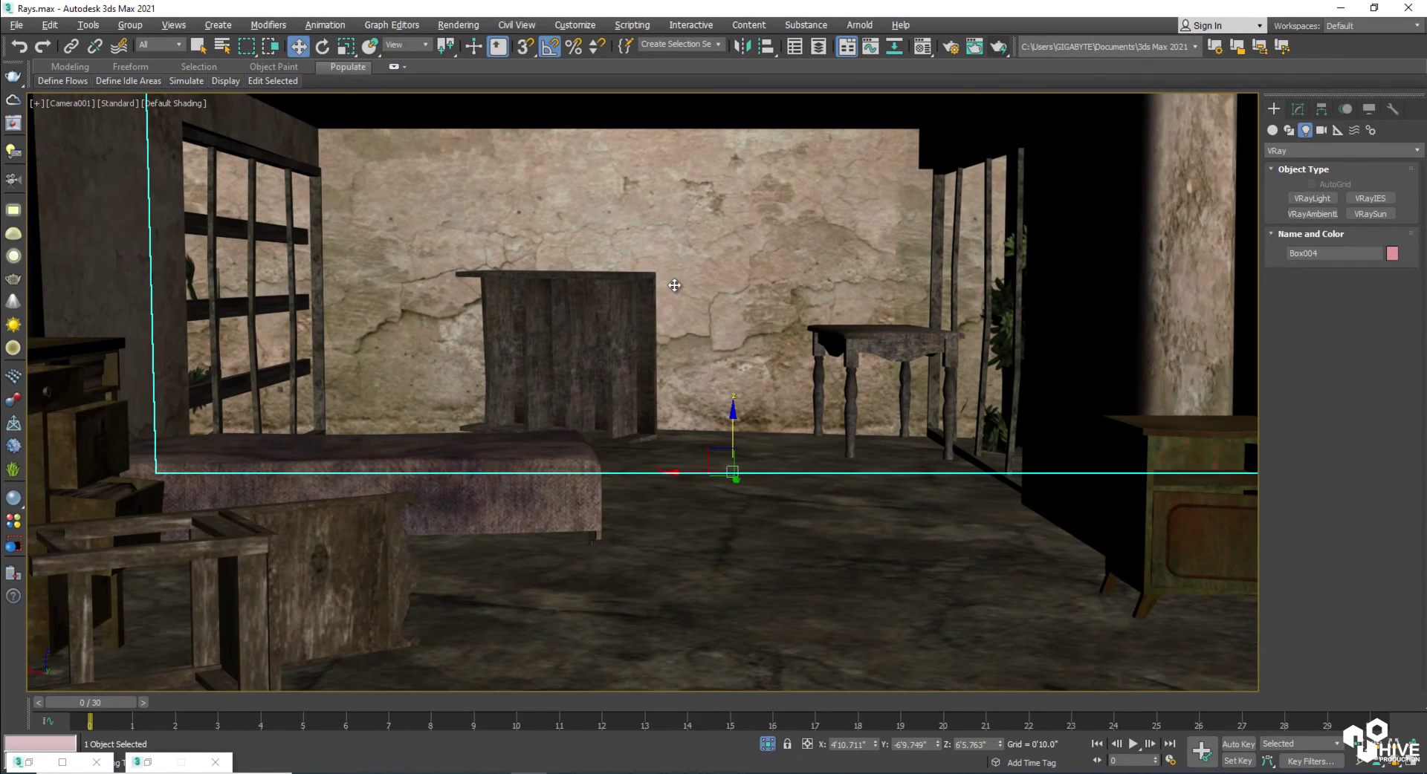
pyautogui.click(999, 48)
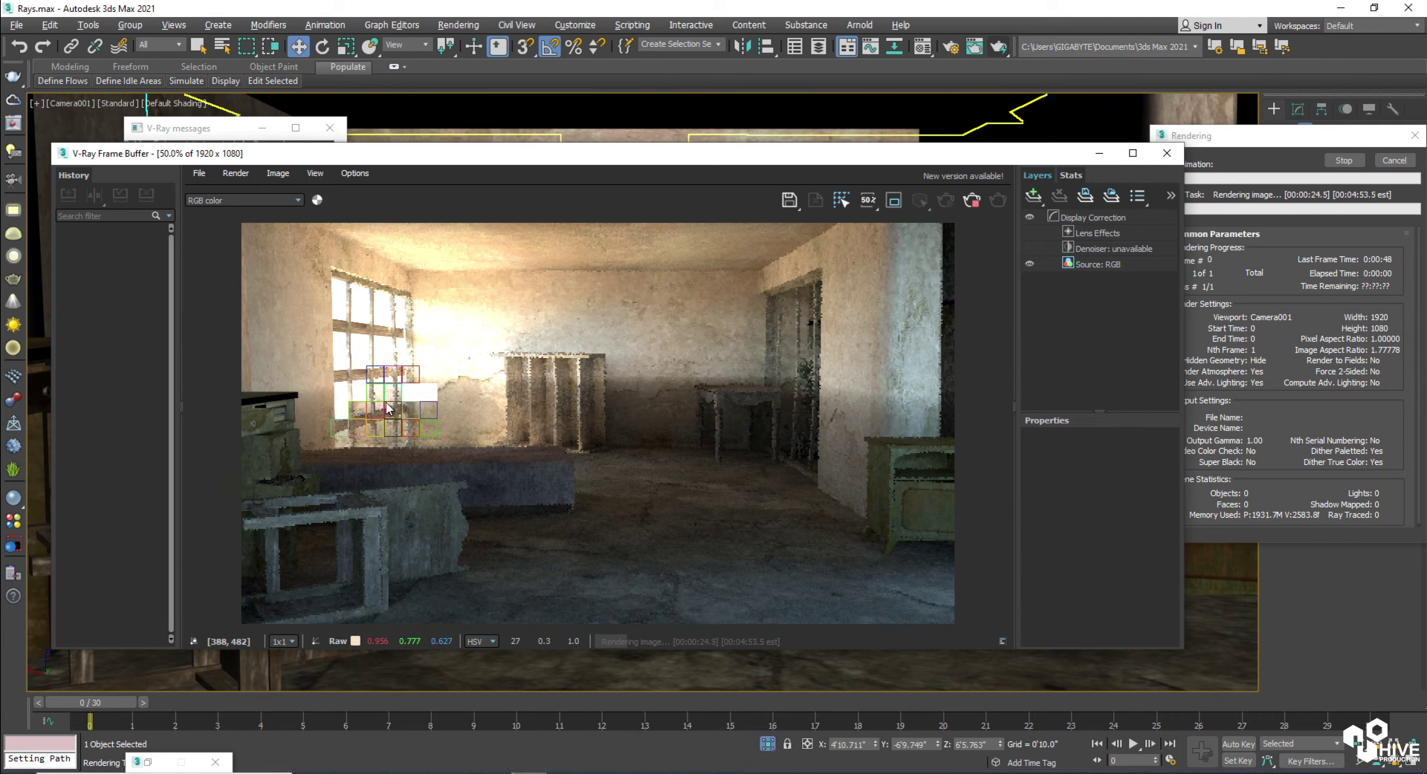
pyautogui.scroll(1, 386, 396)
pyautogui.scroll(-1, 778, 289)
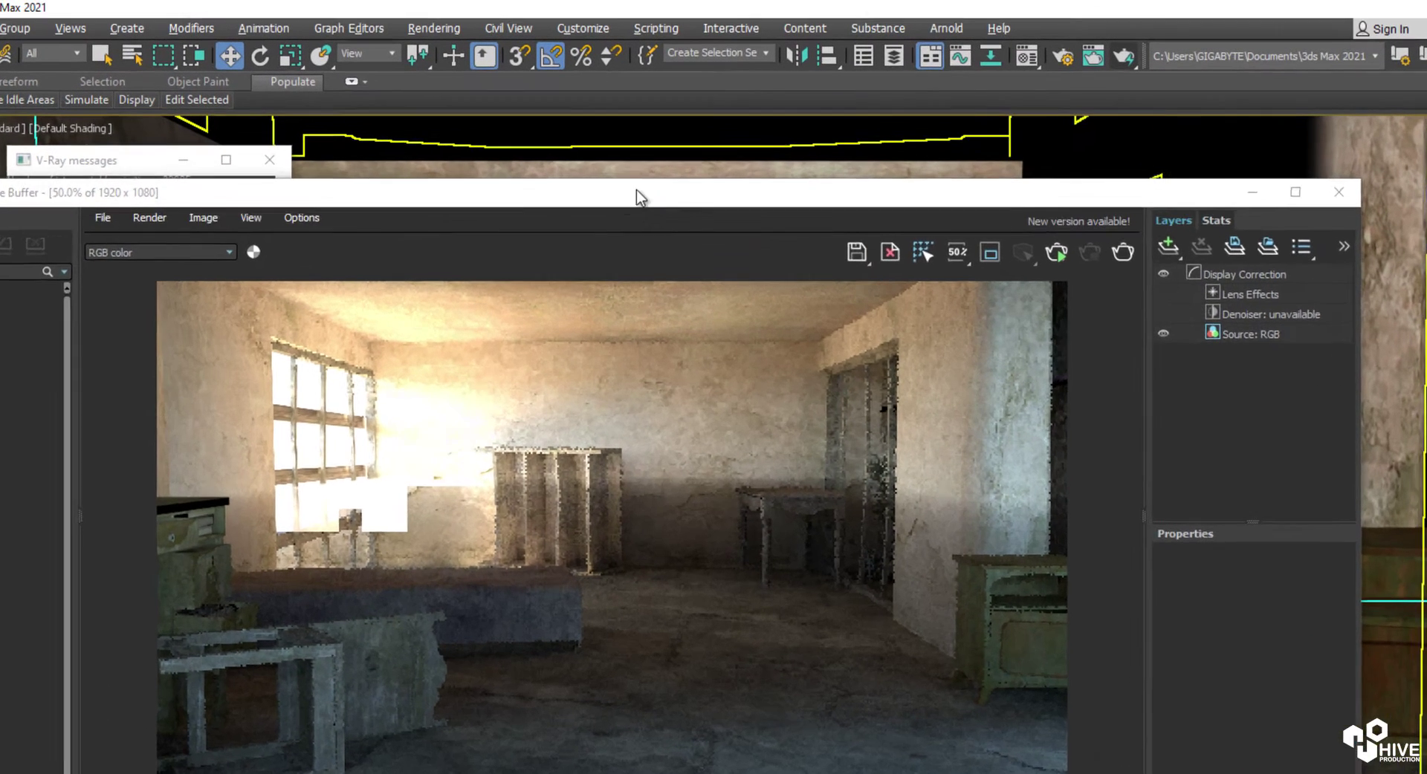
# Step: Set the VRayEnvironmentFog's fog height to 16'0.0"
pyautogui.moveTo(616, 151); pyautogui.dragTo(593, 229)
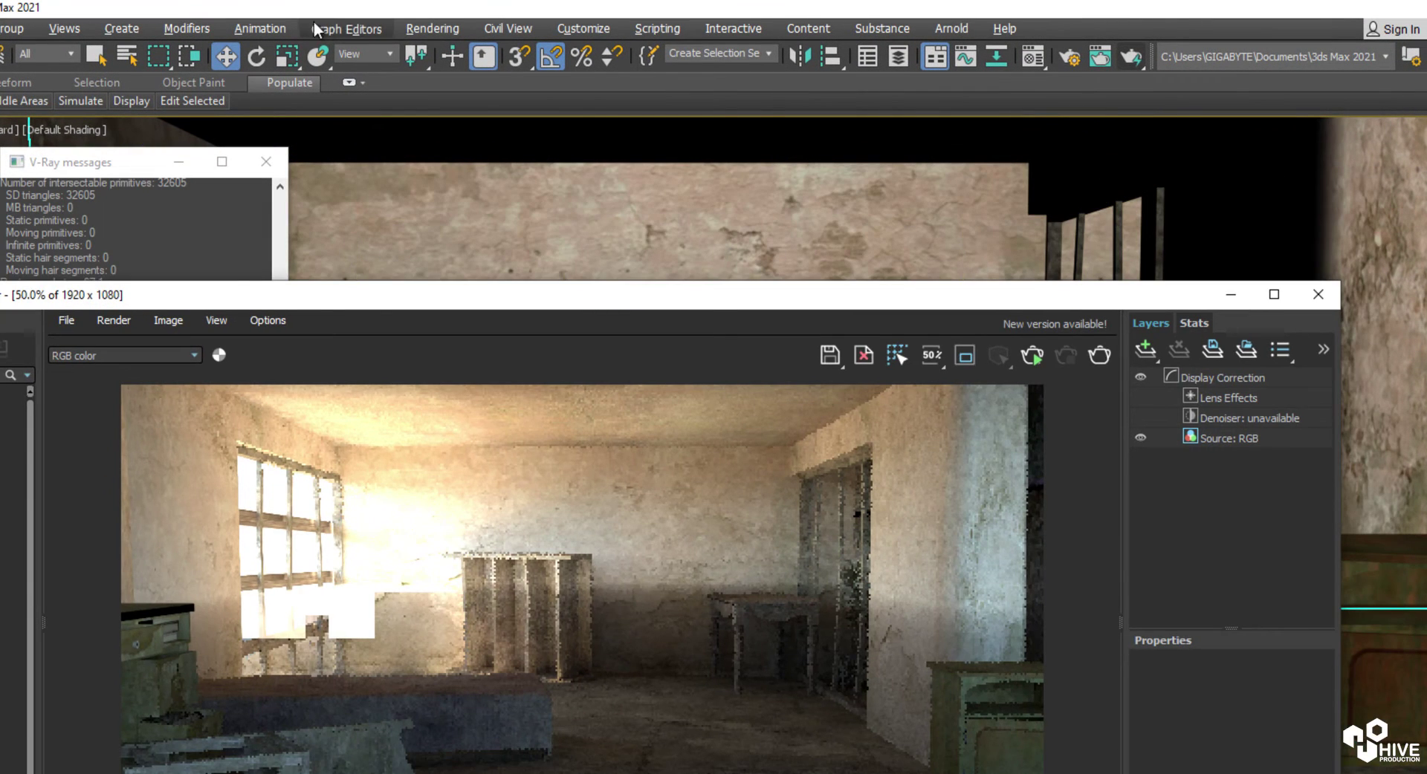
pyautogui.click(433, 28)
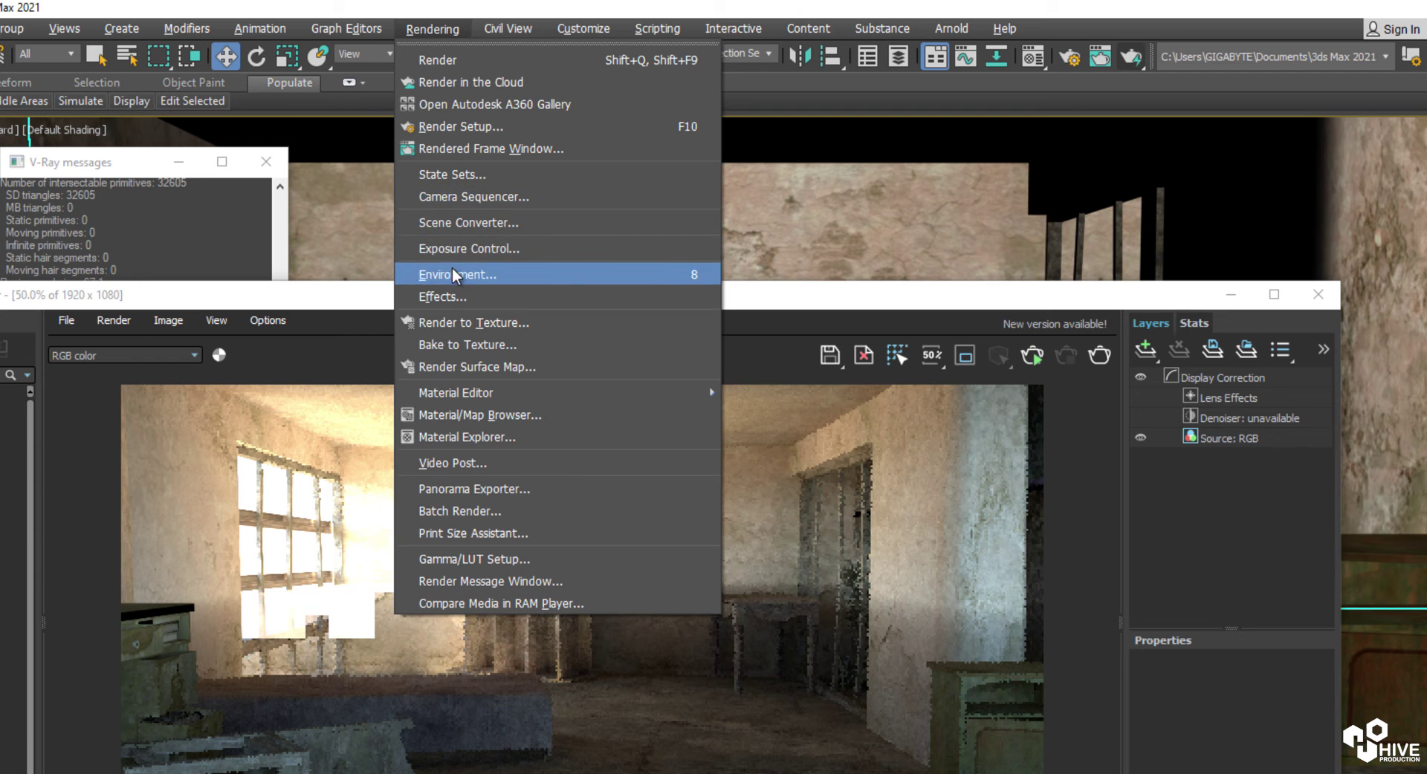
pyautogui.click(453, 297)
pyautogui.click(546, 143)
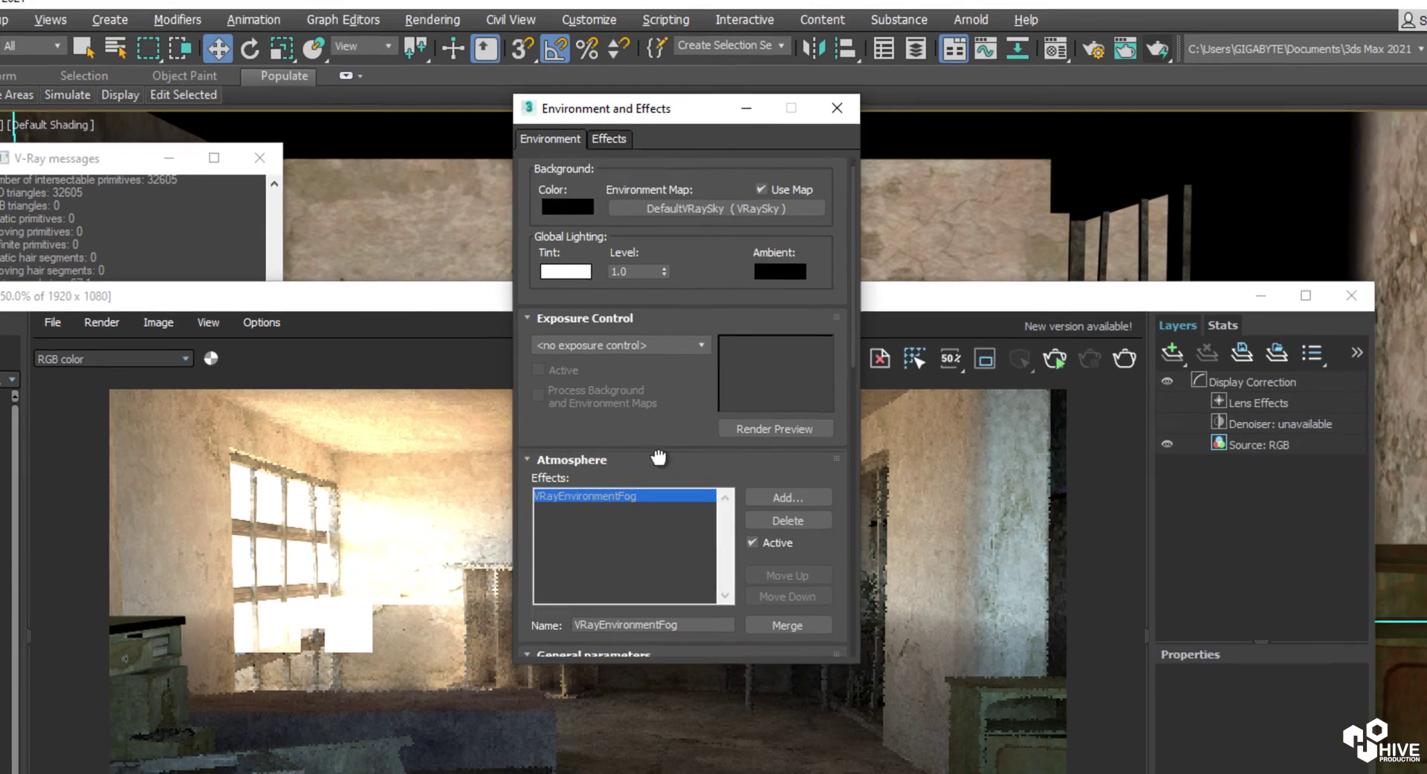
pyautogui.scroll(-5, 653, 455)
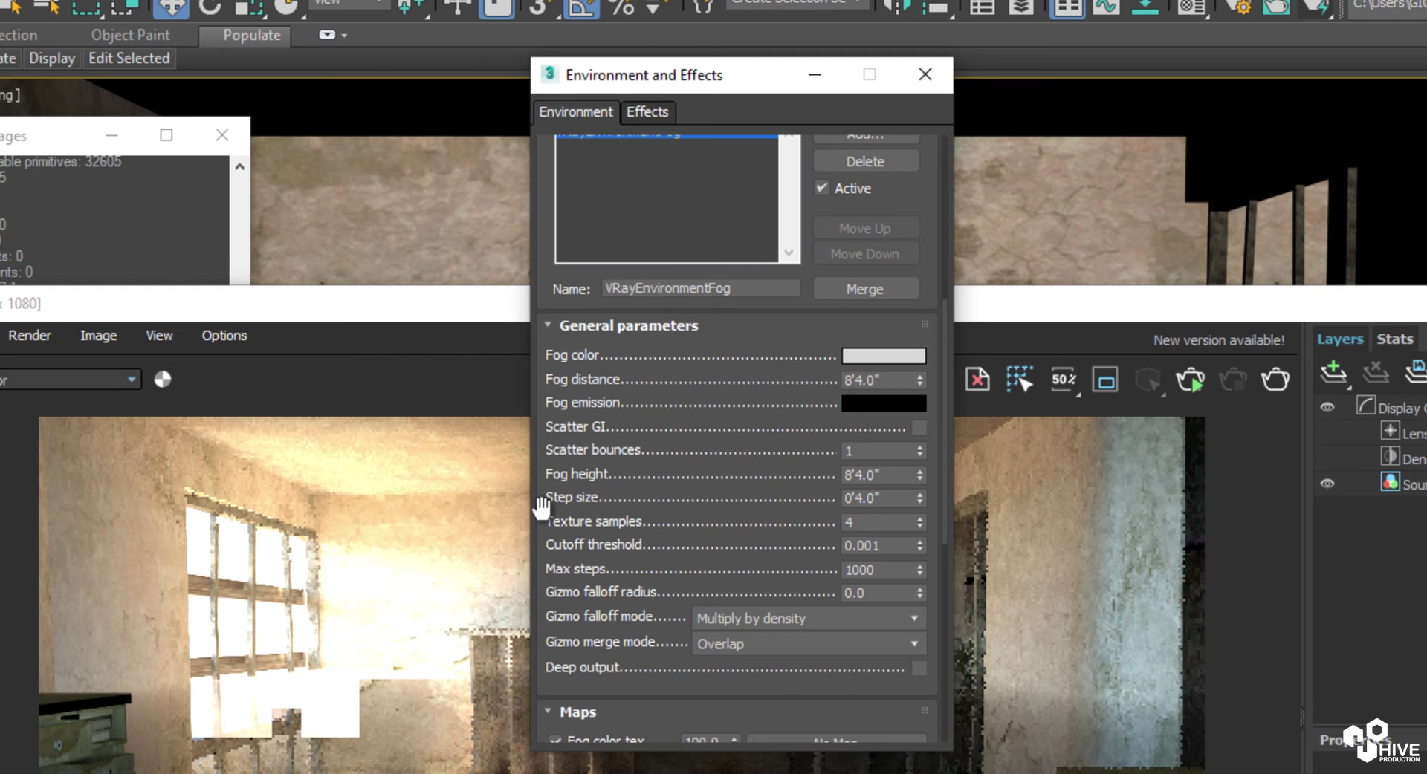
pyautogui.moveTo(539, 463)
pyautogui.mouseDown()
pyautogui.moveTo(933, 487)
pyautogui.moveTo(836, 467)
pyautogui.mouseUp()
pyautogui.write("16'")
pyautogui.press('Return')
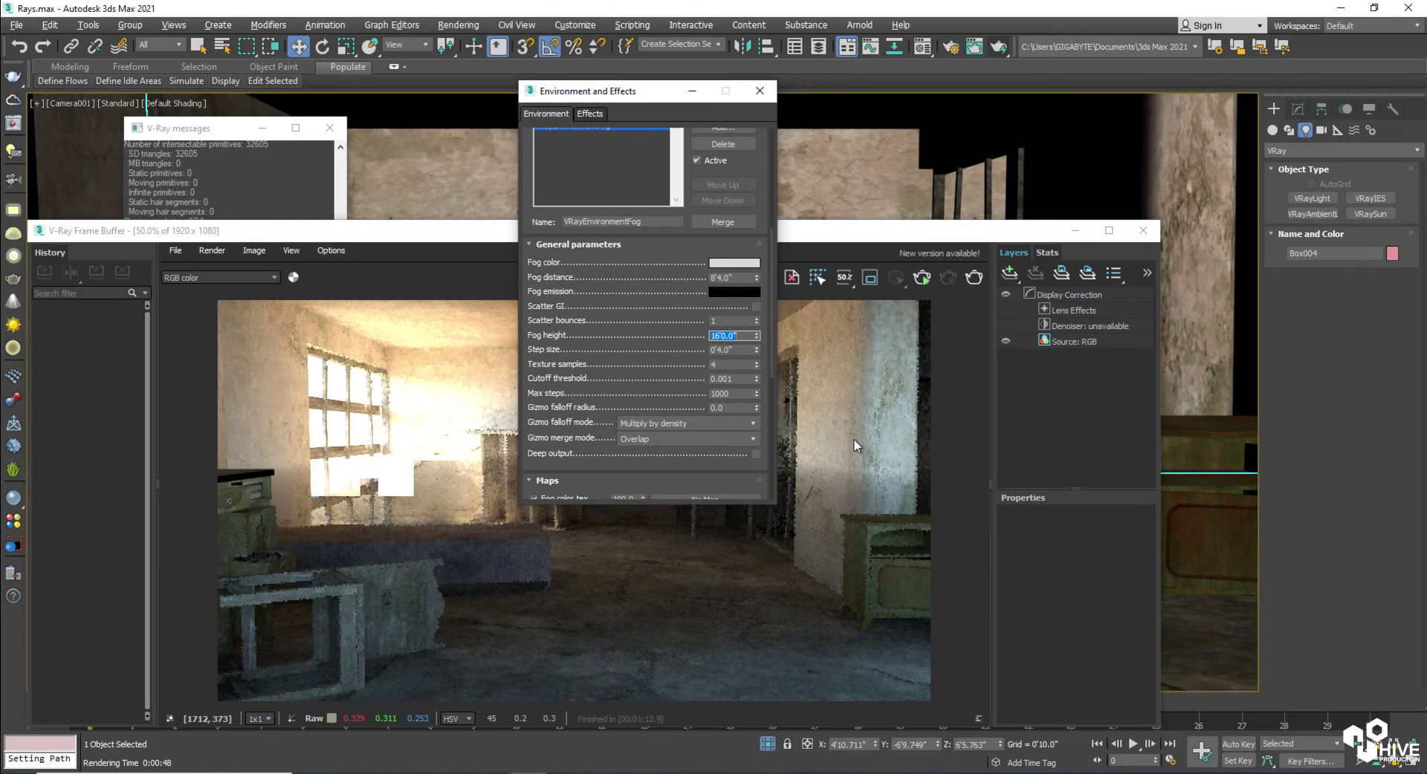
# Step: Render the camera view again with the buckets following the mouse, and maximize the frame buffer
pyautogui.click(853, 439)
pyautogui.click(974, 278)
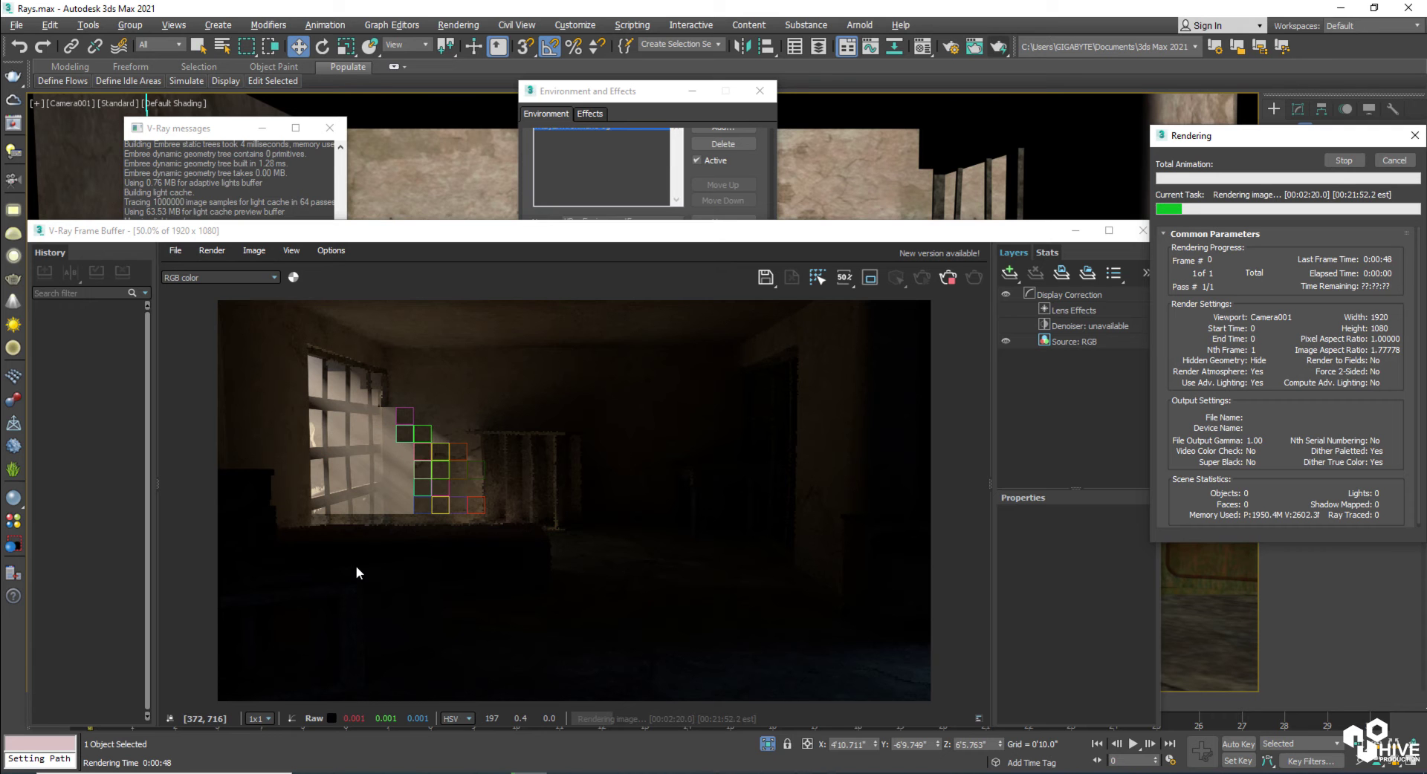
pyautogui.click(817, 280)
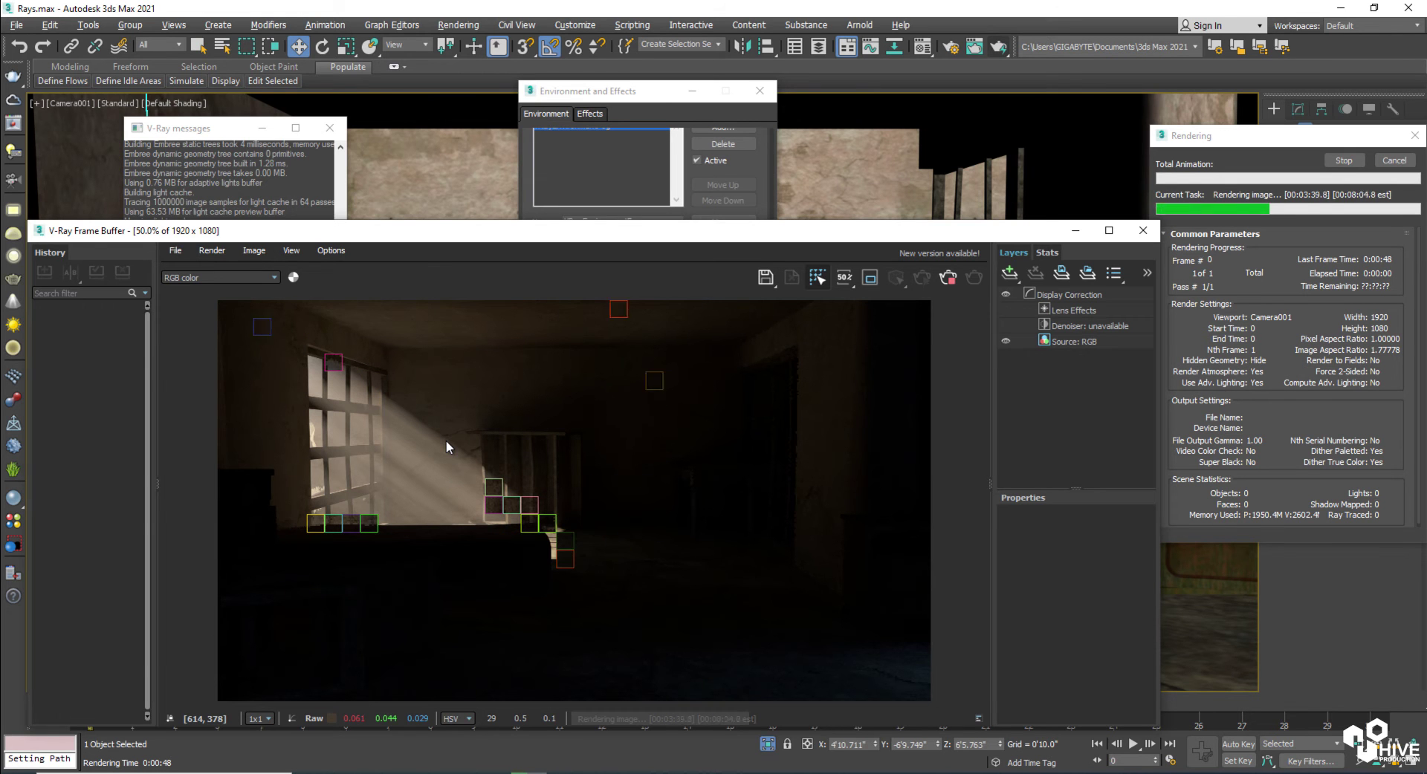
pyautogui.click(1109, 231)
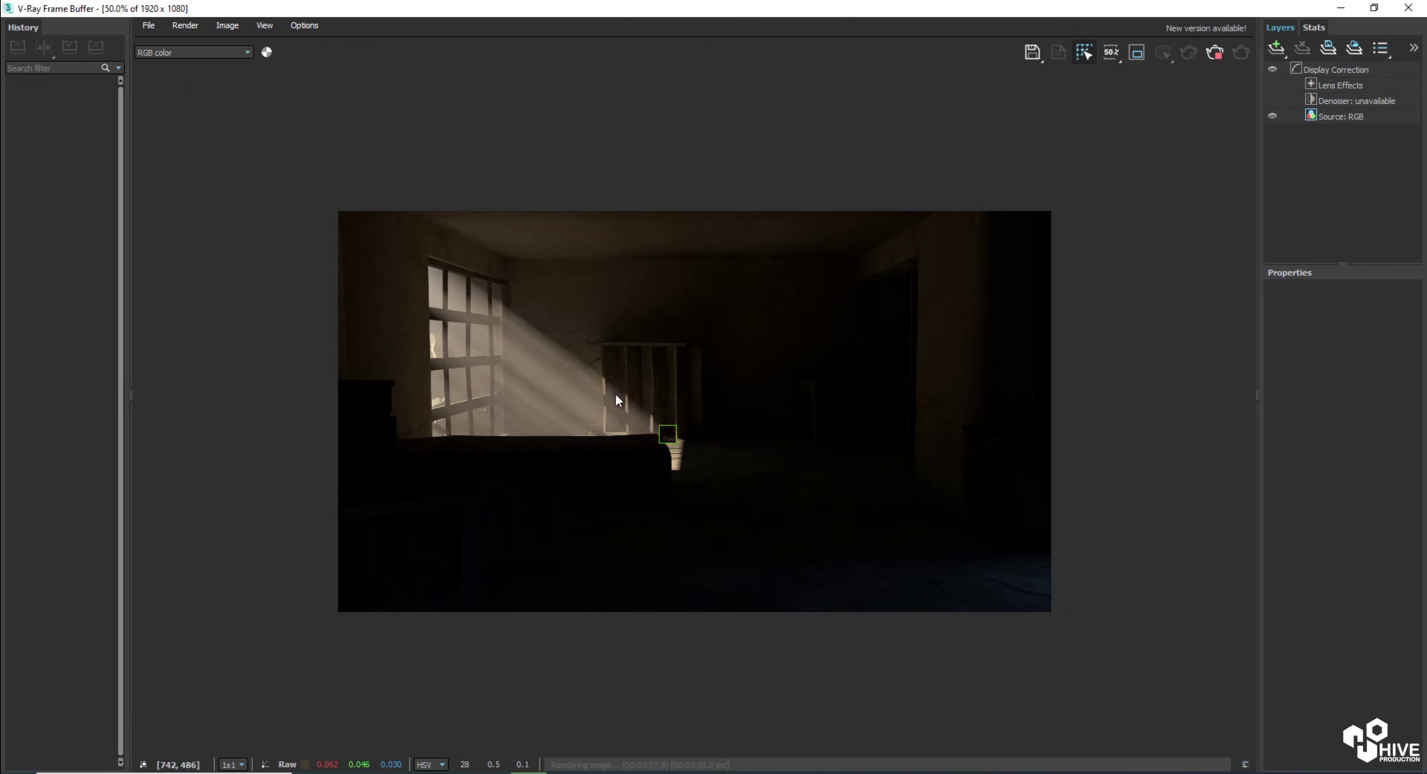
# Step: Examine the light rays at the barred window and the dark areas across the rest of the rendered room
pyautogui.scroll(2, 692, 490)
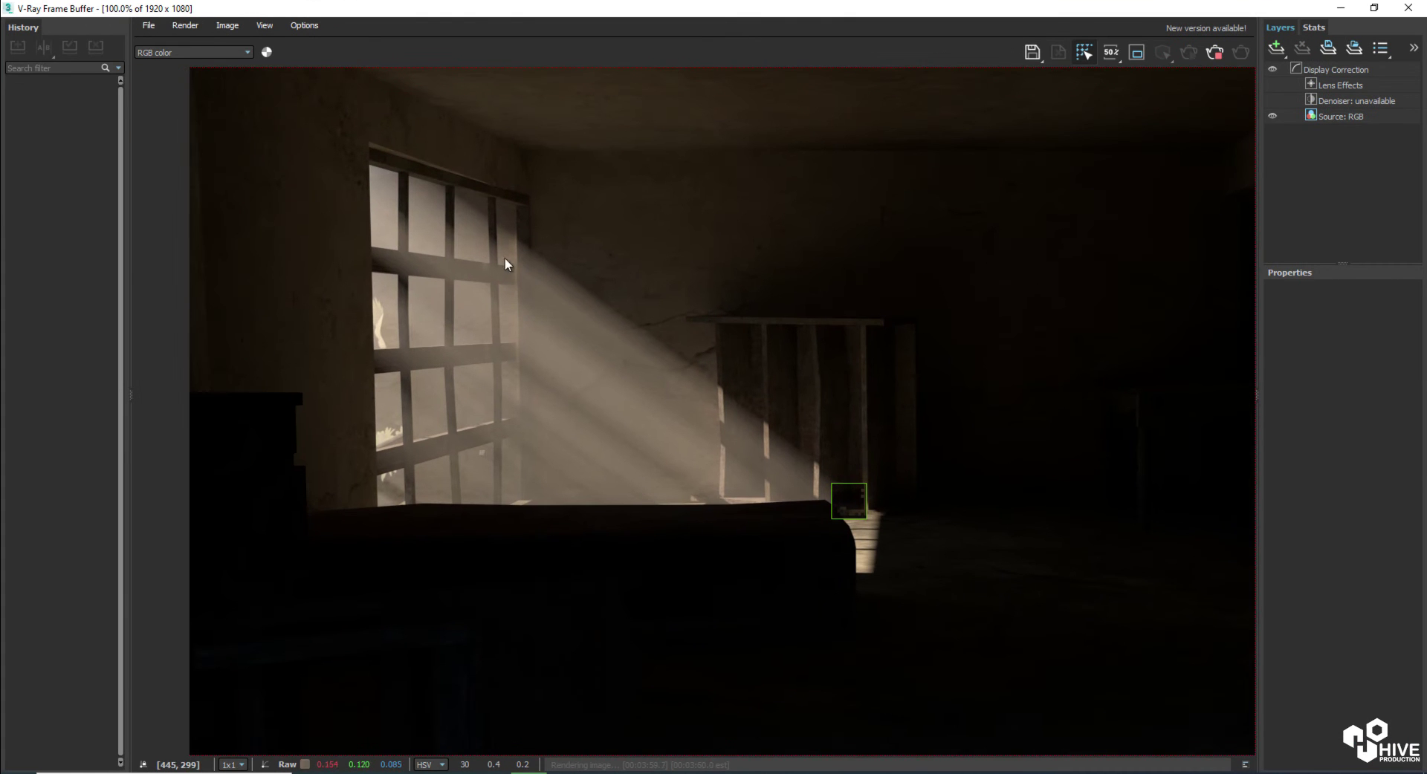
pyautogui.moveTo(957, 480); pyautogui.dragTo(469, 539, button='middle')
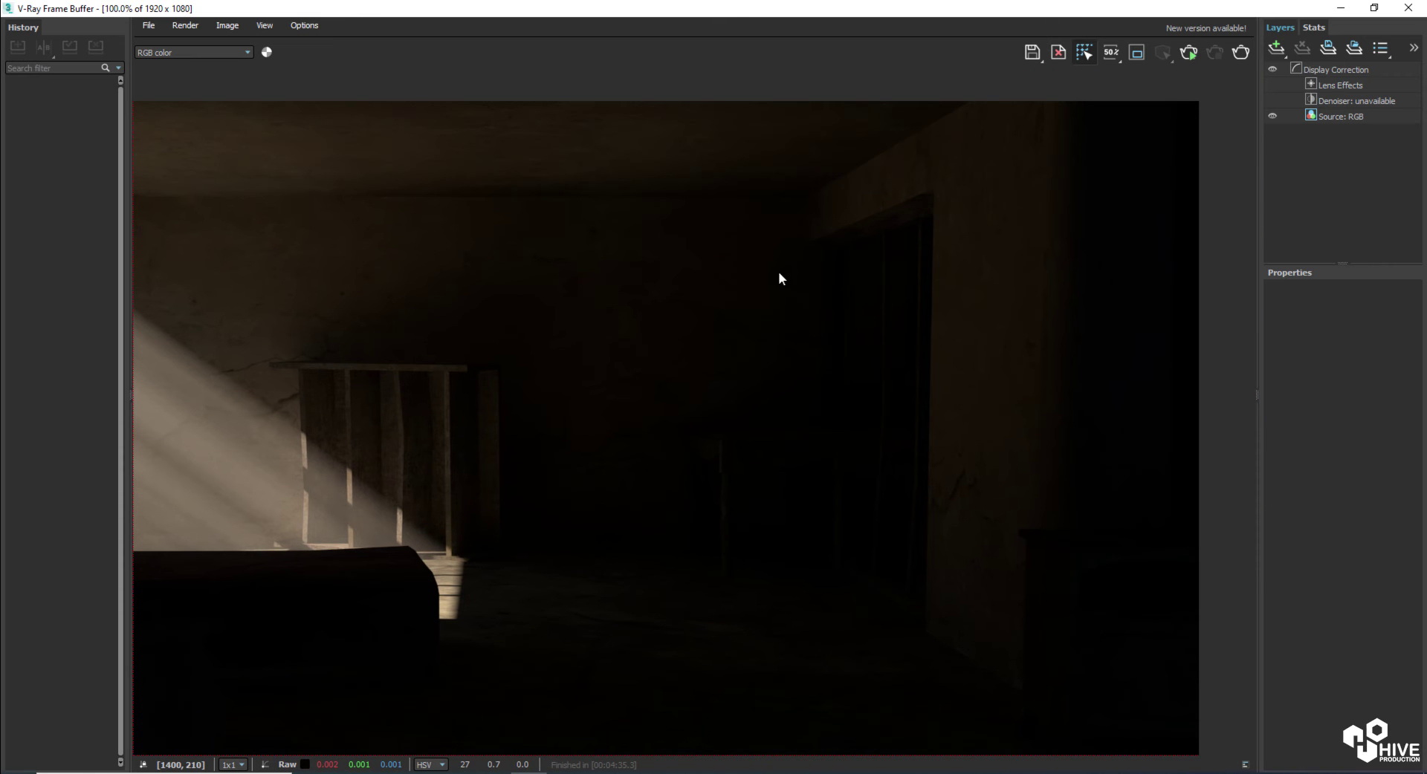
pyautogui.moveTo(795, 535); pyautogui.dragTo(595, 319, button='middle')
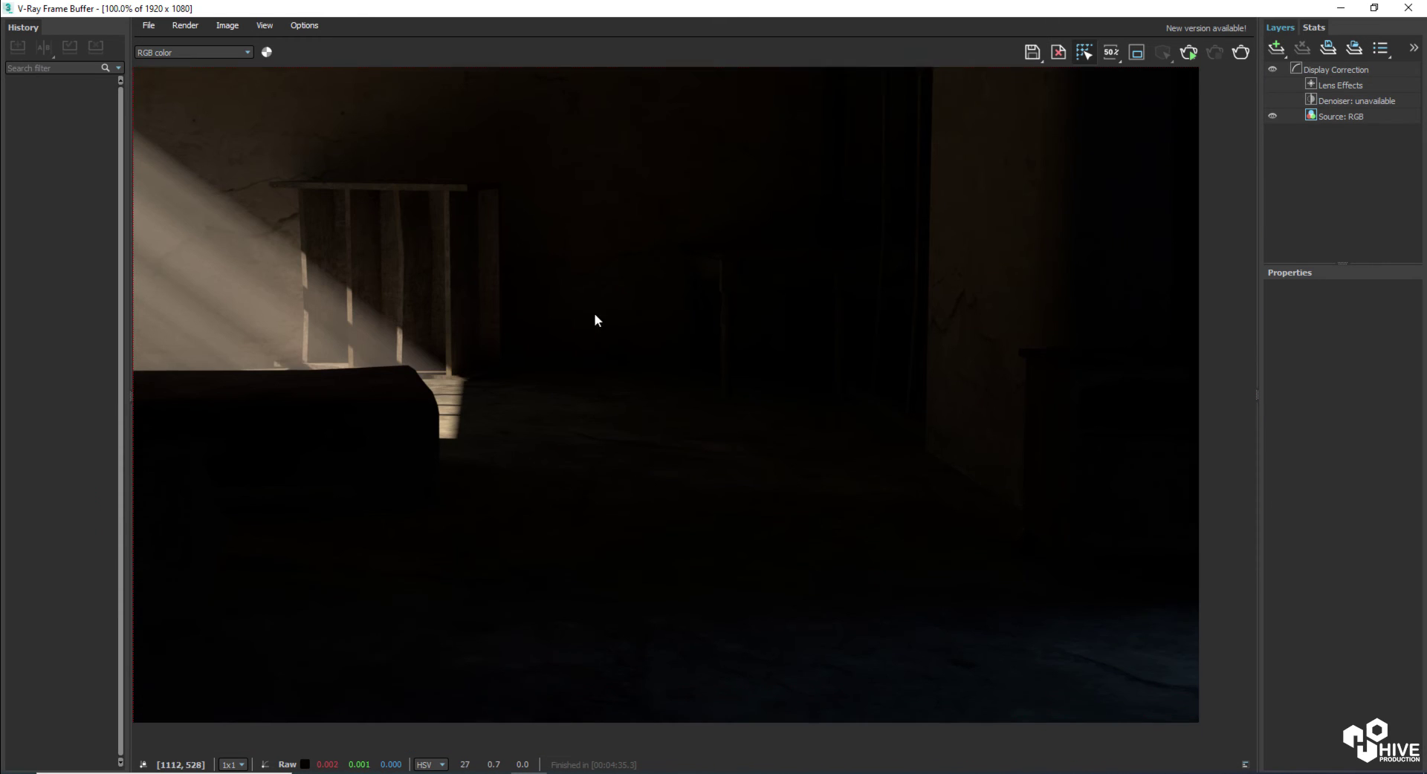
pyautogui.moveTo(587, 230); pyautogui.dragTo(878, 356, button='middle')
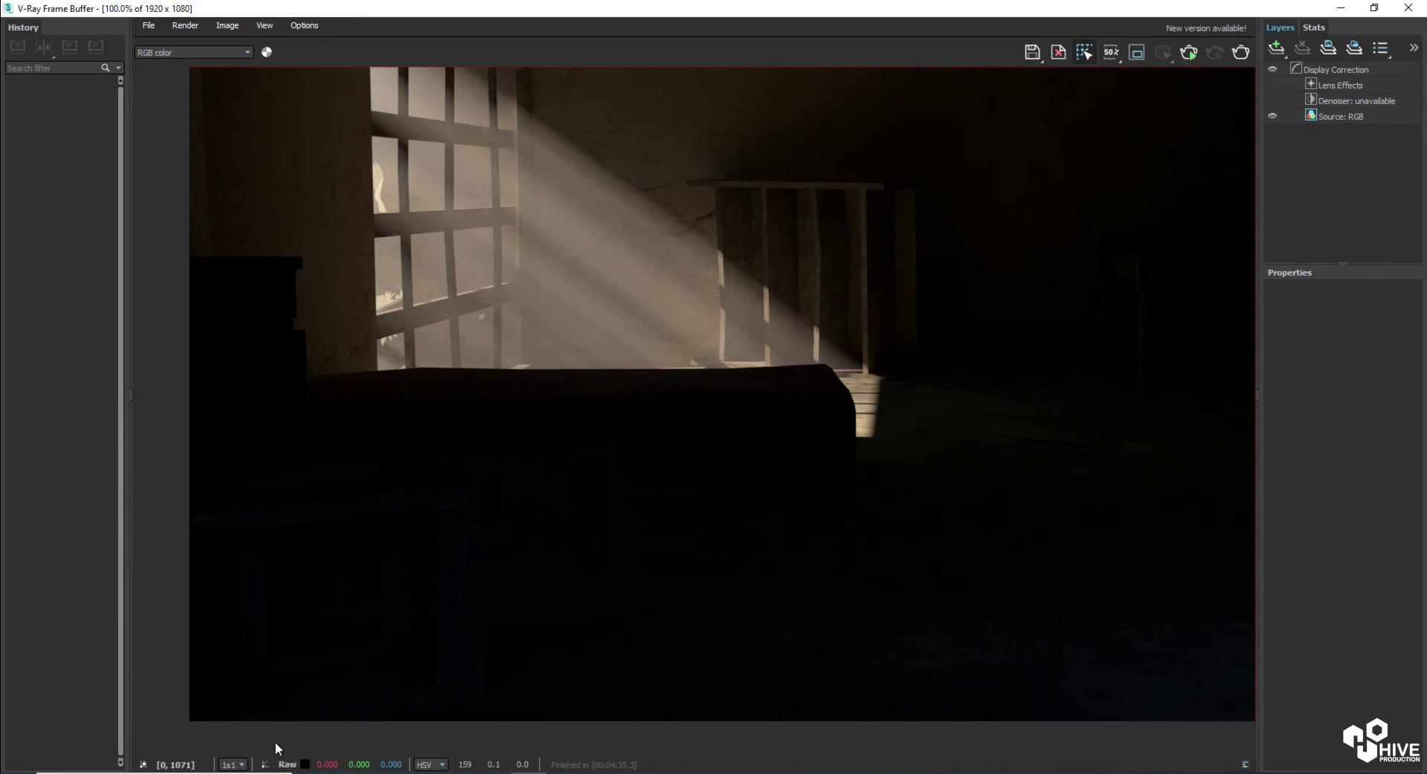
pyautogui.scroll(-1, 538, 551)
pyautogui.scroll(1, 730, 489)
pyautogui.scroll(-1, 605, 489)
# Step: Clear away the frame buffer, Environment settings and V-Ray messages, and return to the four-viewport layout
pyautogui.click(1341, 8)
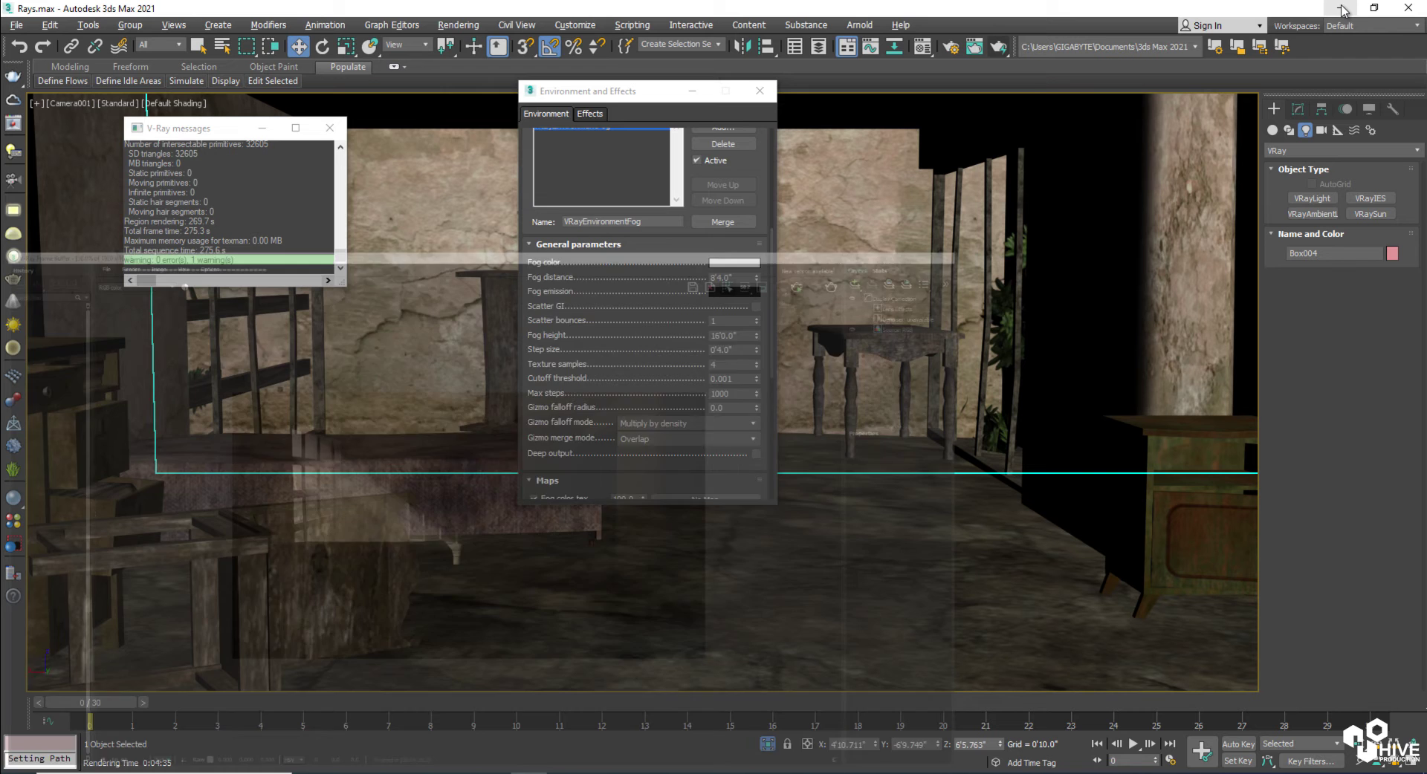
pyautogui.click(767, 90)
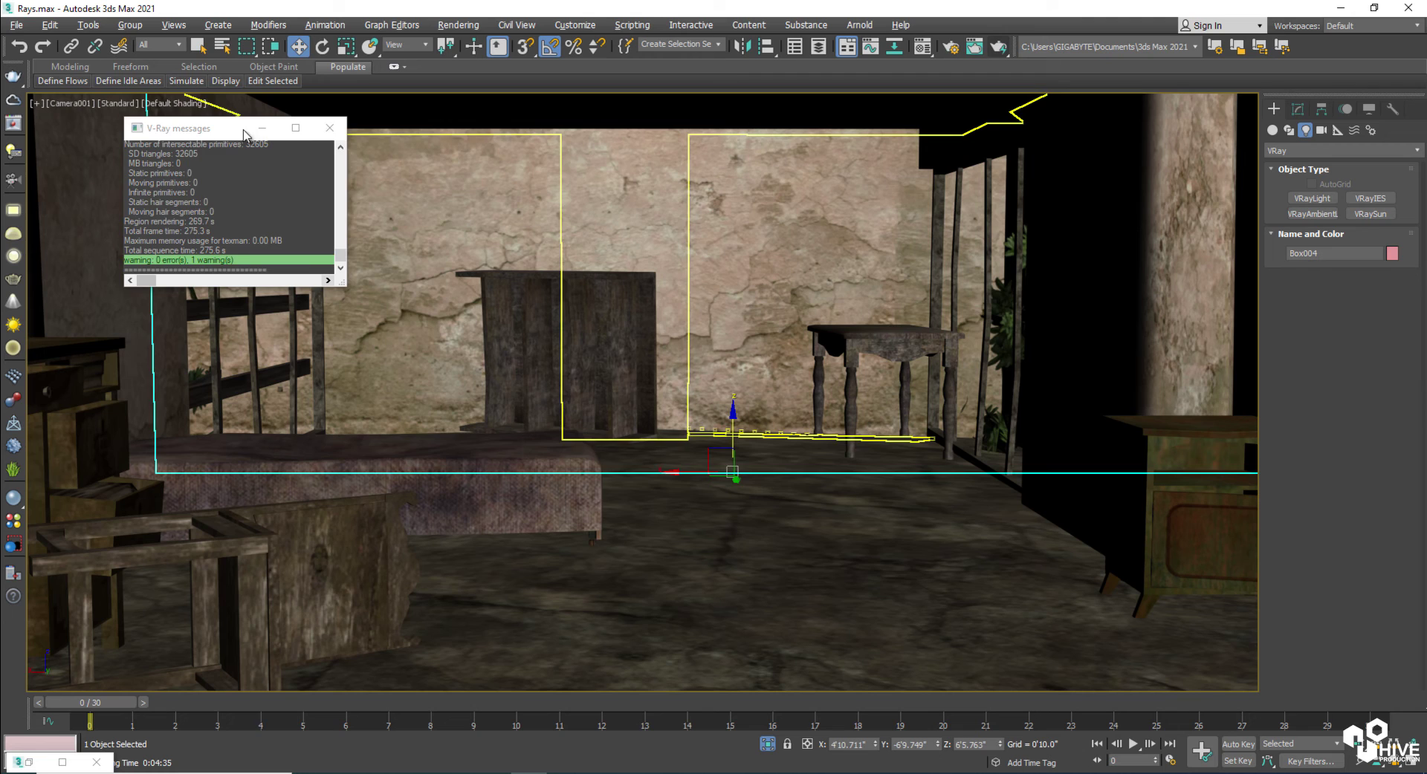
pyautogui.click(329, 128)
pyautogui.click(1407, 767)
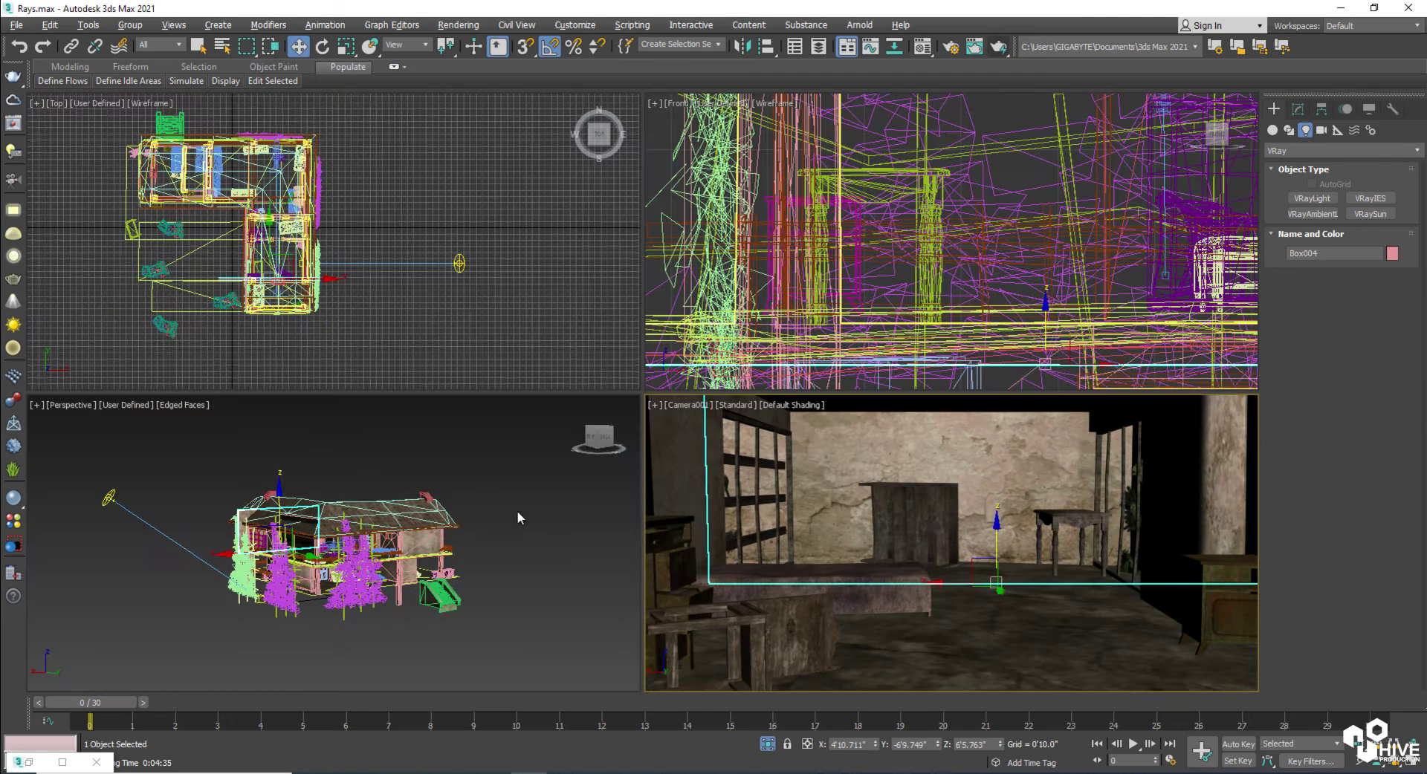
# Step: In the Front view, lower the VRaySun by about 4'6" and move it about 2'9" farther from the house
pyautogui.click(458, 264)
pyautogui.scroll(-5, 1006, 262)
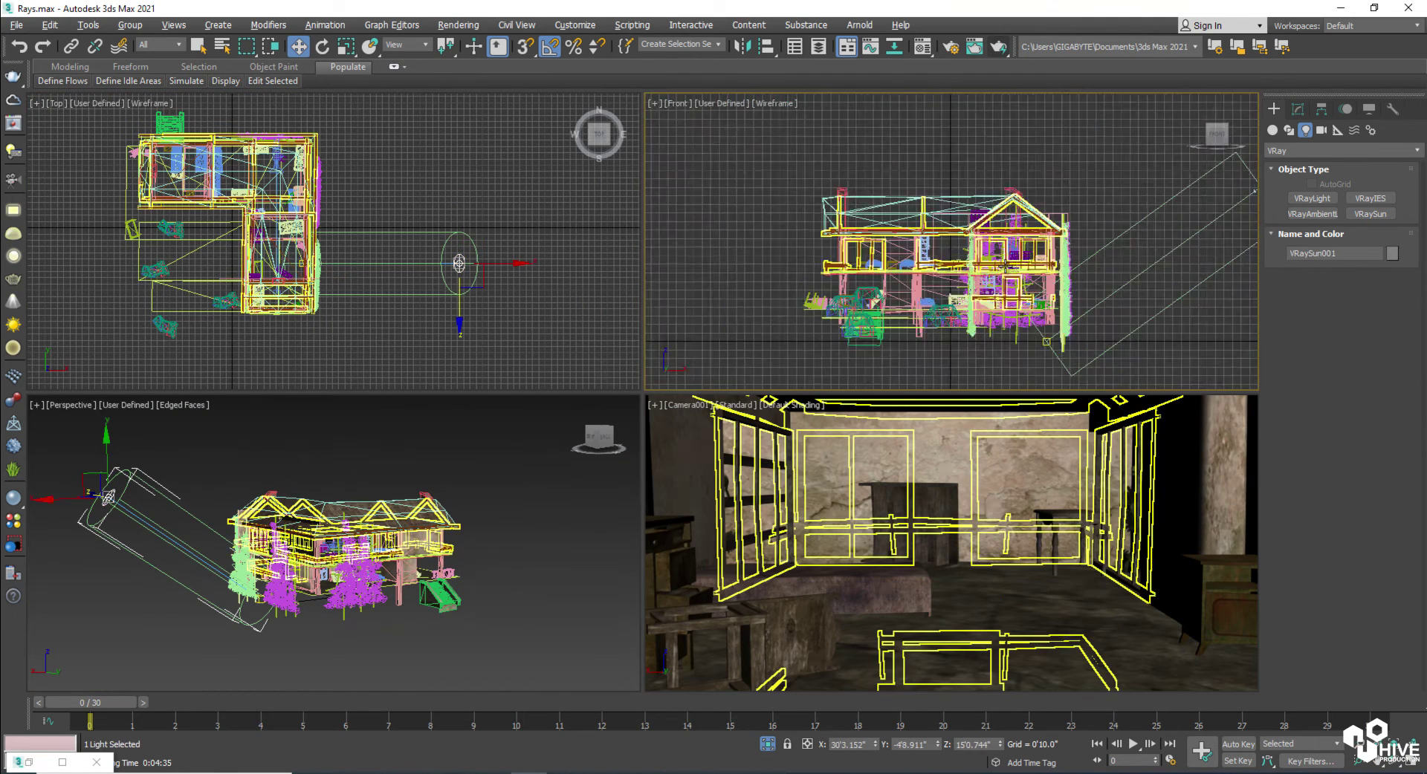
pyautogui.moveTo(1005, 262); pyautogui.dragTo(734, 262, button='middle')
pyautogui.moveTo(934, 187); pyautogui.dragTo(954, 220)
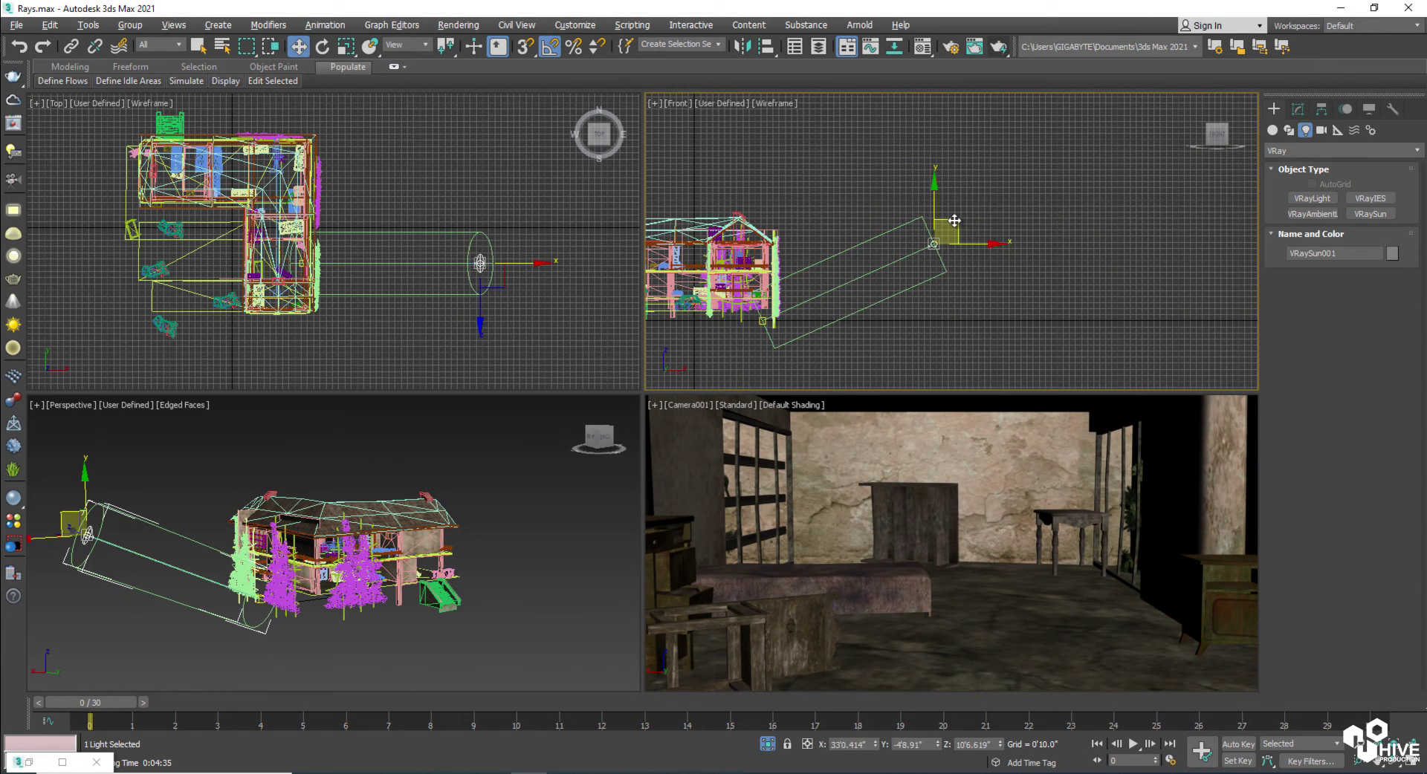
pyautogui.click(1011, 313)
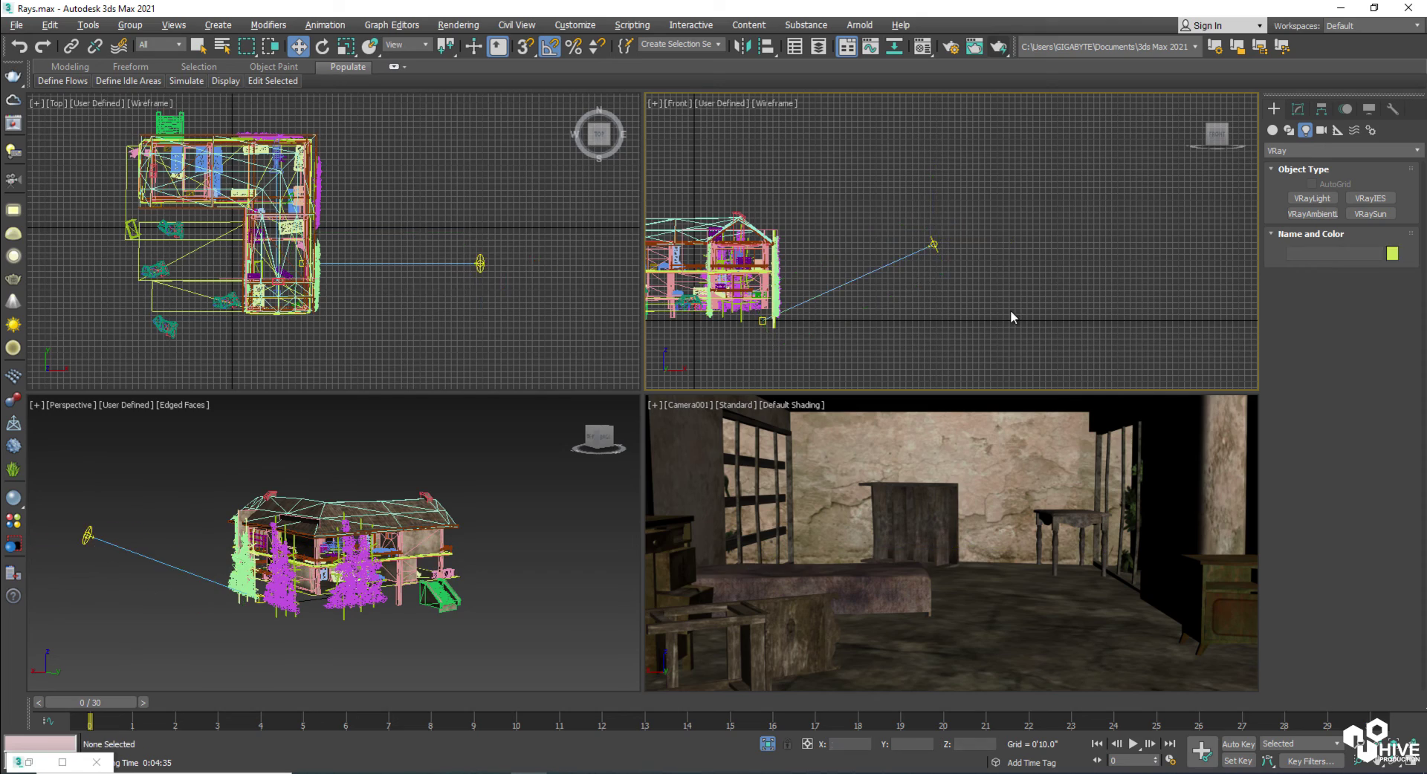
pyautogui.moveTo(758, 279); pyautogui.dragTo(949, 276, button='middle')
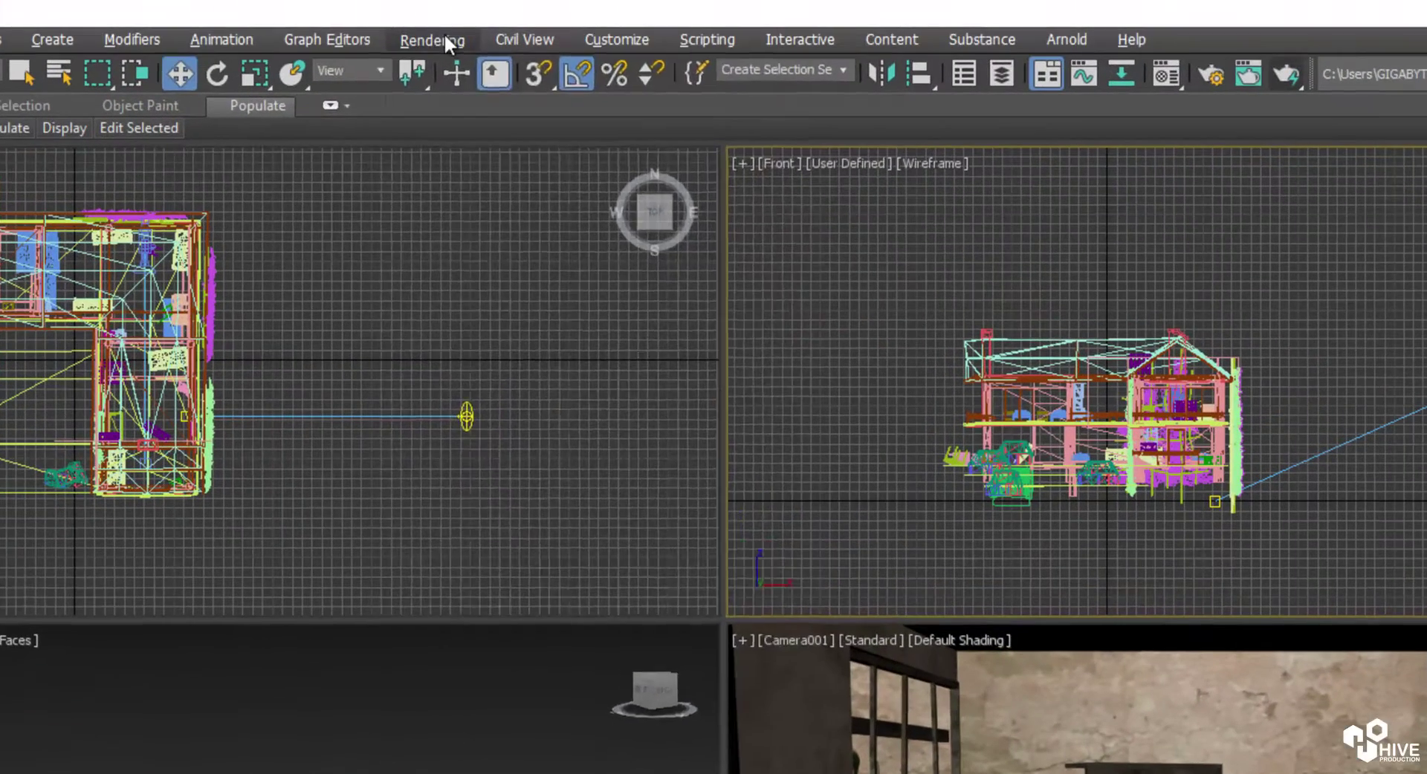
# Step: Set the VRayEnvironmentFog's fog distance to 12'0.0" and close the Environment and Effects settings
pyautogui.click(445, 37)
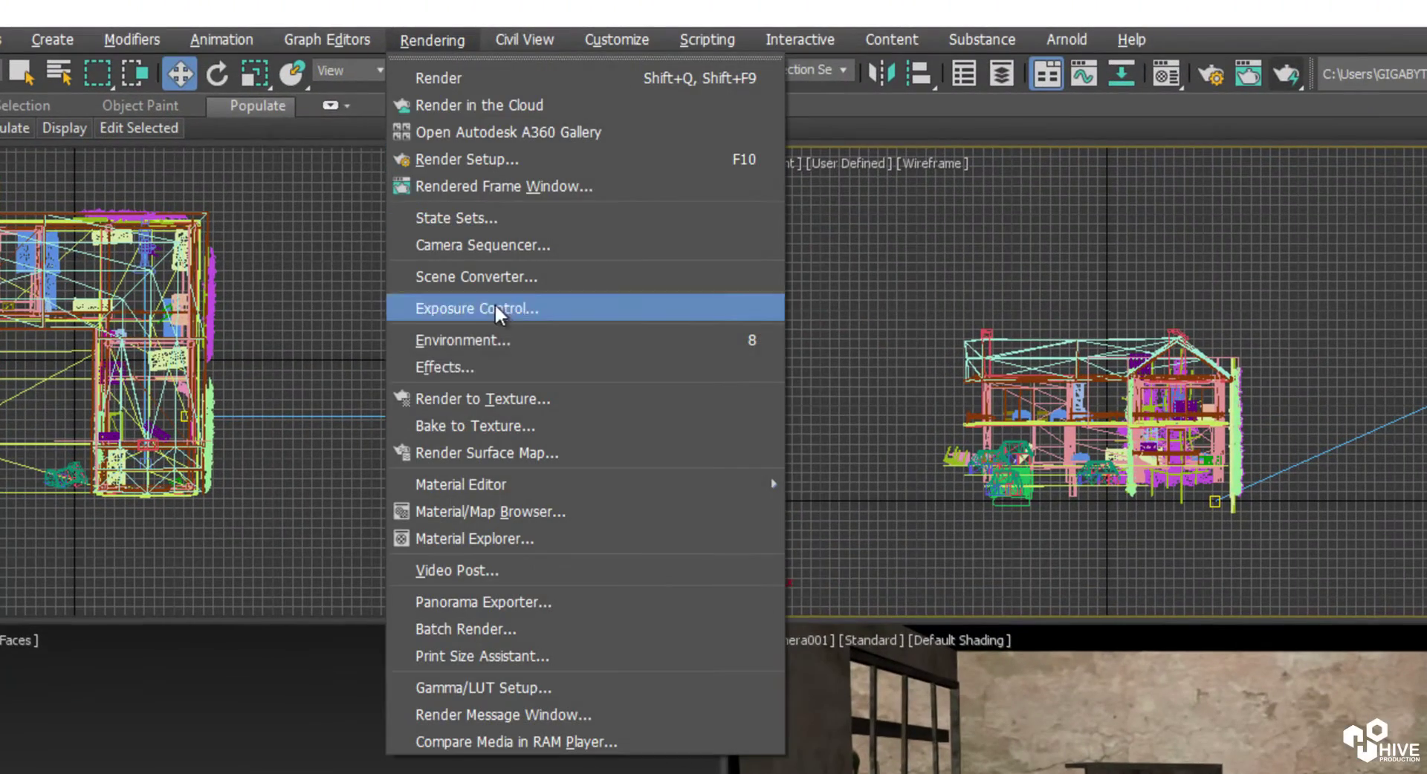
pyautogui.click(462, 334)
pyautogui.click(619, 623)
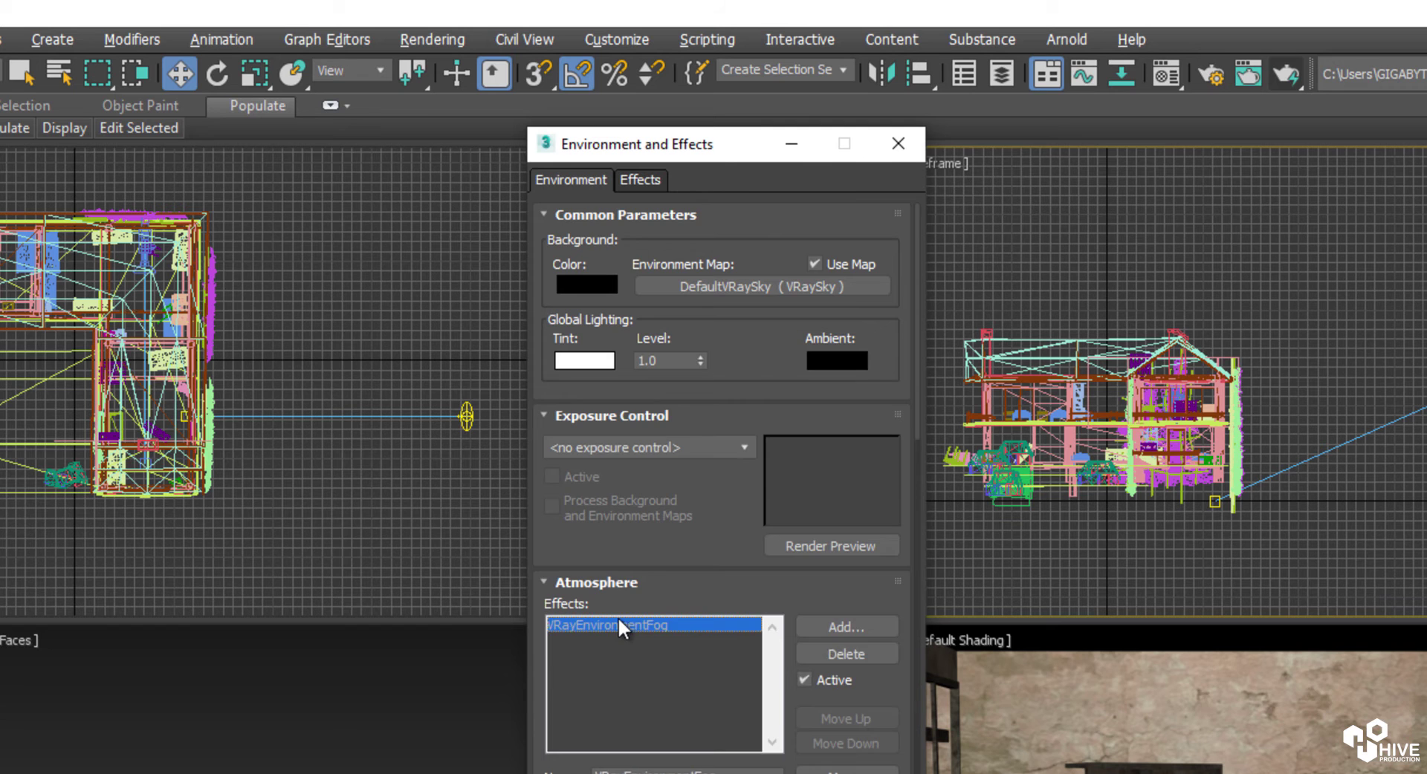
pyautogui.moveTo(764, 589); pyautogui.dragTo(720, 197)
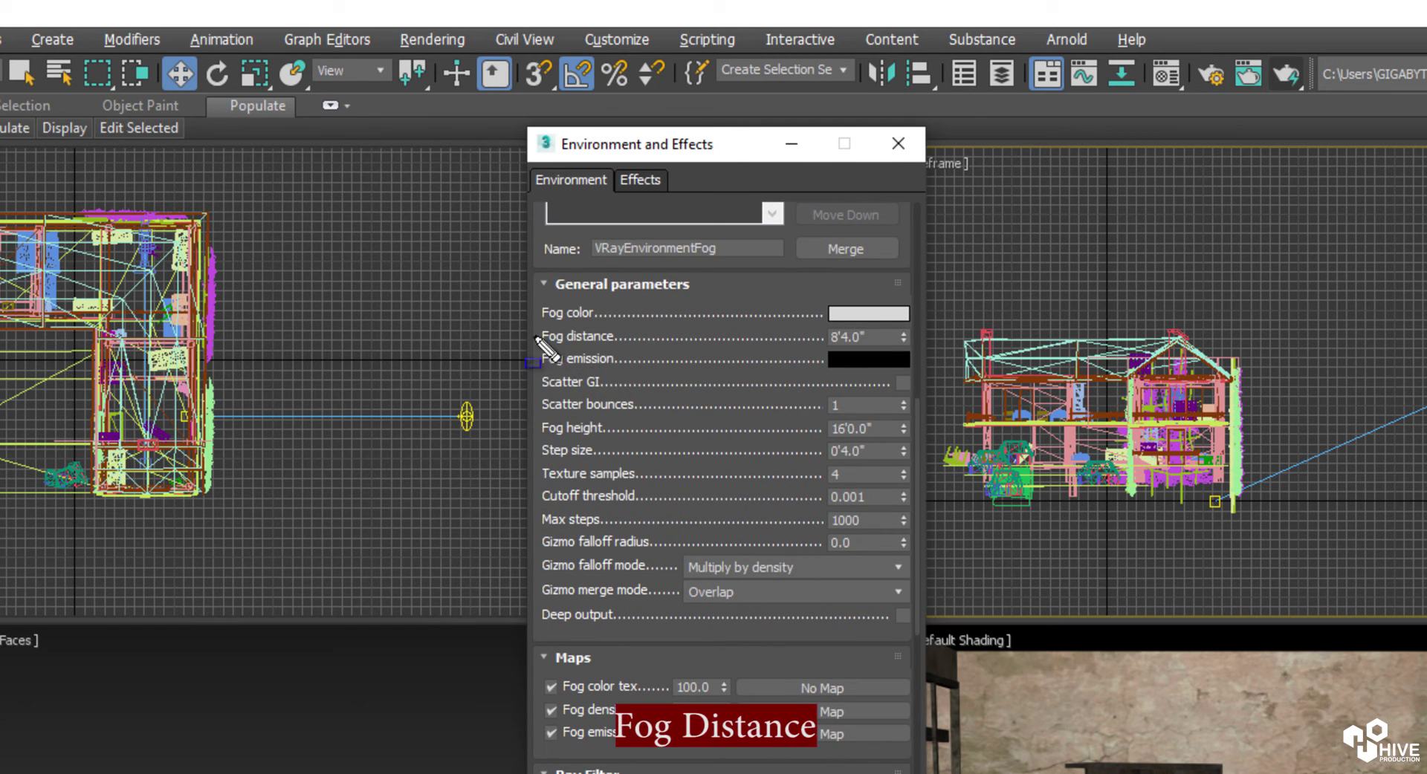
pyautogui.moveTo(532, 322)
pyautogui.mouseDown()
pyautogui.moveTo(685, 350)
pyautogui.moveTo(913, 348)
pyautogui.mouseUp()
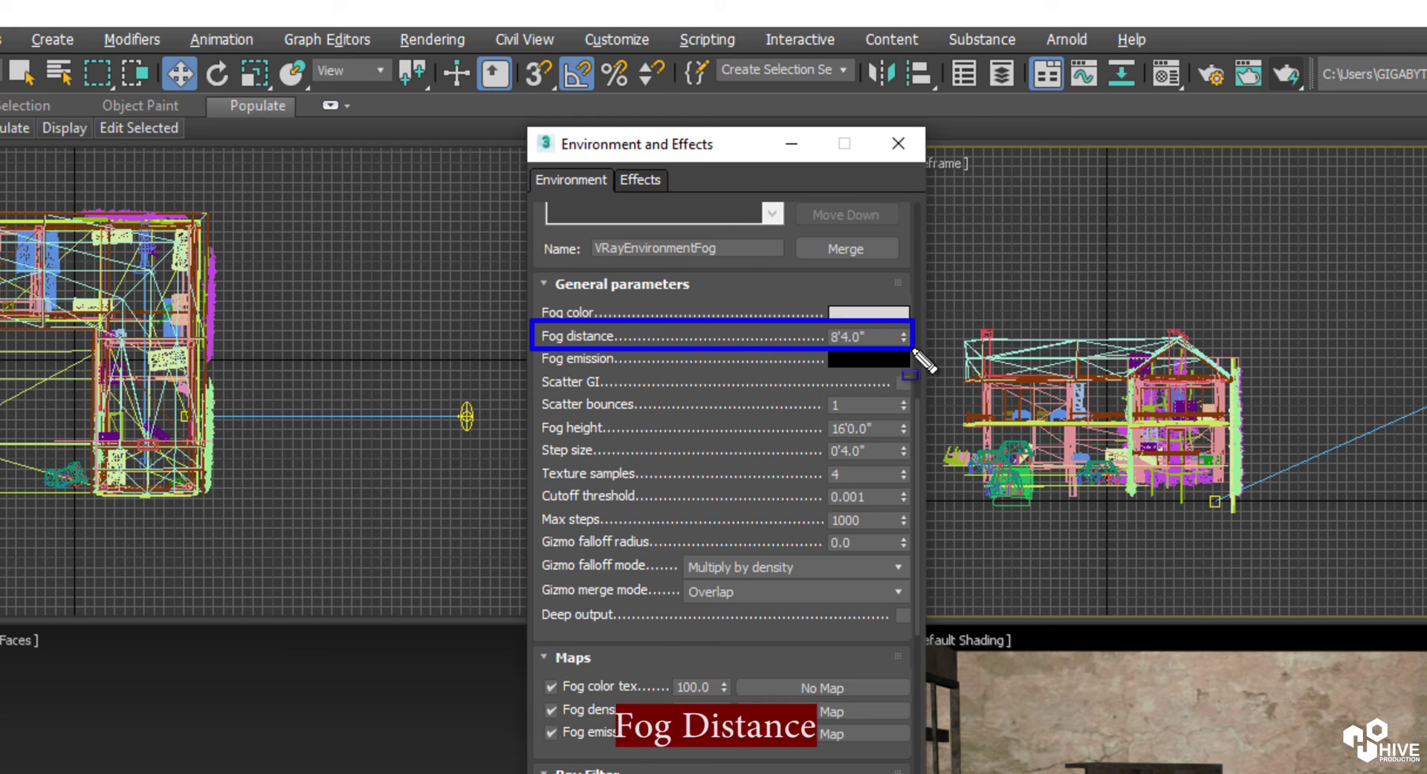
pyautogui.press('Escape')
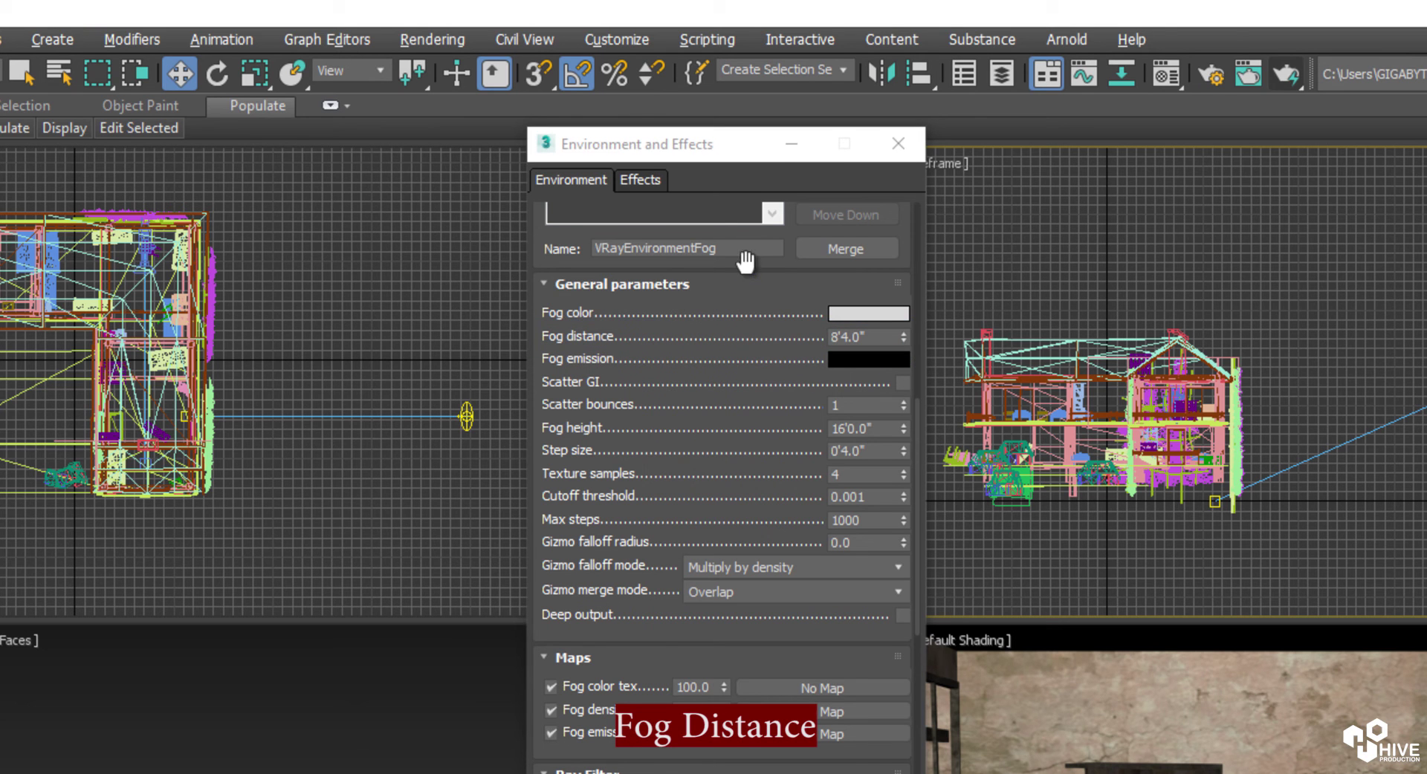
pyautogui.doubleClick(867, 337)
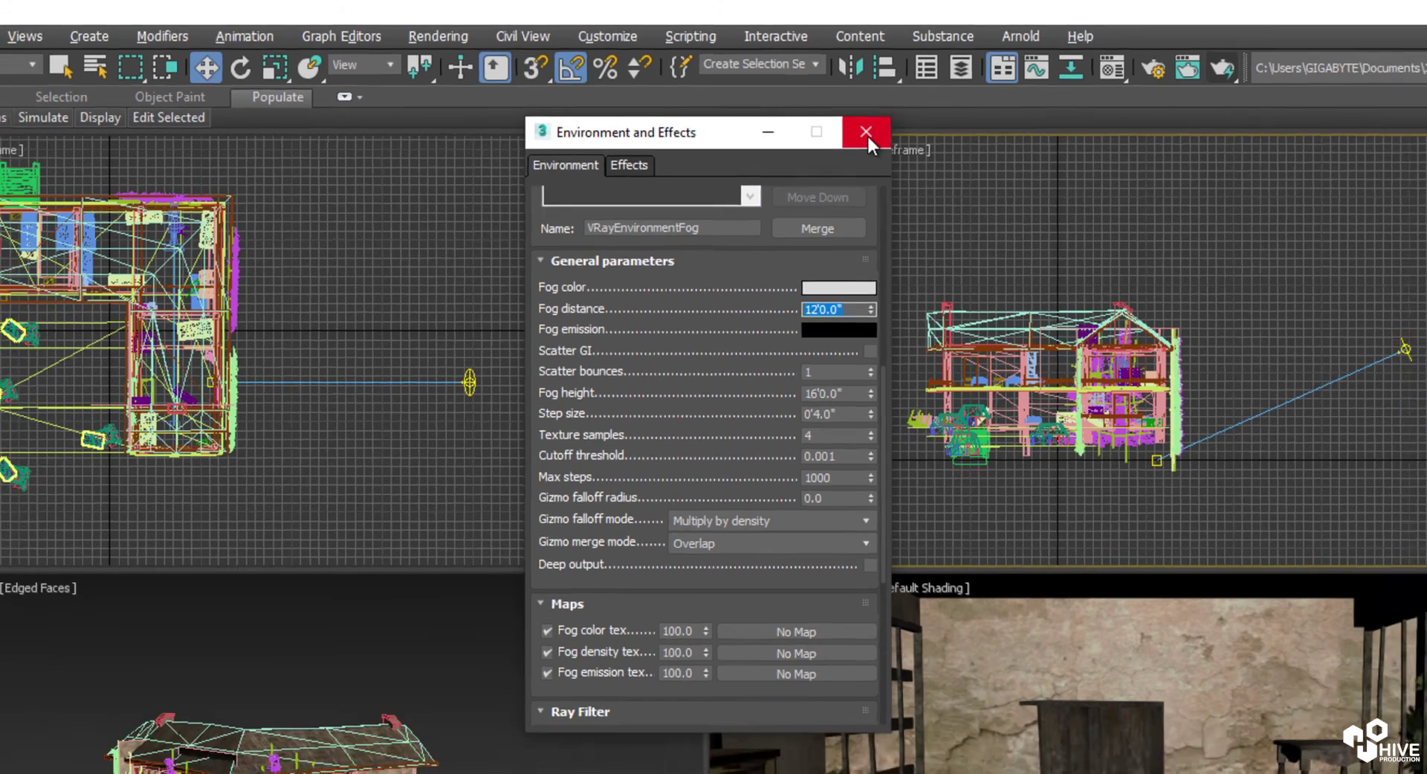
pyautogui.click(866, 133)
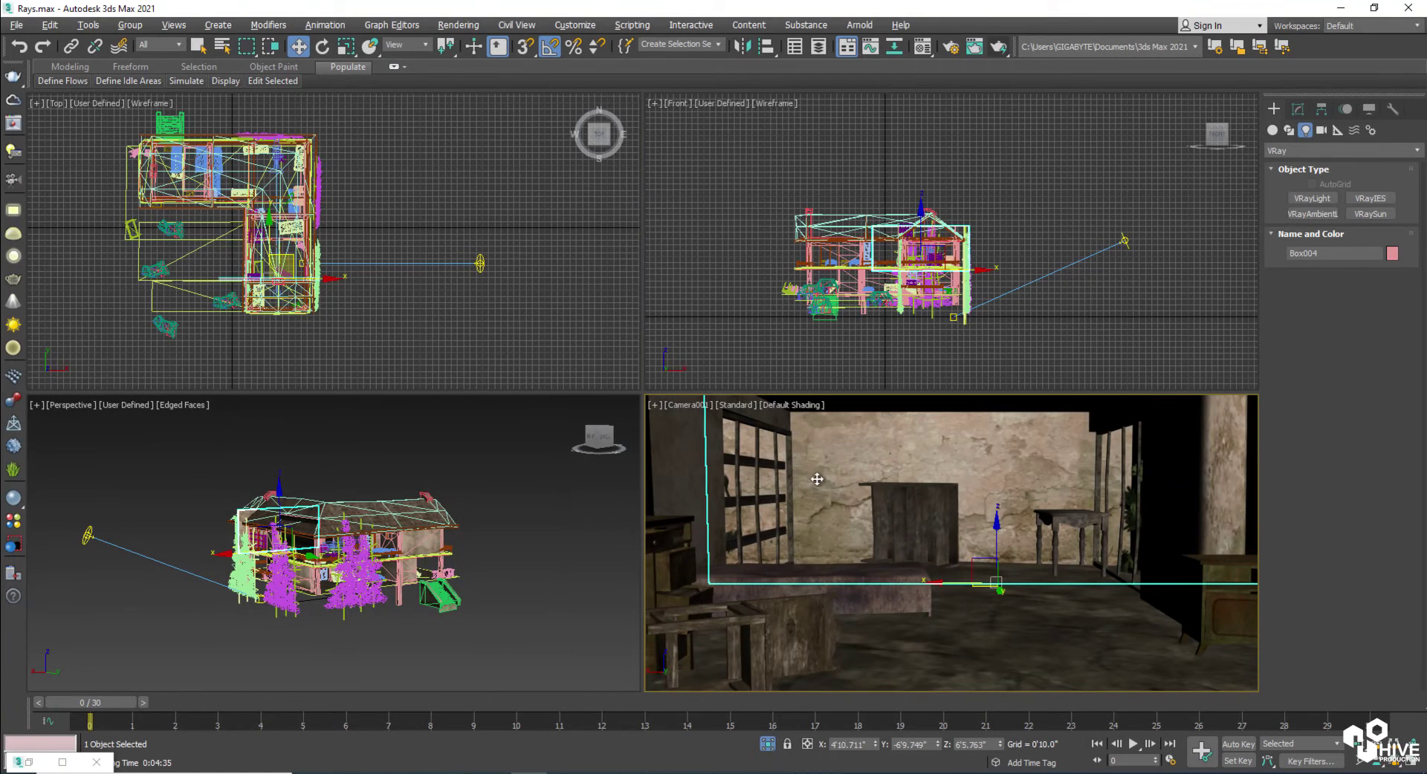
# Step: Render the Camera001 view with the adjusted sun and fog, and inspect the light rays up close in the frame buffer
pyautogui.click(999, 46)
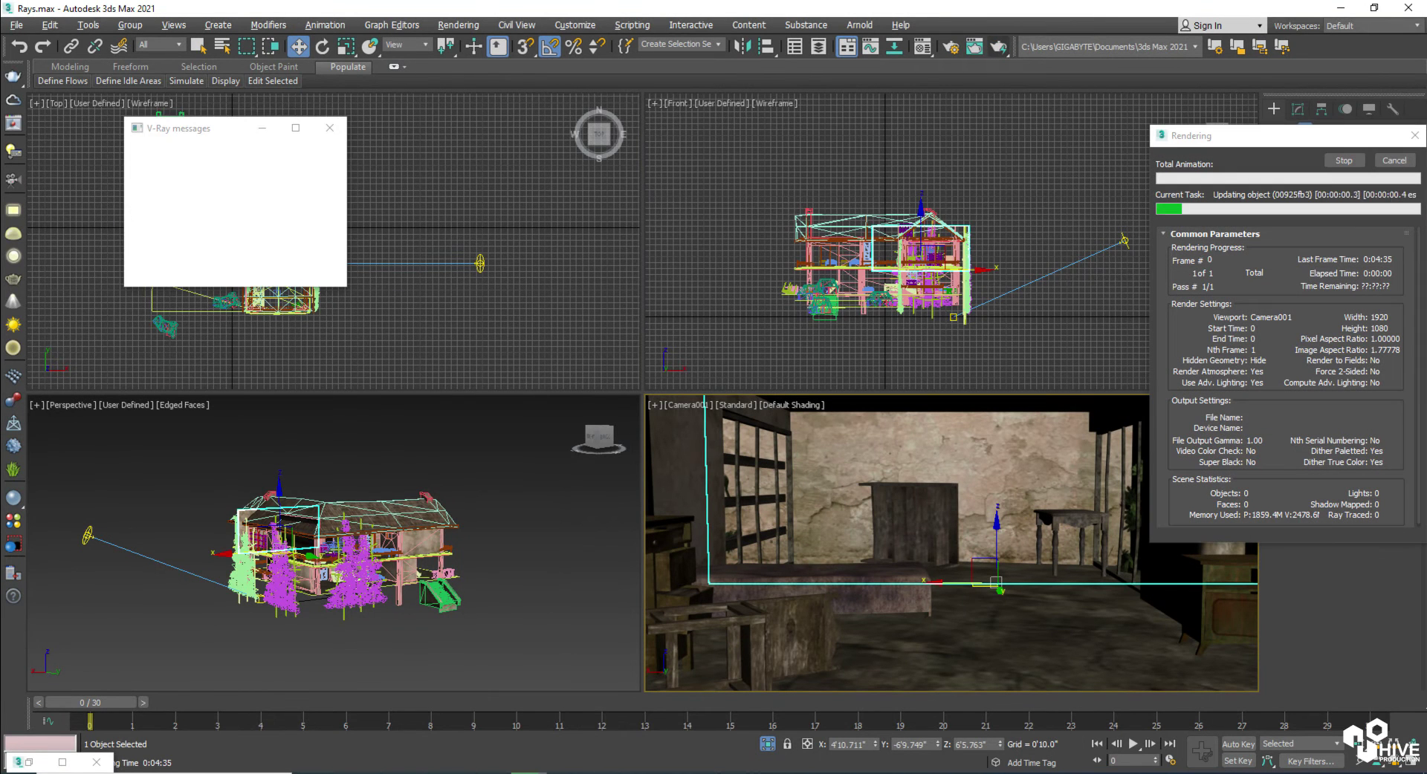
pyautogui.click(31, 766)
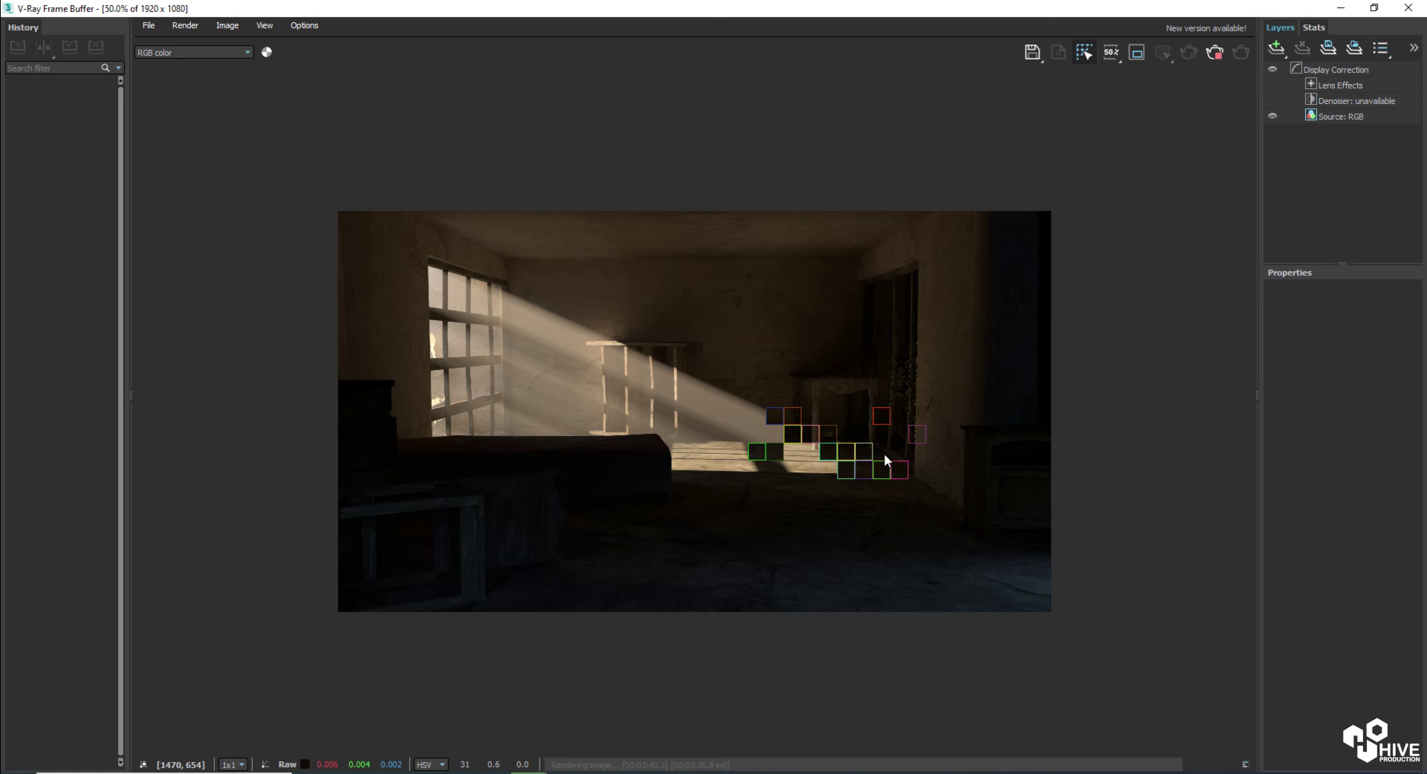
pyautogui.scroll(2, 884, 453)
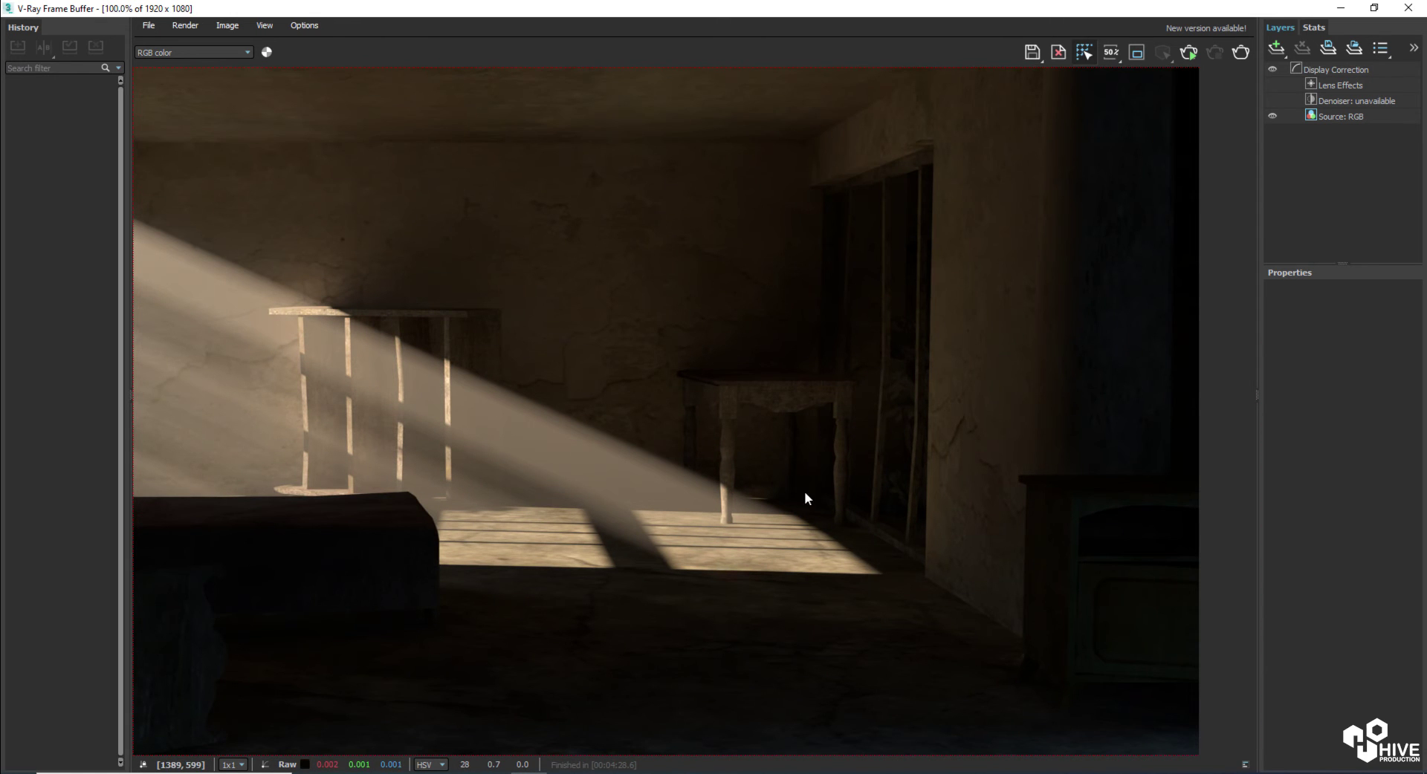
# Step: Examine the light rays, barred window and dark foreground across the full-size render, and put the frame buffer away
pyautogui.moveTo(804, 492); pyautogui.dragTo(822, 347, button='middle')
pyautogui.moveTo(691, 542); pyautogui.dragTo(944, 524, button='middle')
pyautogui.moveTo(554, 529); pyautogui.dragTo(773, 520, button='middle')
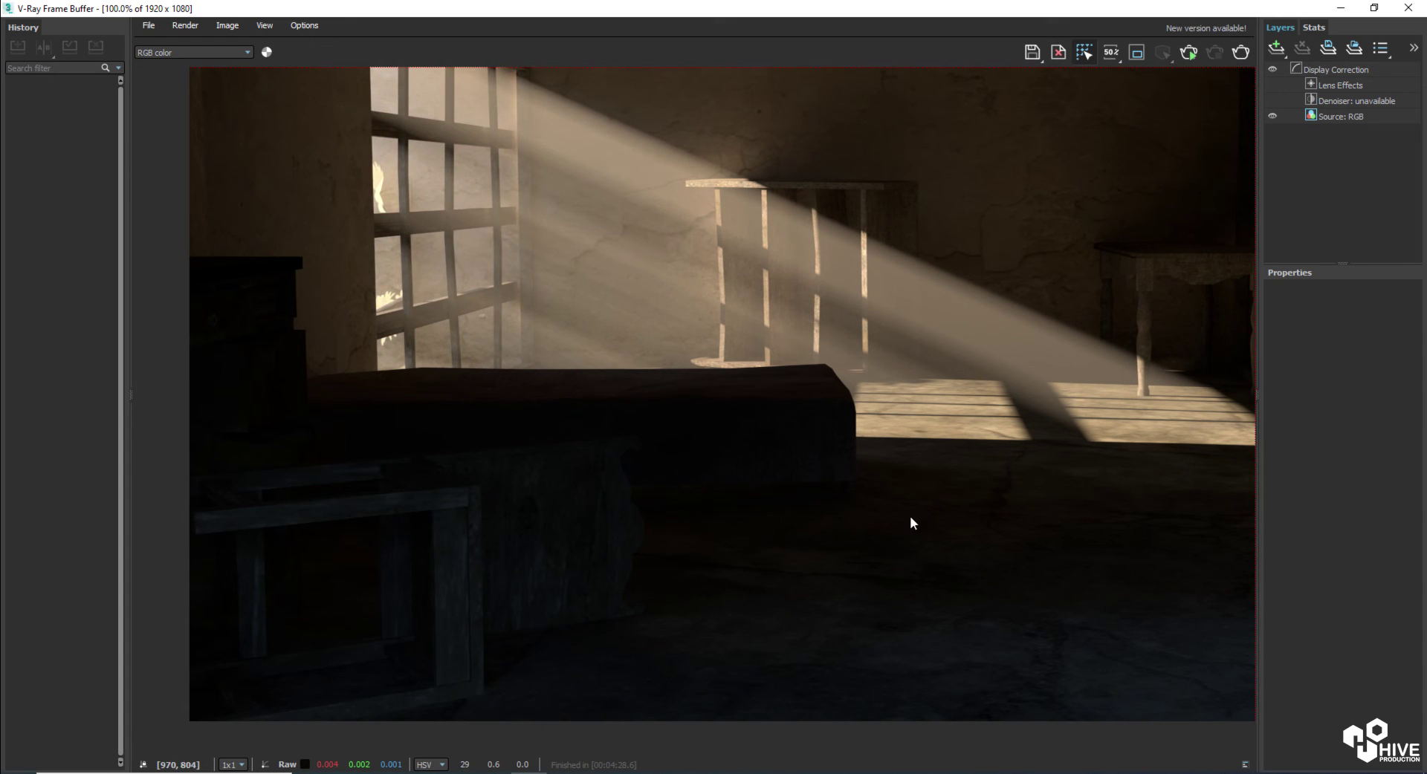
pyautogui.moveTo(1086, 568); pyautogui.dragTo(488, 567, button='middle')
pyautogui.moveTo(1016, 439); pyautogui.dragTo(996, 657, button='middle')
pyautogui.moveTo(648, 557); pyautogui.dragTo(763, 531, button='middle')
pyautogui.click(1342, 8)
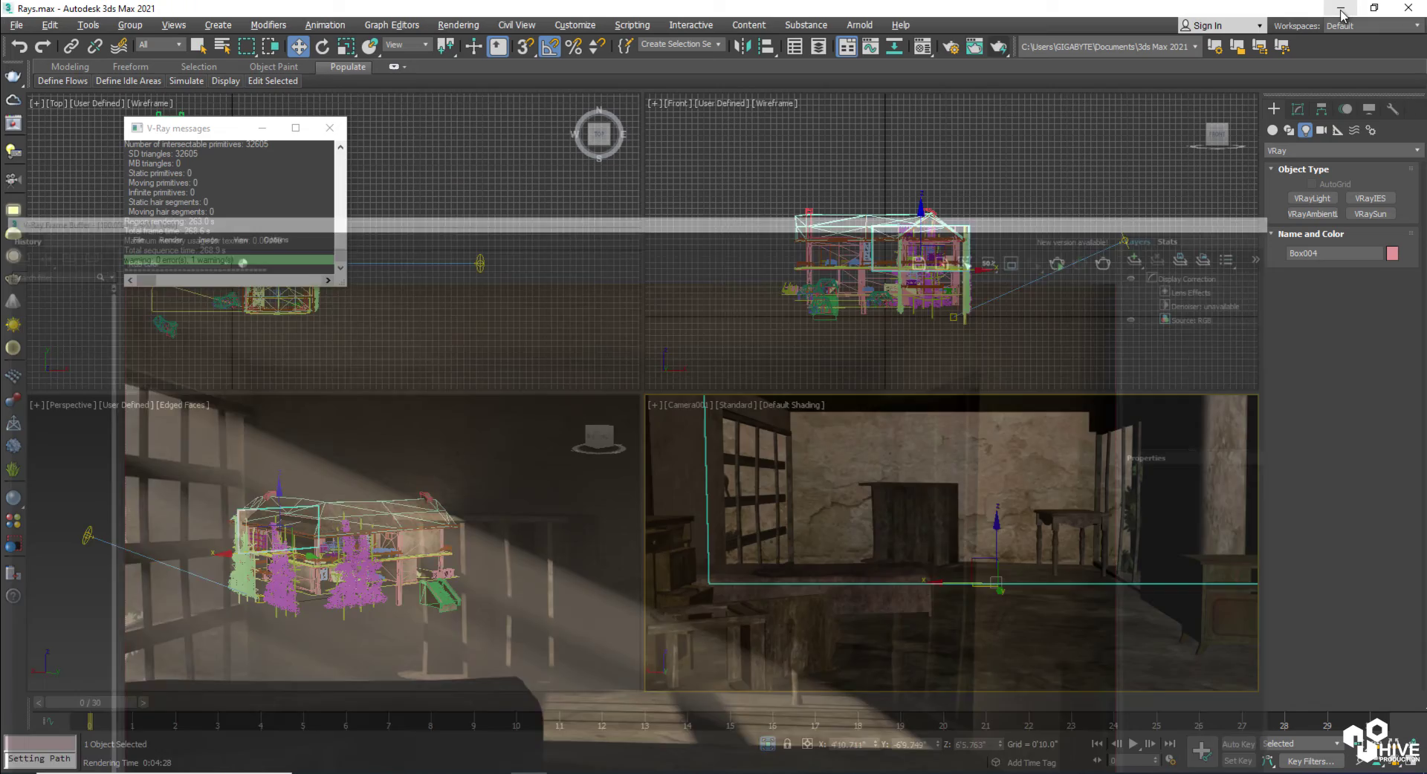
# Step: Select the VRaySun in the Front view and lower its intensity multiplier to a value below 1.0
pyautogui.click(1124, 240)
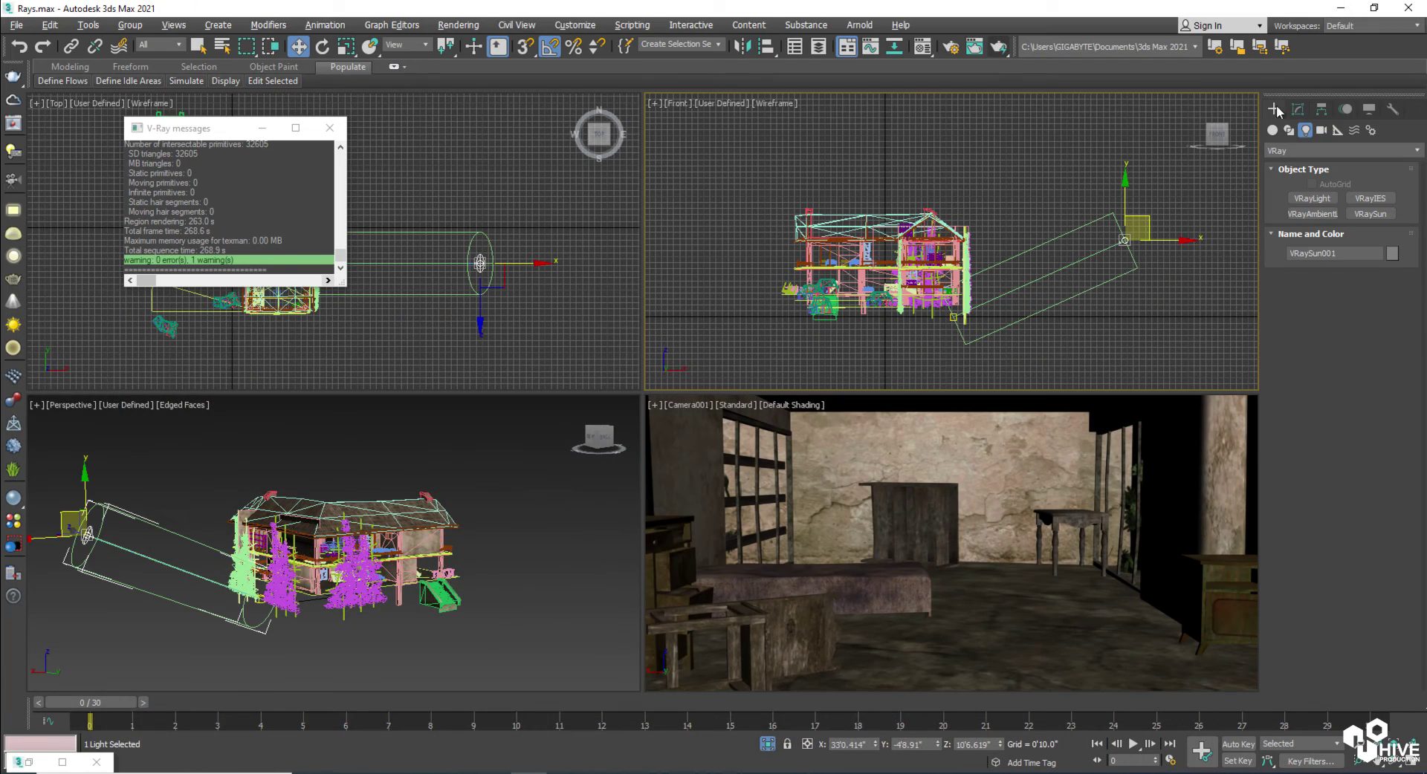
pyautogui.click(1298, 110)
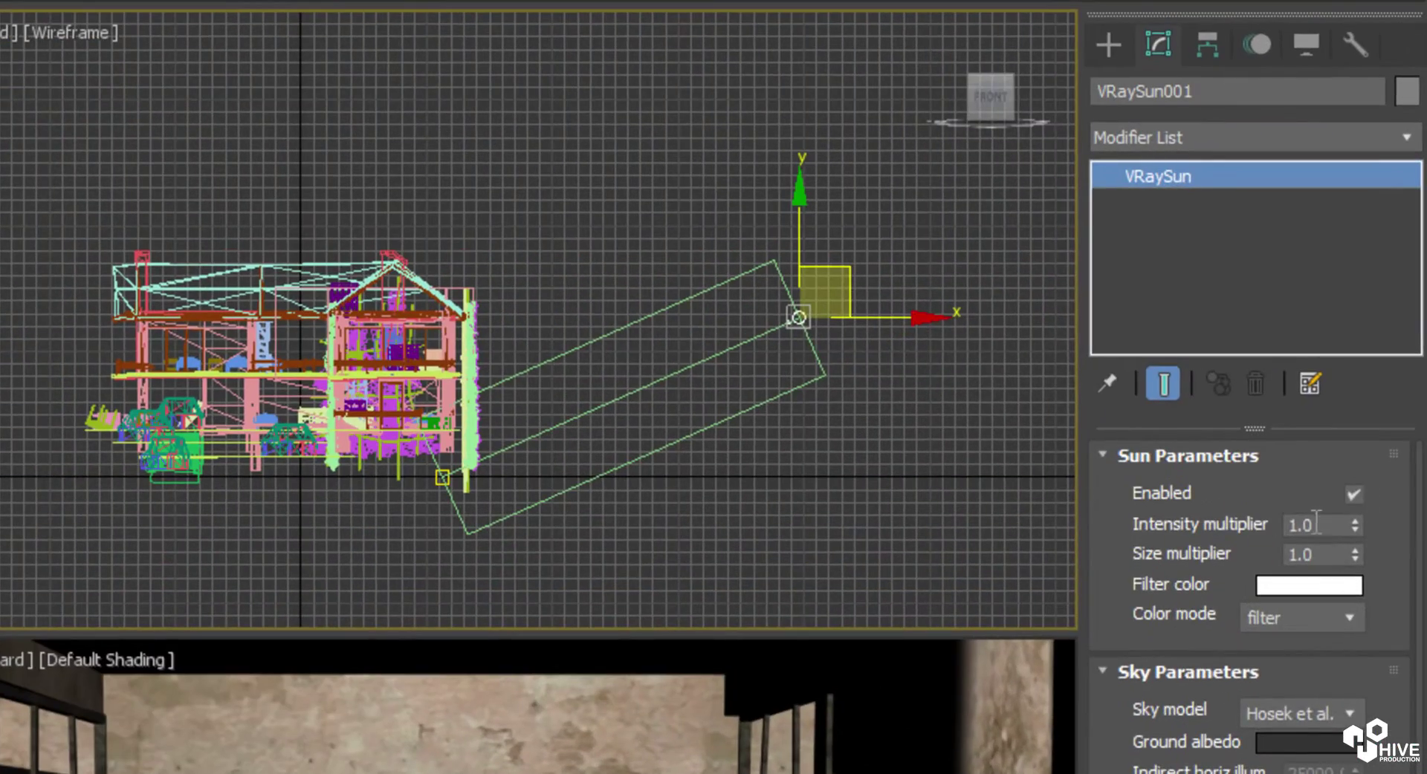
pyautogui.click(1368, 339)
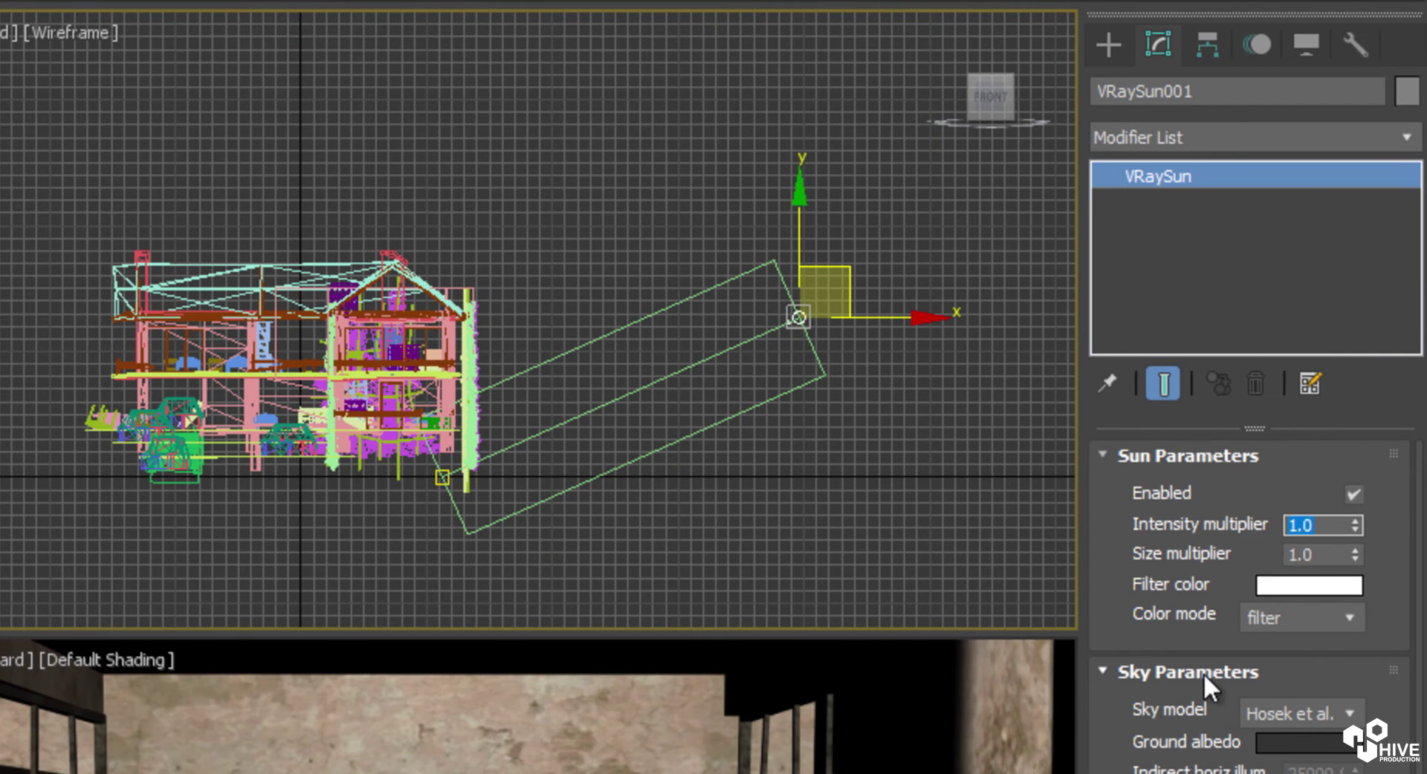
pyautogui.write('0.')
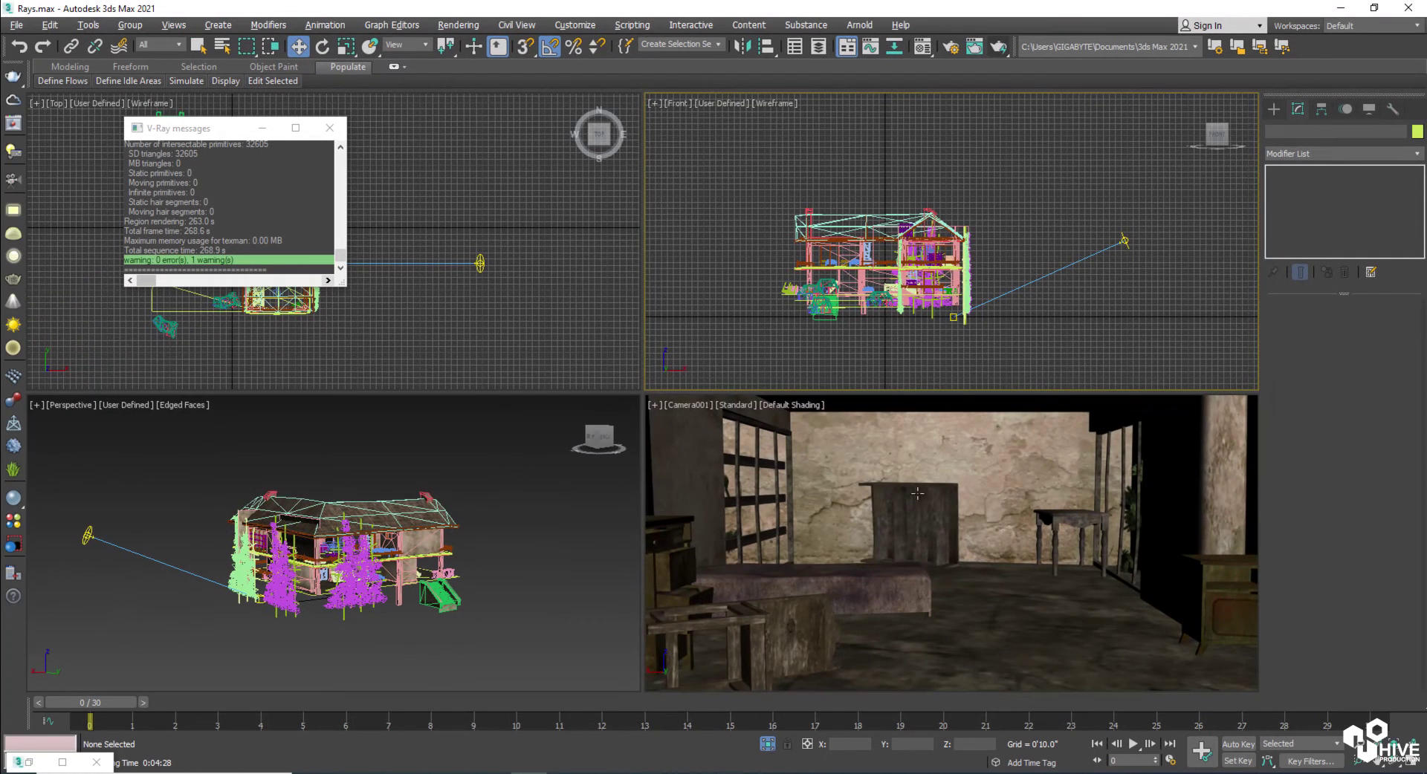
# Step: Unhide all hidden objects in the scene, bringing the person and the dog into the room
pyautogui.rightClick(965, 461)
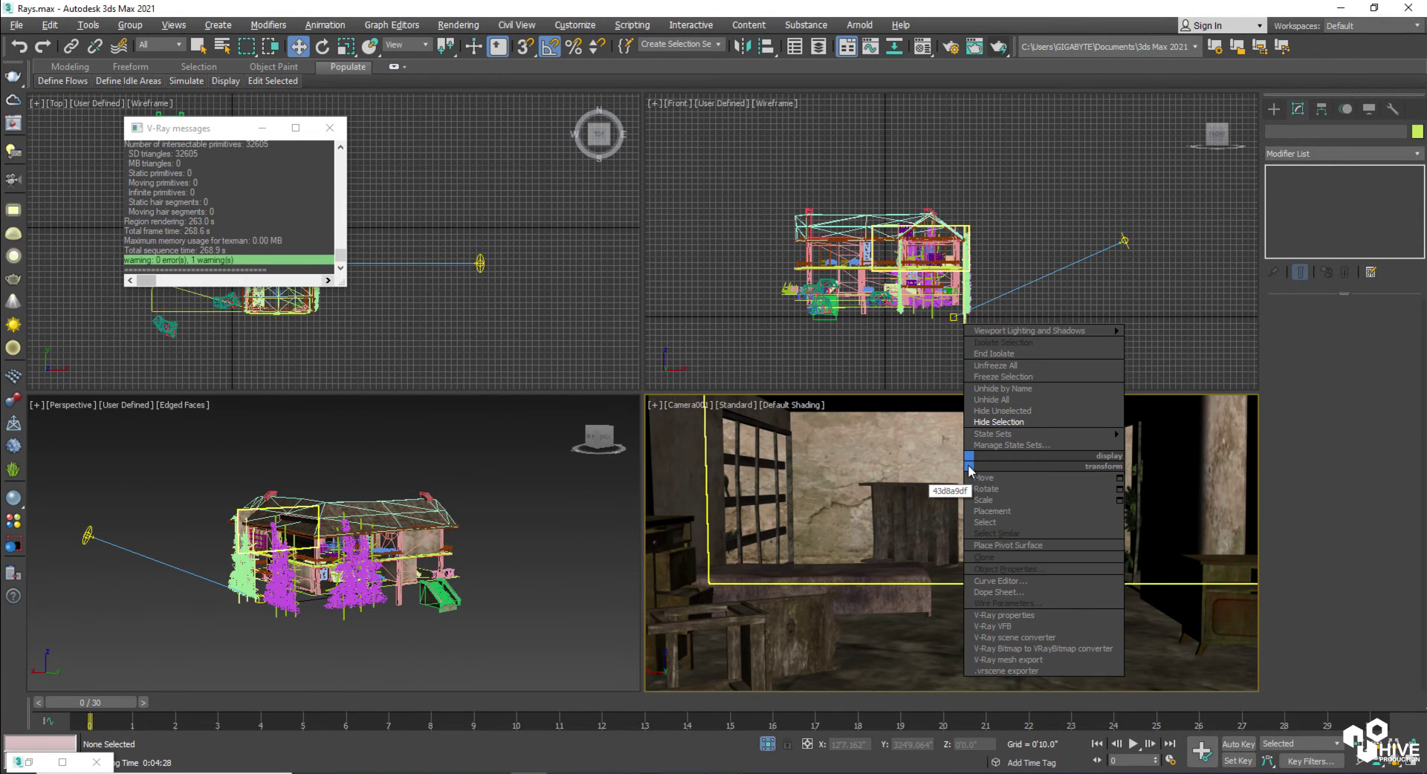
pyautogui.click(990, 400)
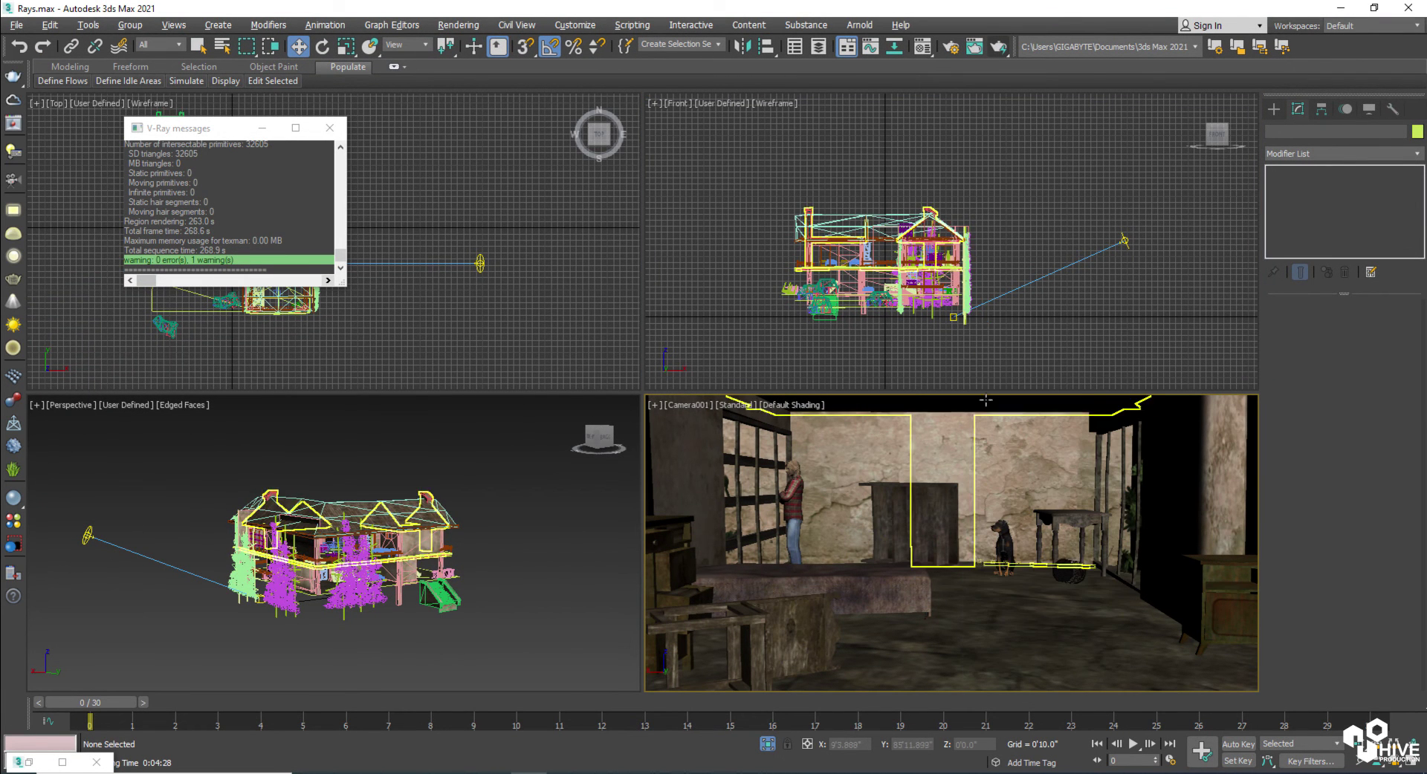
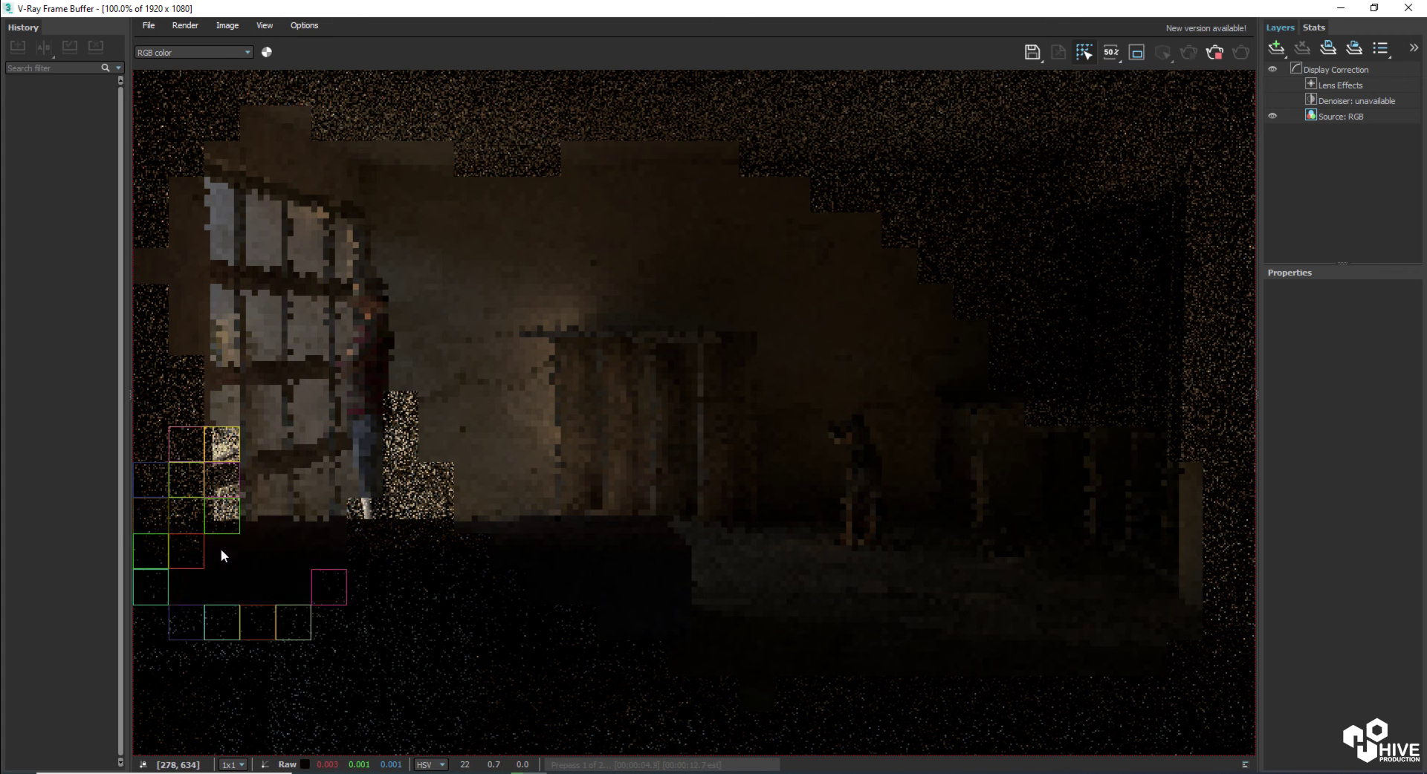
# Step: Inspect the new render with the figures, examining the light beam across the floor and the sitting dog at 200% zoom
pyautogui.scroll(-2, 430, 523)
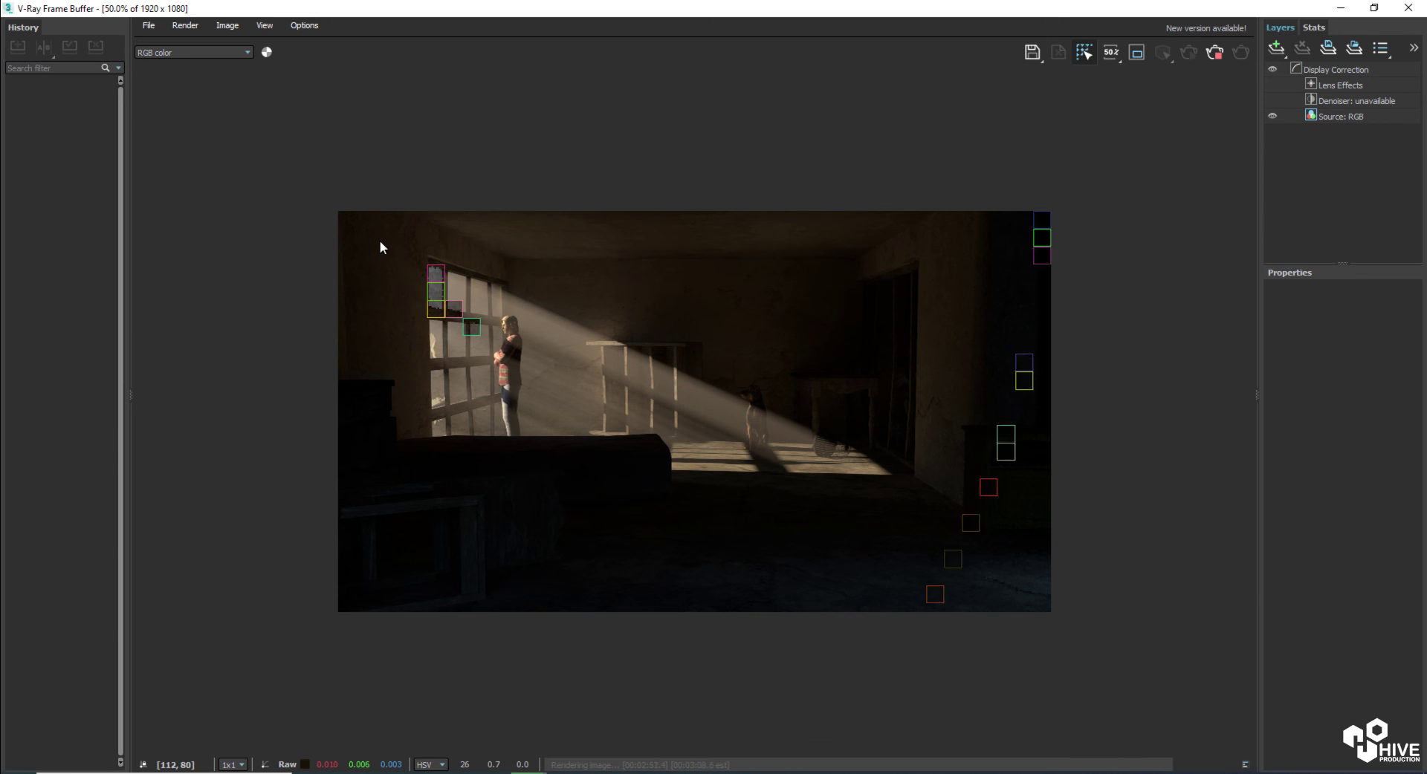
pyautogui.scroll(1, 486, 322)
pyautogui.moveTo(516, 440); pyautogui.dragTo(505, 332, button='middle')
pyautogui.moveTo(815, 406); pyautogui.dragTo(416, 422, button='middle')
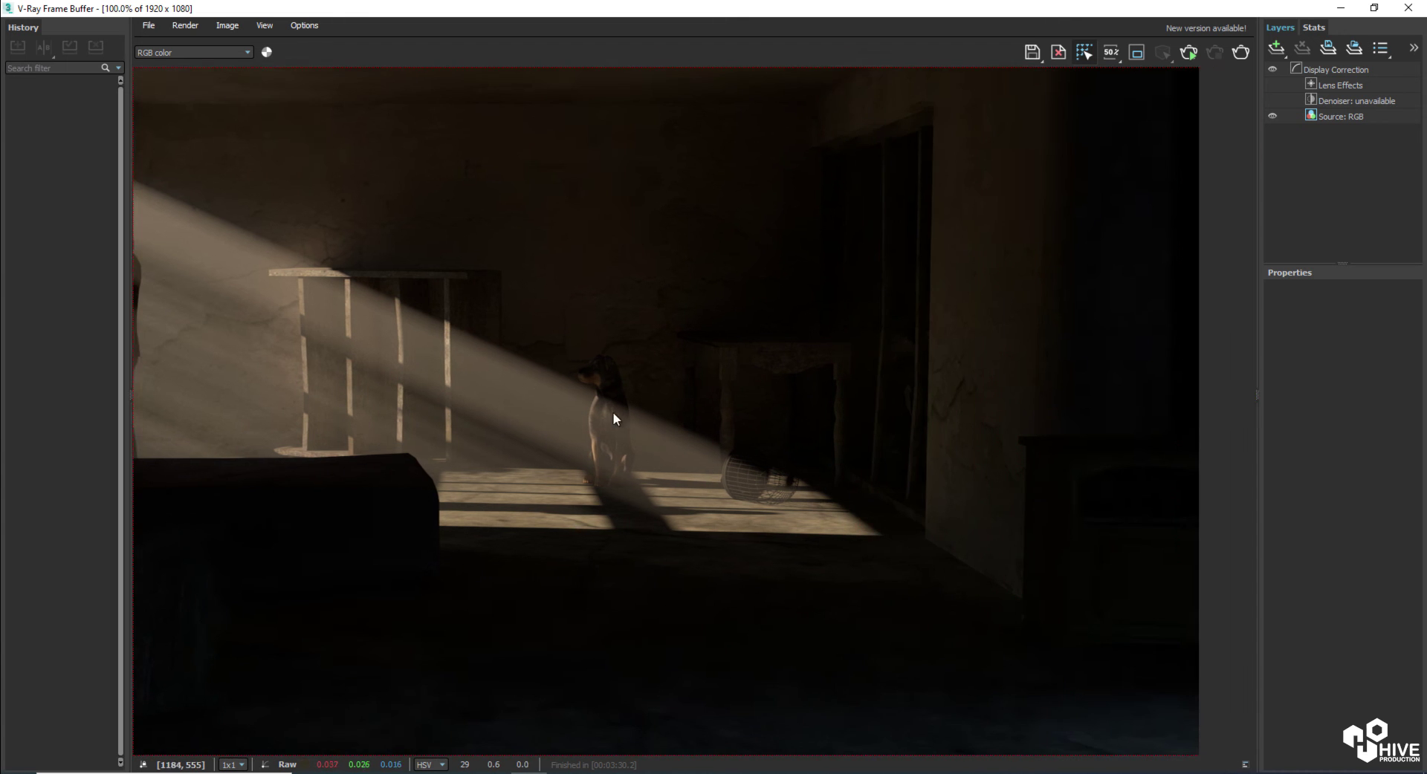
pyautogui.scroll(1, 630, 412)
pyautogui.moveTo(636, 414); pyautogui.dragTo(626, 504, button='middle')
pyautogui.moveTo(825, 581); pyautogui.dragTo(662, 503, button='middle')
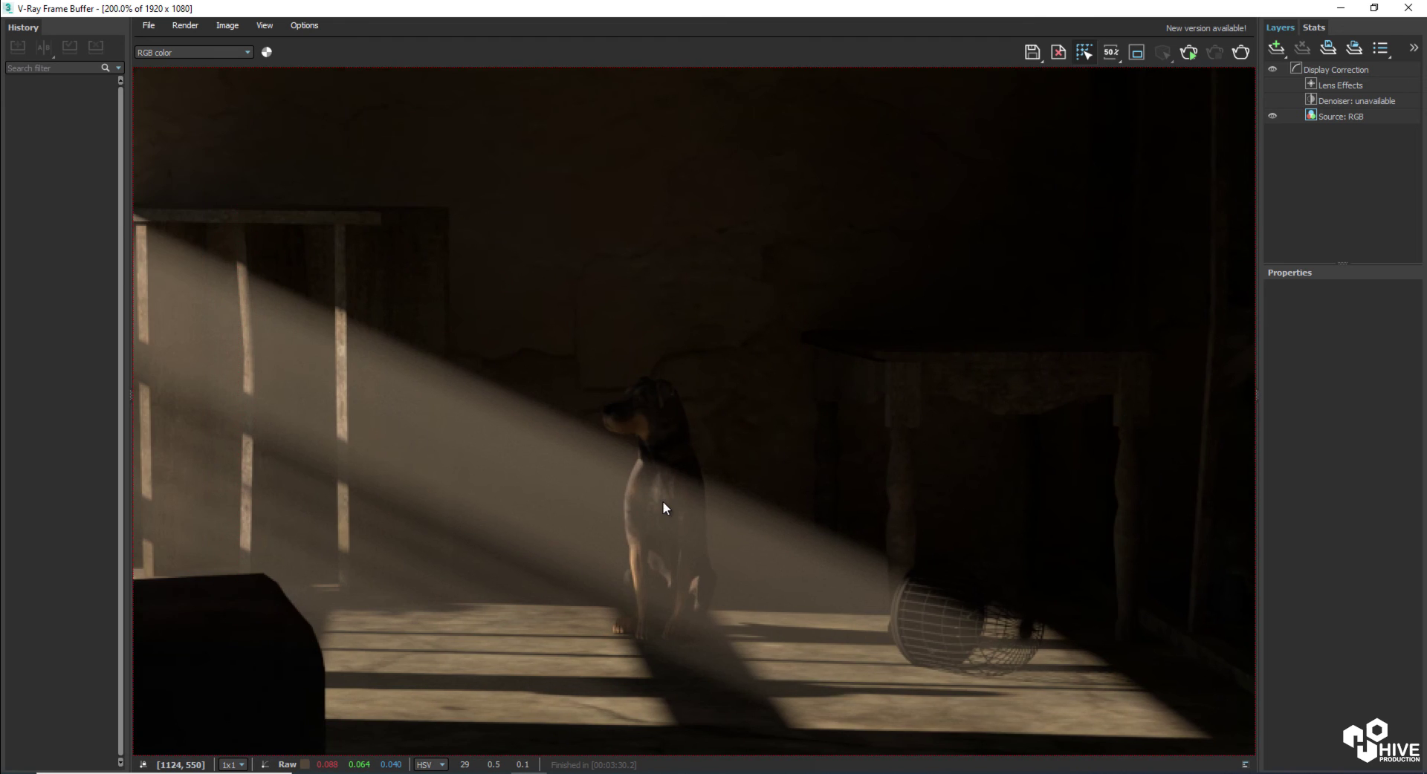
pyautogui.scroll(-1, 662, 503)
pyautogui.scroll(-1, 517, 487)
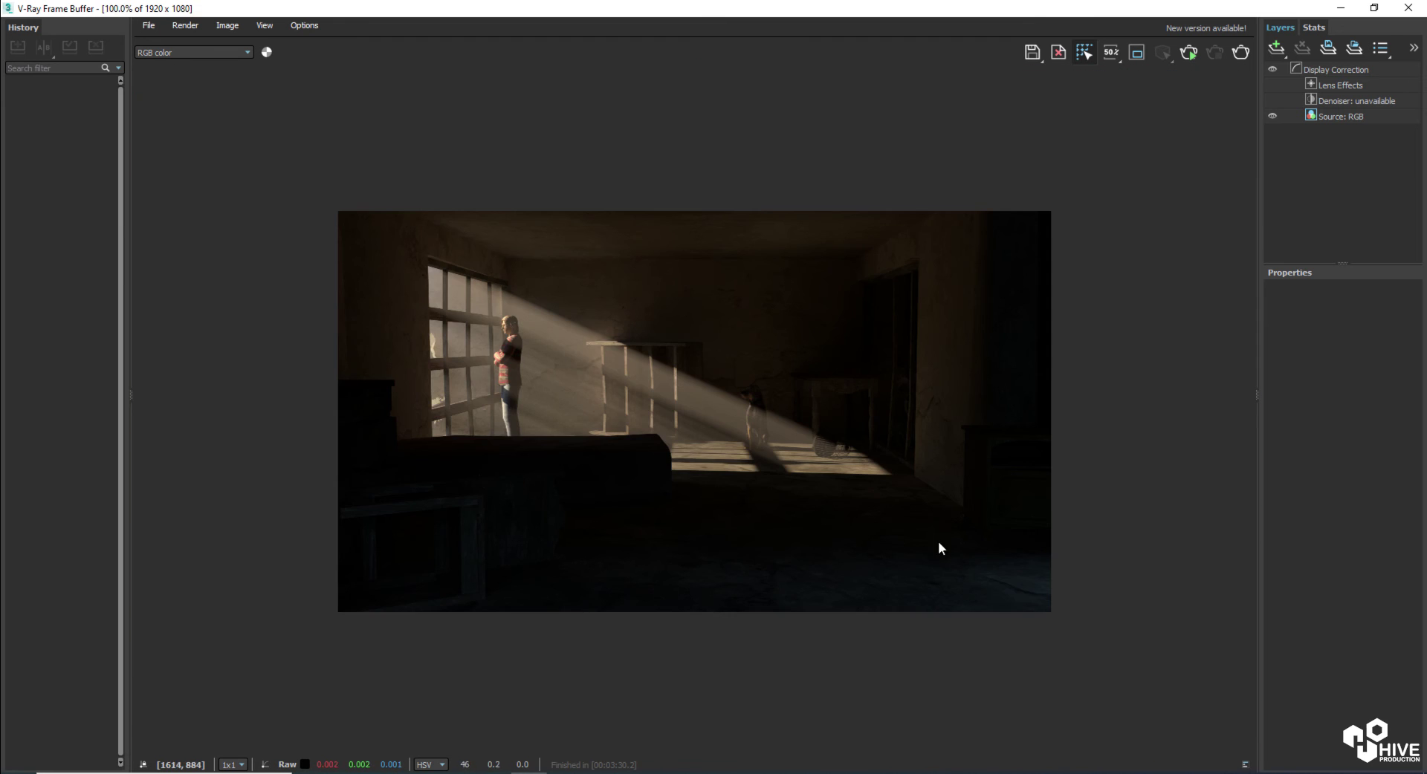
# Step: Examine the person and the rays by the barred window up close, and return to the scene with nothing selected
pyautogui.scroll(1, 939, 544)
pyautogui.moveTo(569, 315); pyautogui.dragTo(929, 424, button='middle')
pyautogui.moveTo(528, 386); pyautogui.dragTo(685, 374, button='middle')
pyautogui.scroll(-1, 685, 373)
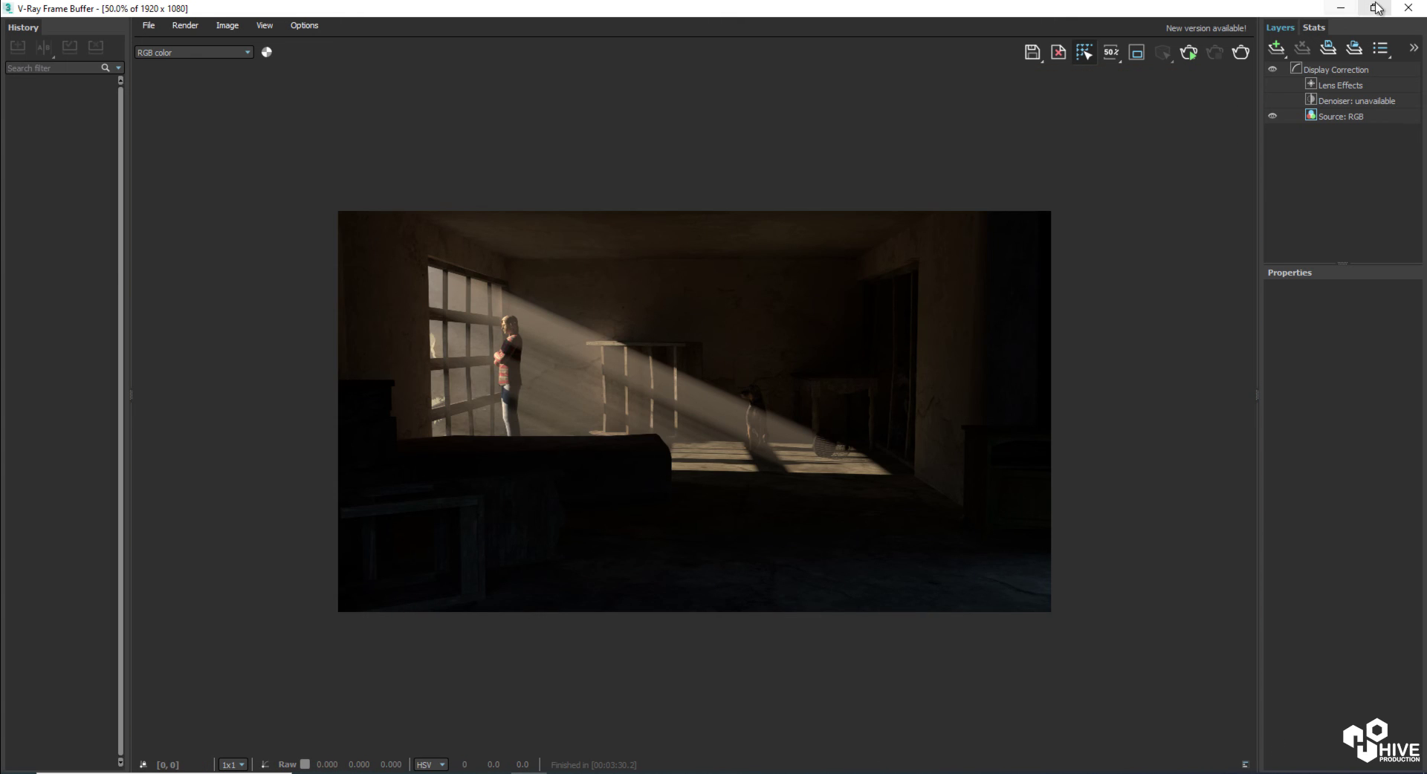
pyautogui.click(1342, 7)
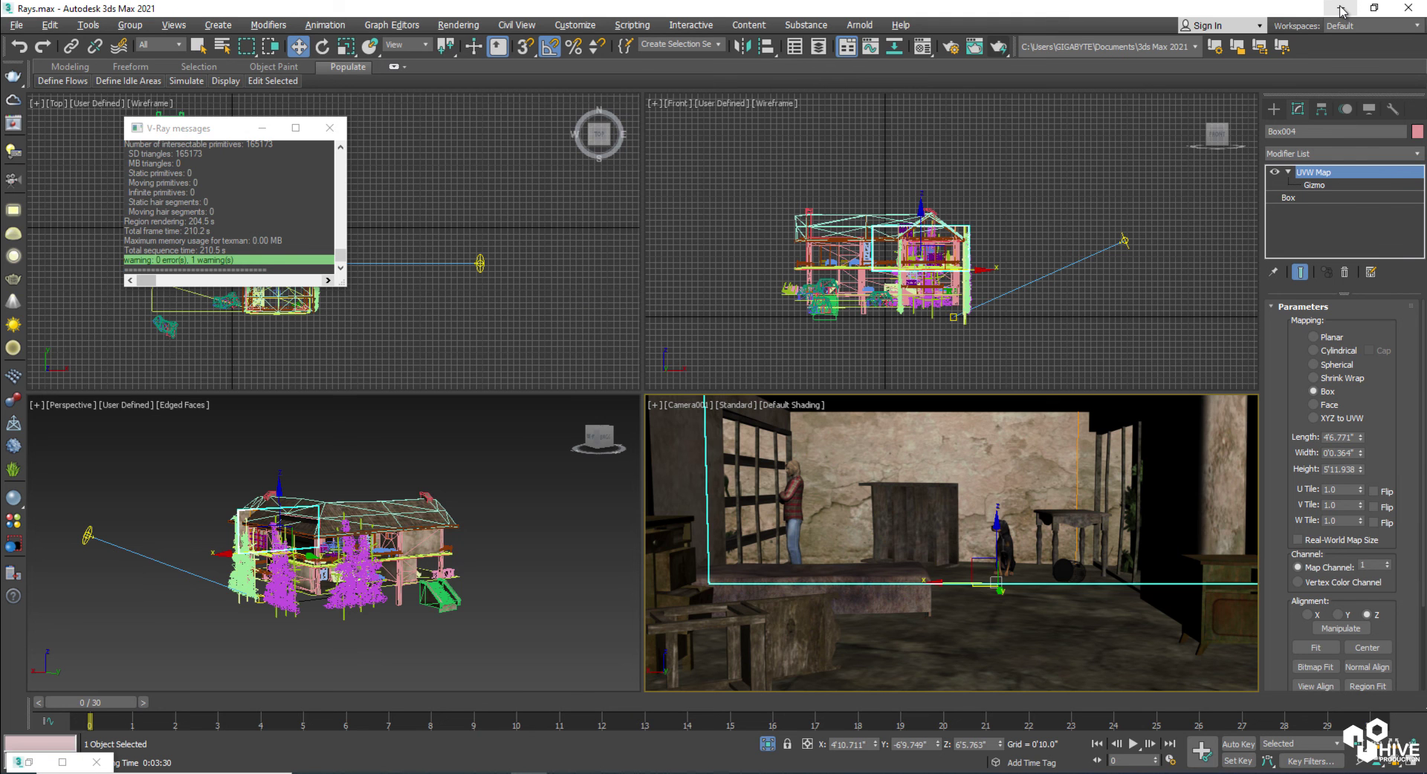
pyautogui.click(1174, 310)
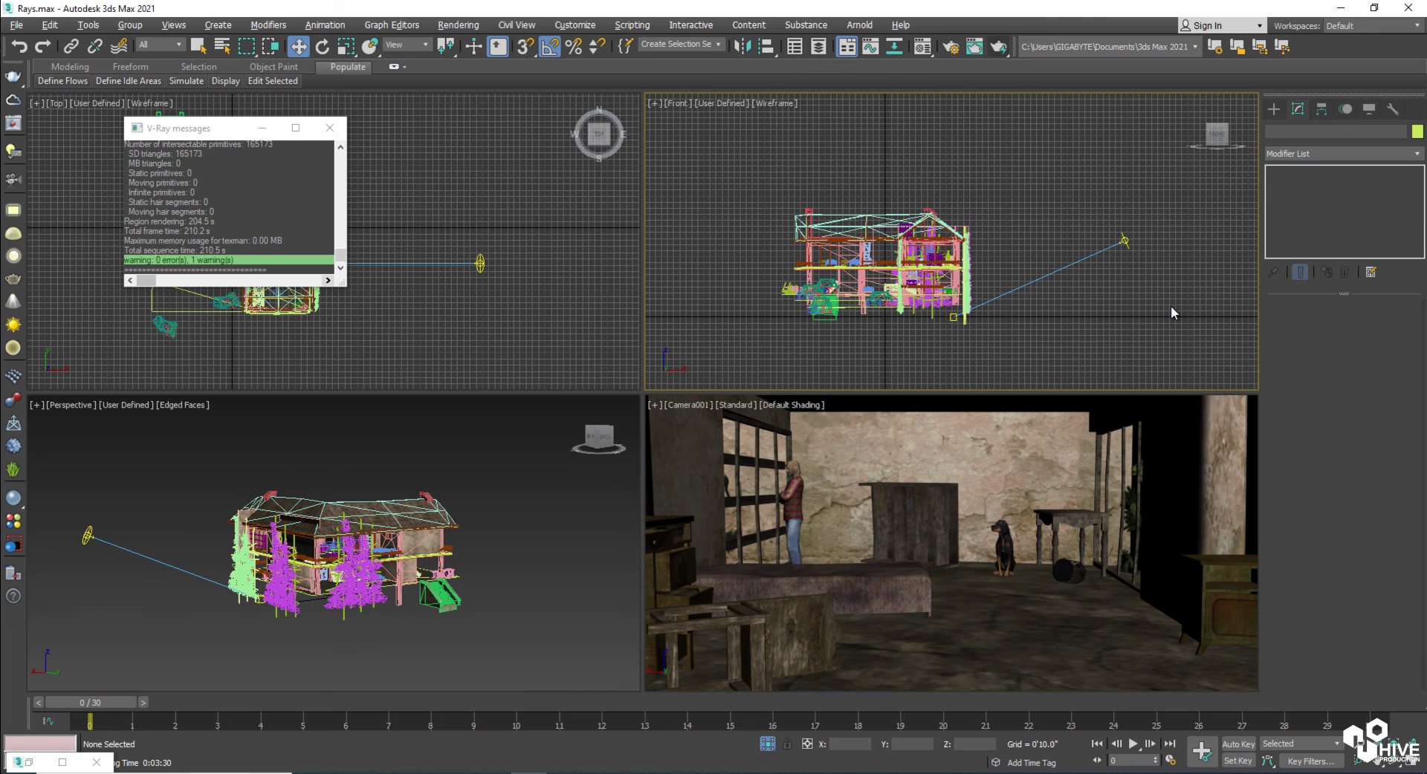